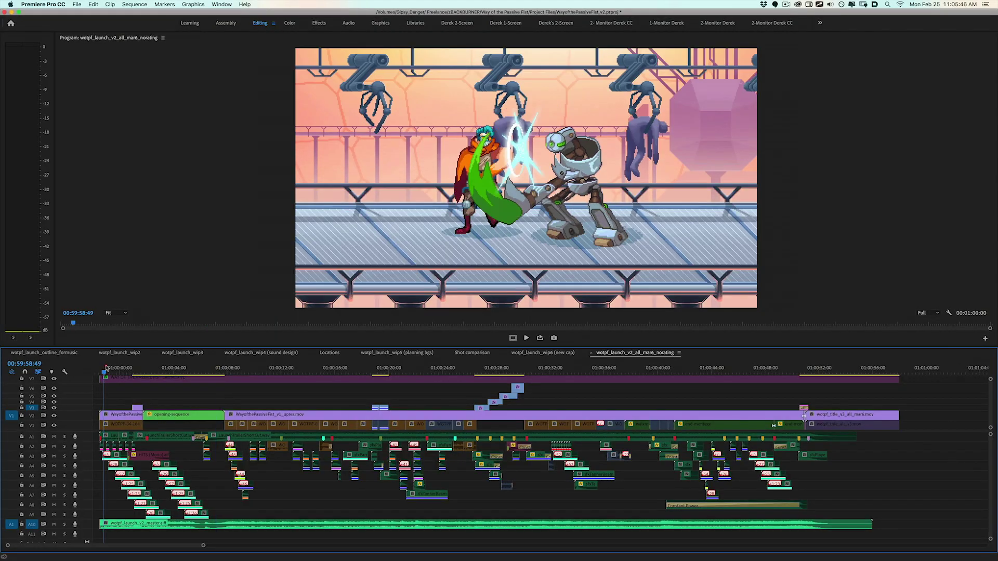
# Step: Scrub through the wotpf_launch_v2_all_mar6_norating sequence and play the wotpf_launch_outline_formusic sequence from its opening PARRYING card
pyautogui.moveTo(135, 367); pyautogui.dragTo(827, 367)
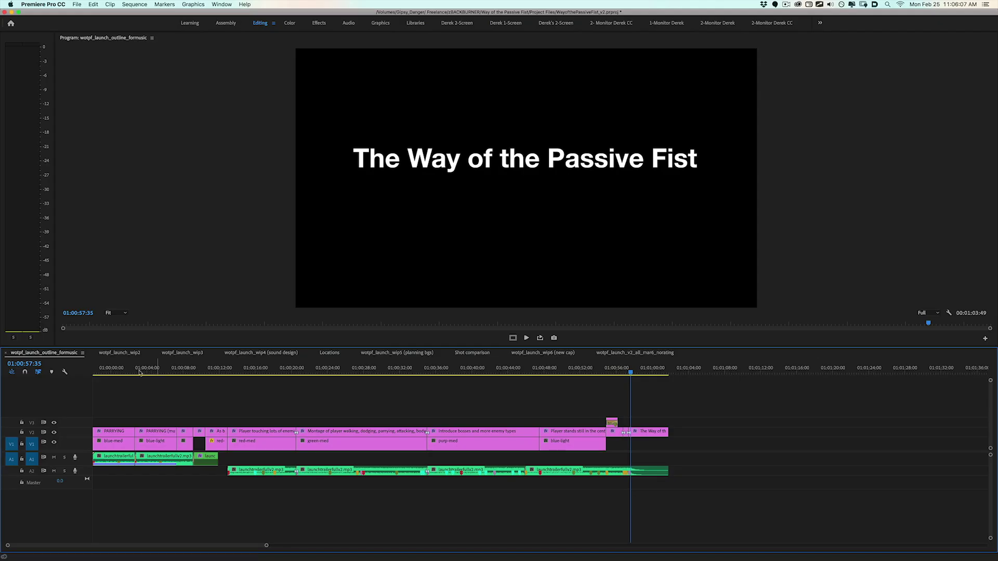
pyautogui.click(63, 264)
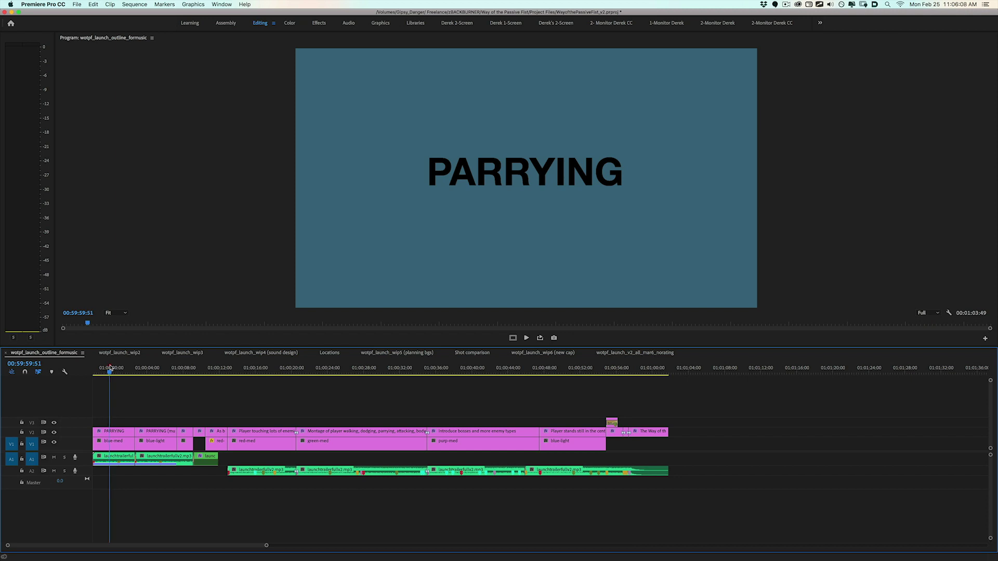
pyautogui.moveTo(111, 368)
pyautogui.mouseDown()
pyautogui.moveTo(629, 370)
pyautogui.moveTo(108, 370)
pyautogui.mouseUp()
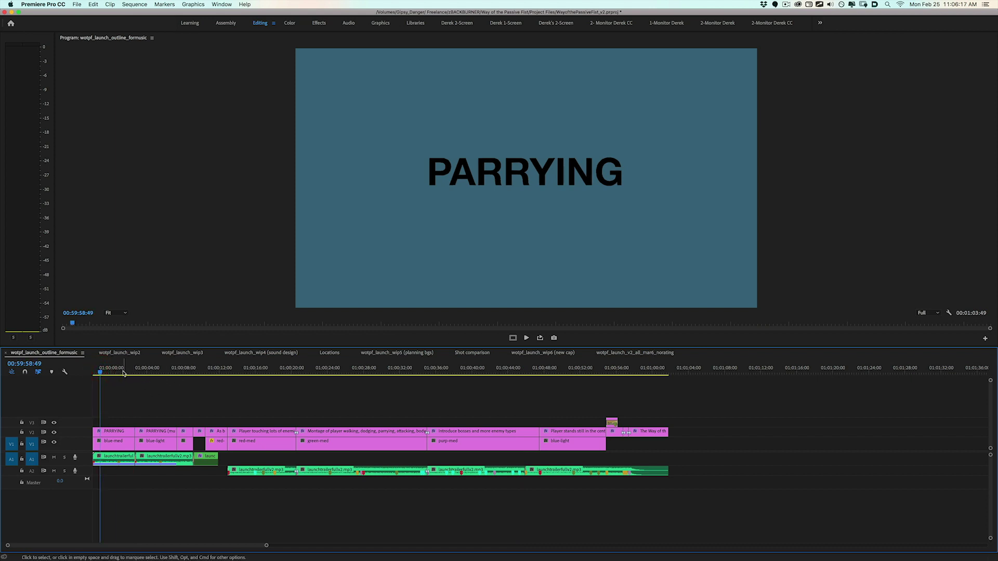
pyautogui.press('space')
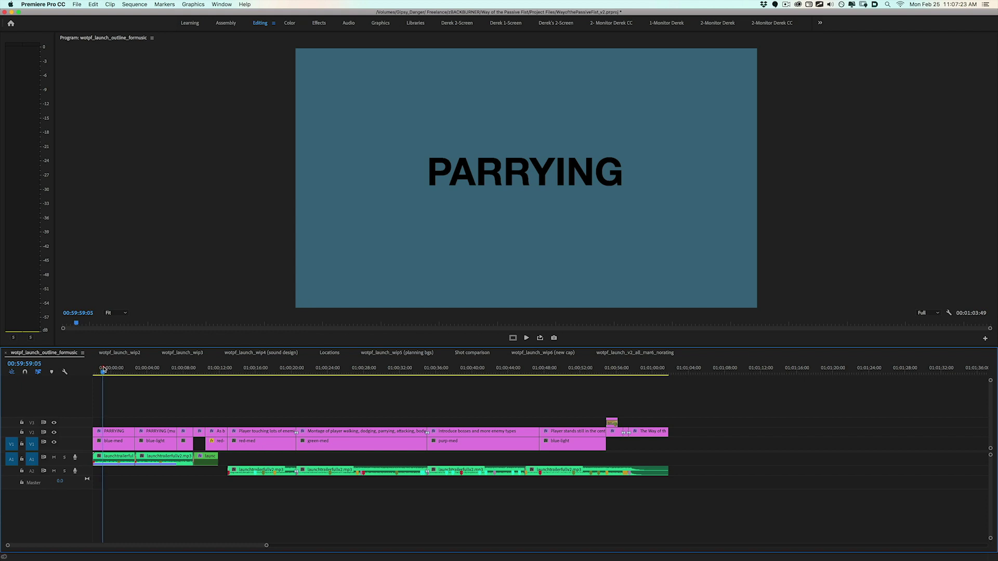
# Step: Review the outline's text cards from the opening PARRYING card through the enemy tired and music reverb cards
pyautogui.moveTo(134, 363); pyautogui.dragTo(147, 362)
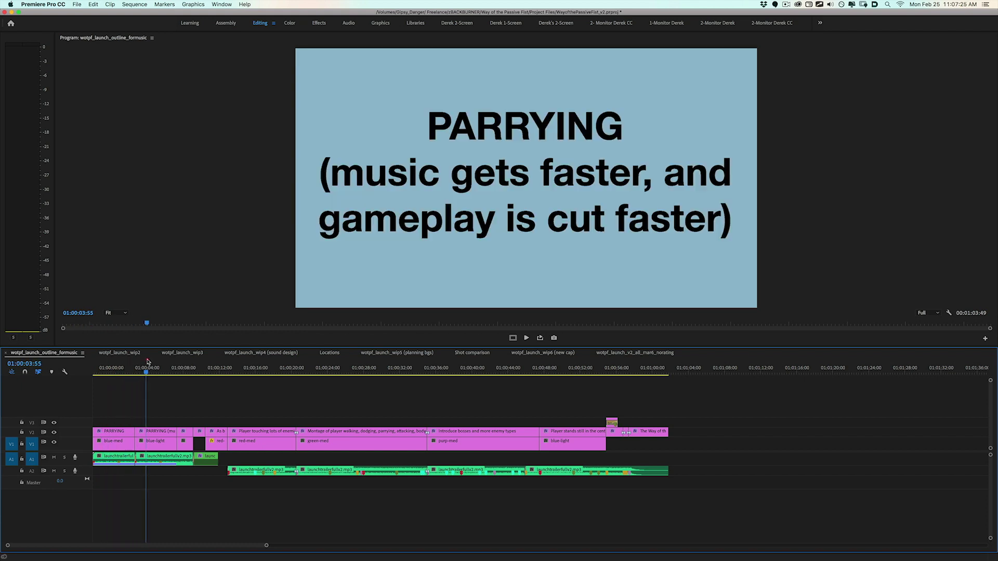
pyautogui.moveTo(156, 361); pyautogui.dragTo(189, 359)
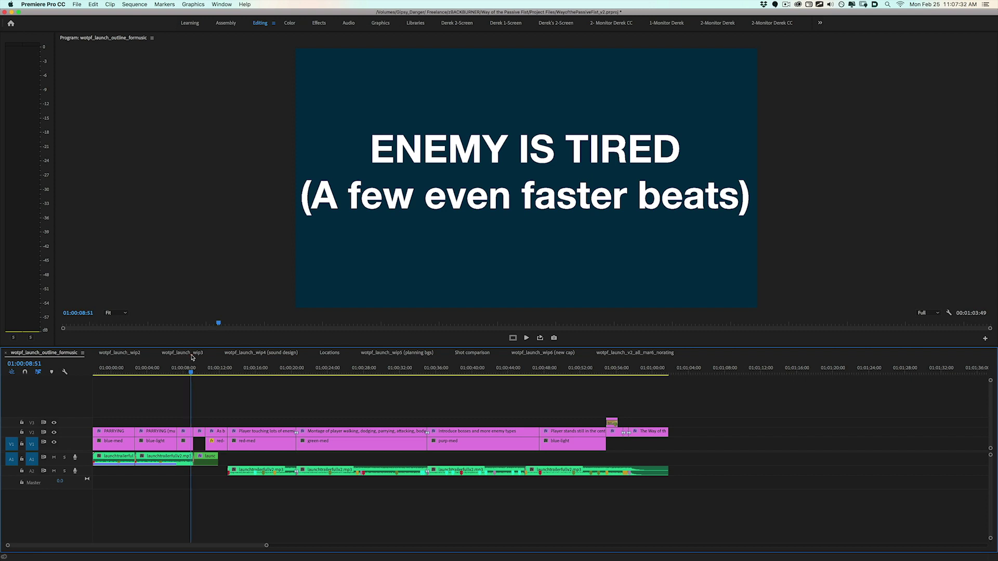
pyautogui.moveTo(192, 357); pyautogui.dragTo(199, 356)
pyautogui.click(190, 356)
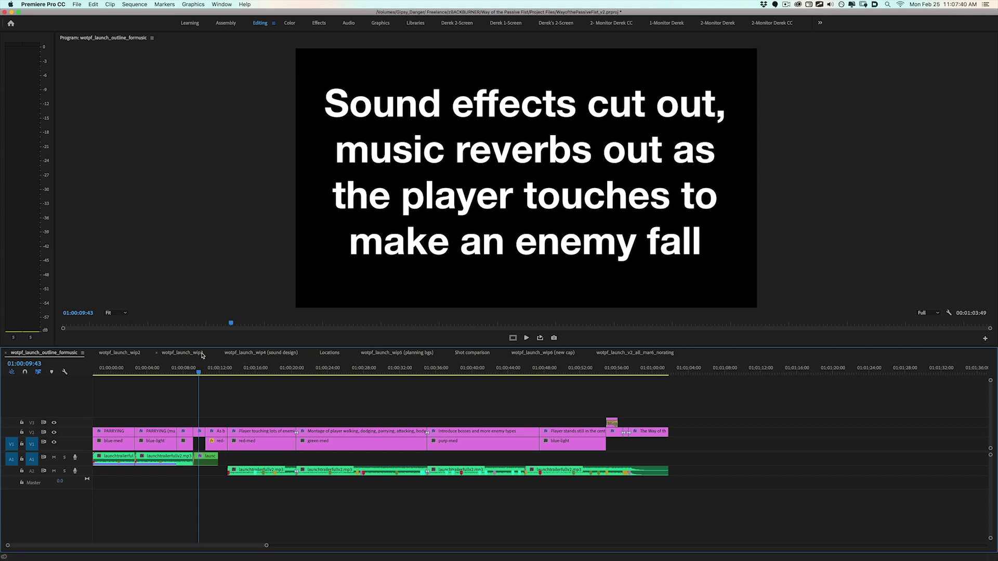
pyautogui.click(210, 368)
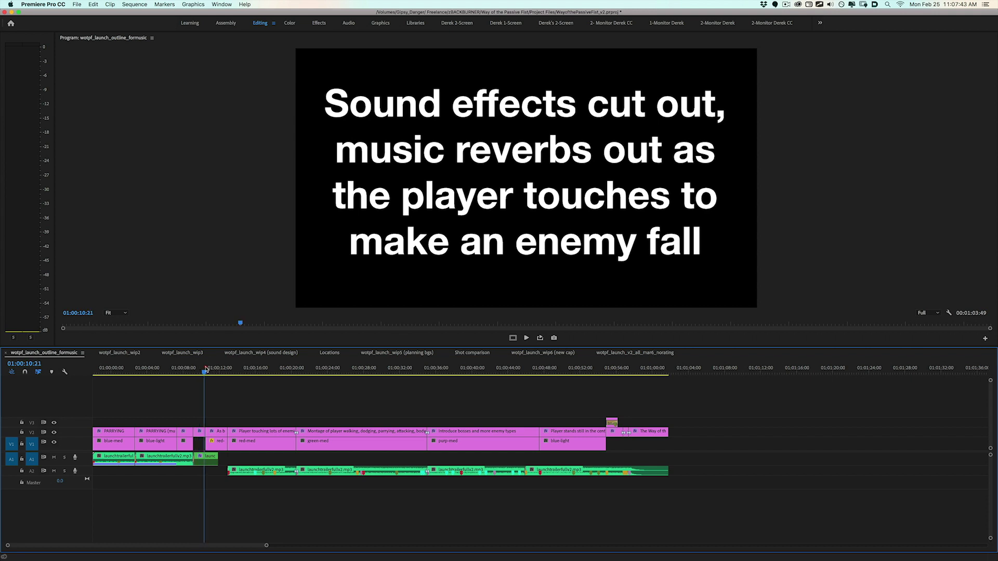
pyautogui.moveTo(217, 365); pyautogui.dragTo(234, 363)
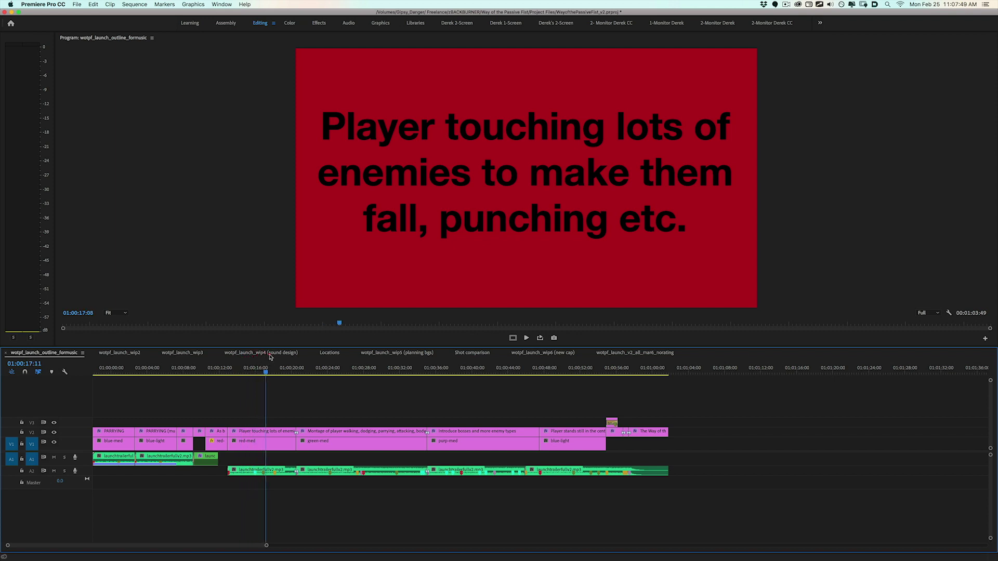
# Step: Review the outline's remaining cards from the green montage section through the bosses section to the final attack card
pyautogui.moveTo(294, 354); pyautogui.dragTo(304, 353)
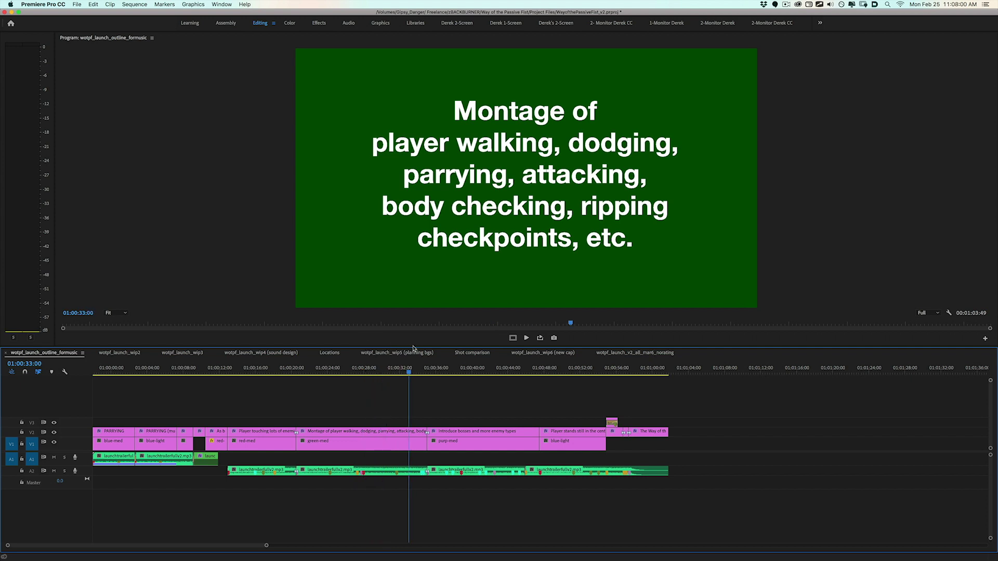
pyautogui.moveTo(414, 348); pyautogui.dragTo(449, 351)
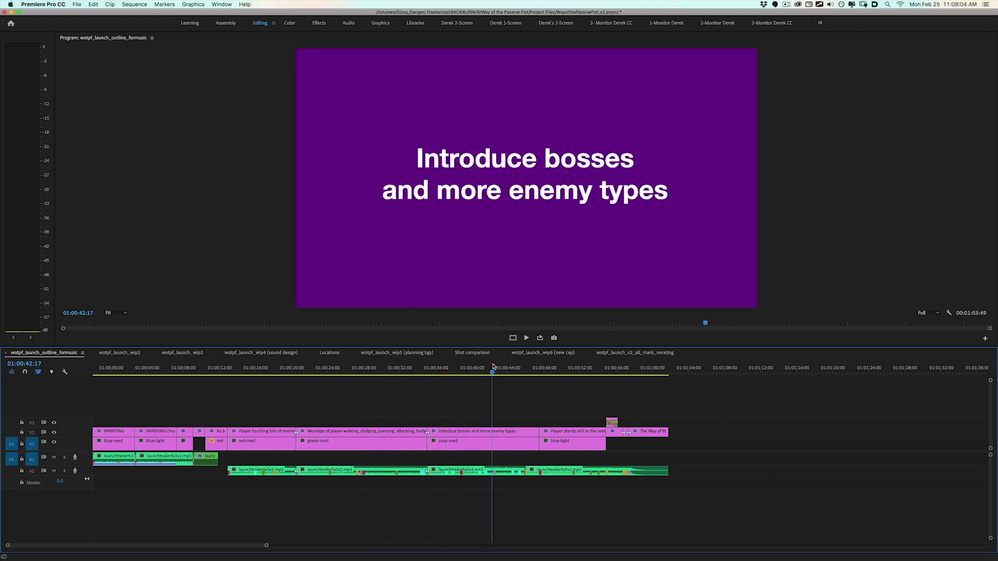
pyautogui.moveTo(493, 366); pyautogui.dragTo(512, 365)
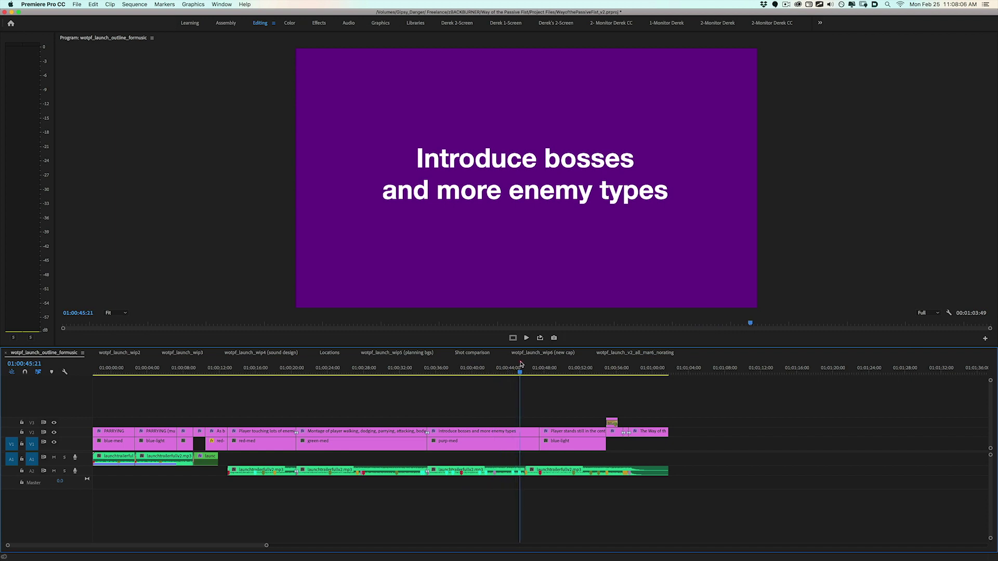
pyautogui.moveTo(525, 363); pyautogui.dragTo(563, 365)
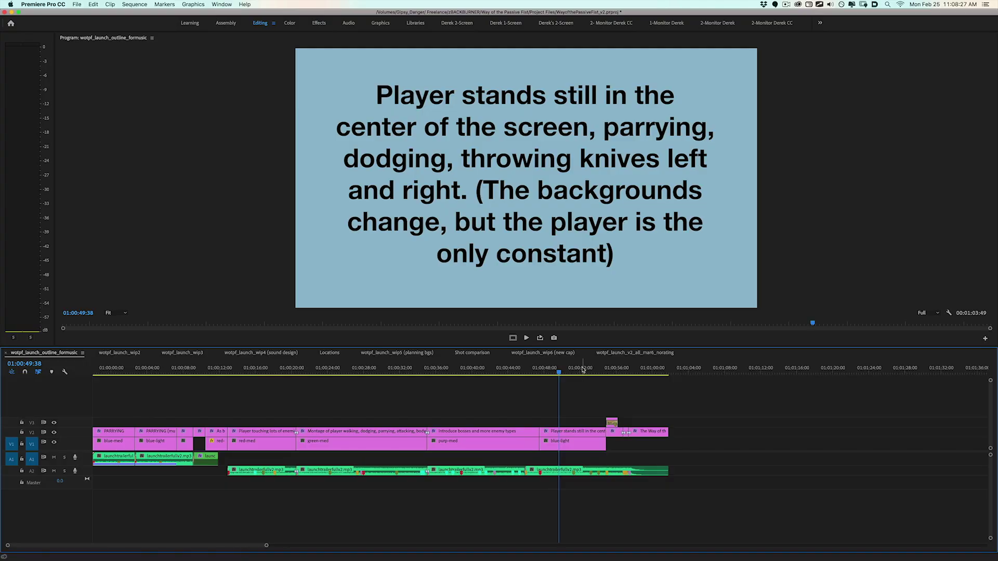
pyautogui.moveTo(582, 369); pyautogui.dragTo(618, 367)
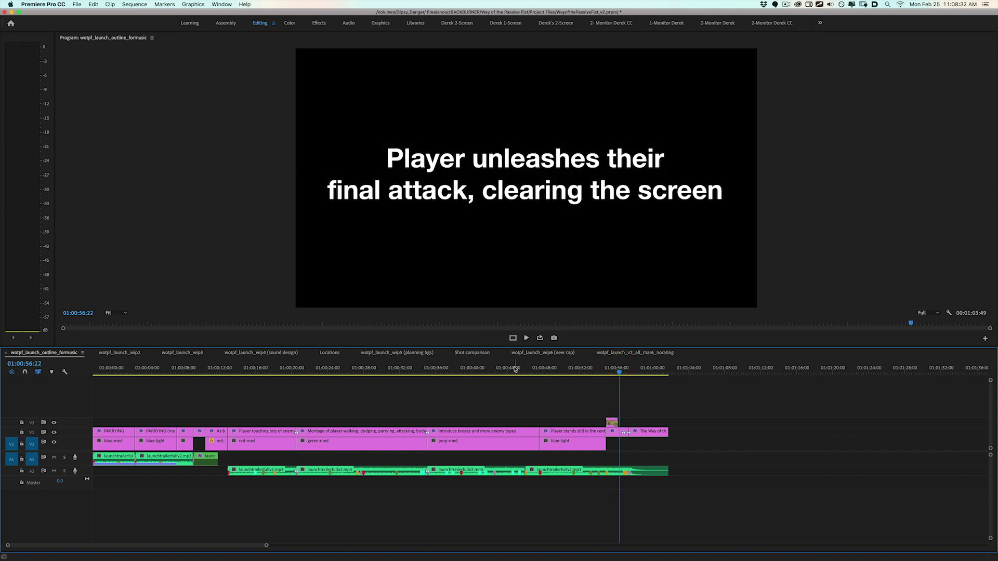
# Step: Scrub the outline again from the beginning to the card where the player stands still in the center
pyautogui.click(110, 368)
pyautogui.moveTo(139, 365); pyautogui.dragTo(182, 359)
pyautogui.moveTo(191, 359); pyautogui.dragTo(422, 371)
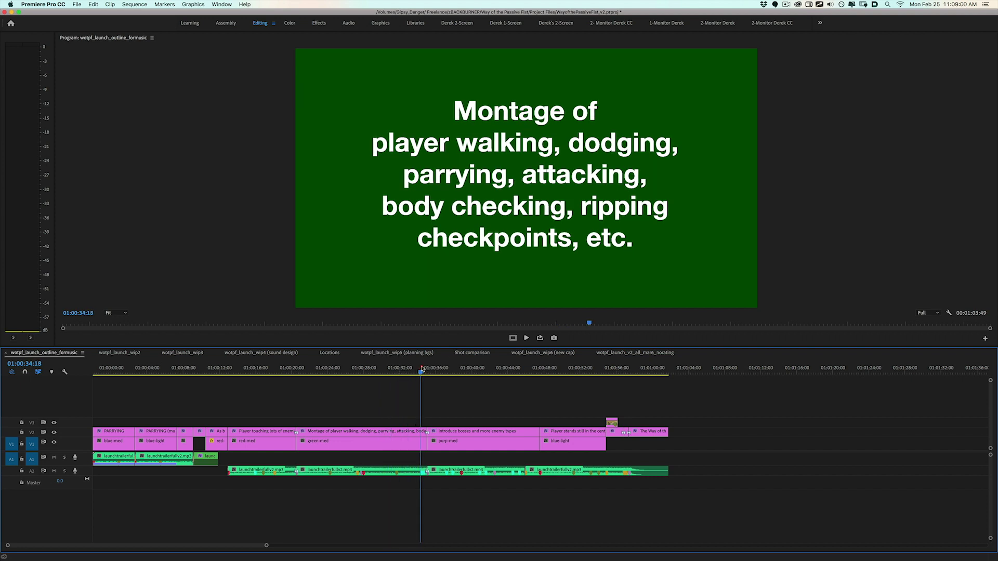
pyautogui.moveTo(426, 370); pyautogui.dragTo(546, 369)
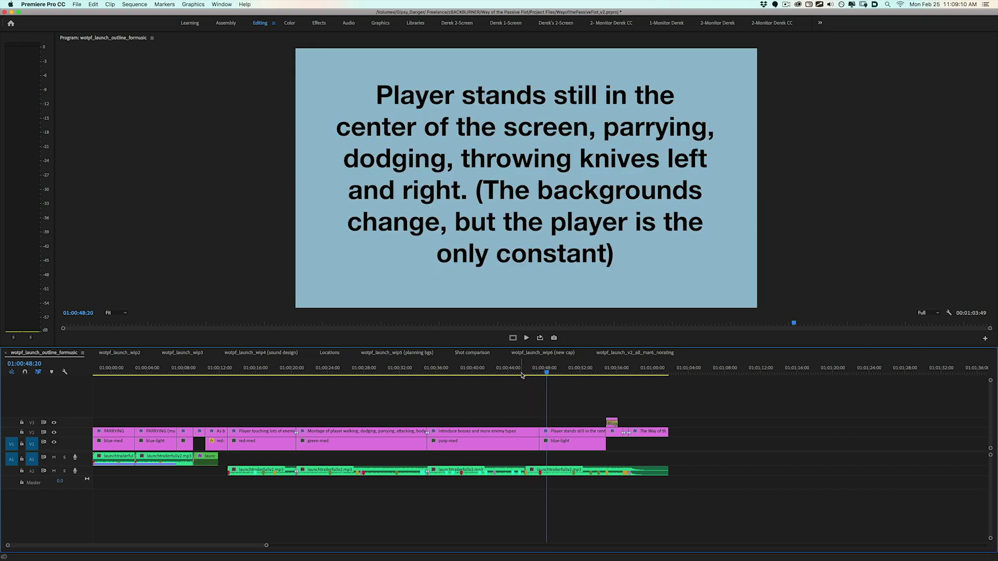
# Step: Go through the outline once more from its start, past the enemy tired and red enemies cards, to the ending
pyautogui.moveTo(111, 368); pyautogui.dragTo(169, 363)
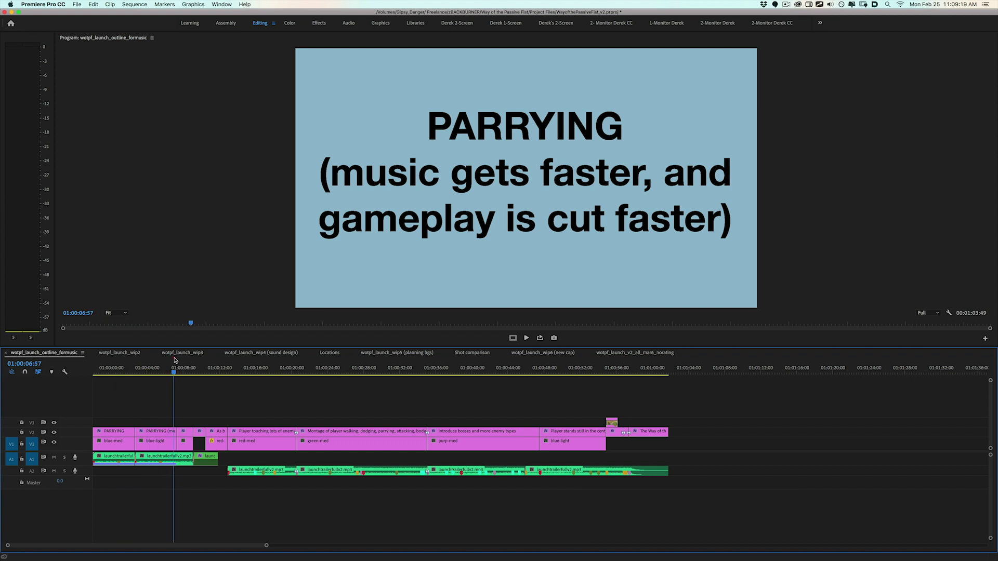
pyautogui.moveTo(177, 359); pyautogui.dragTo(182, 358)
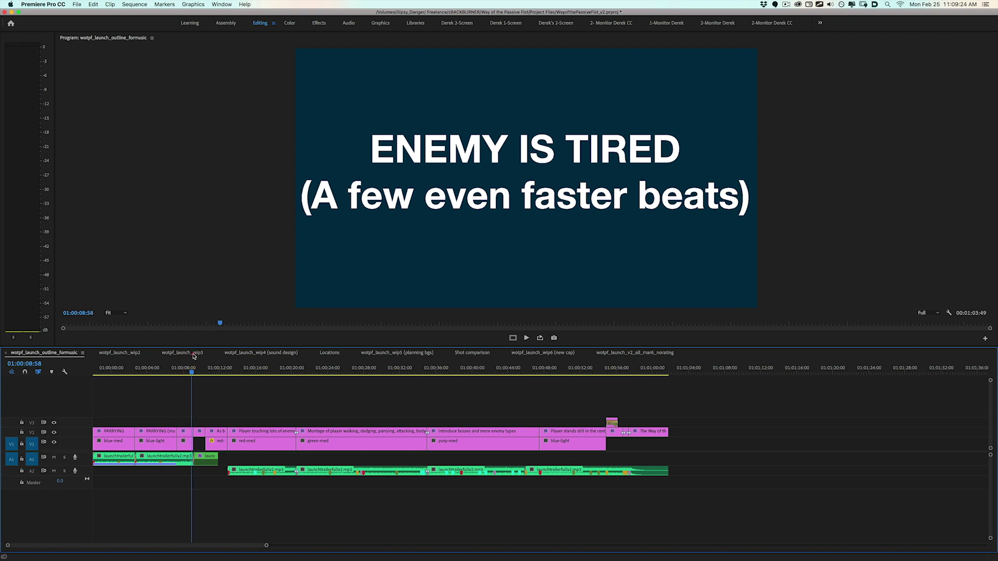
pyautogui.moveTo(195, 356); pyautogui.dragTo(261, 354)
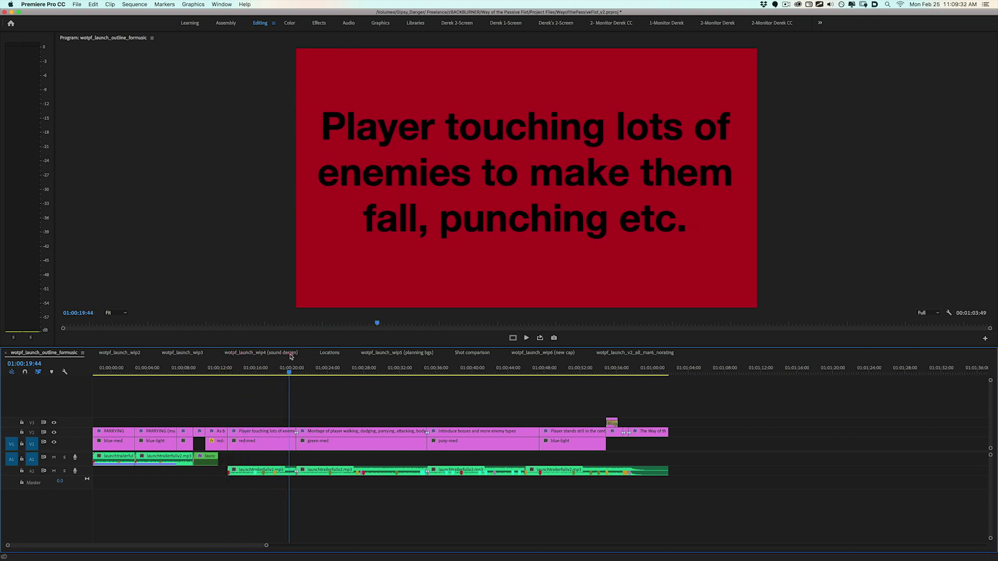
pyautogui.moveTo(295, 355); pyautogui.dragTo(614, 378)
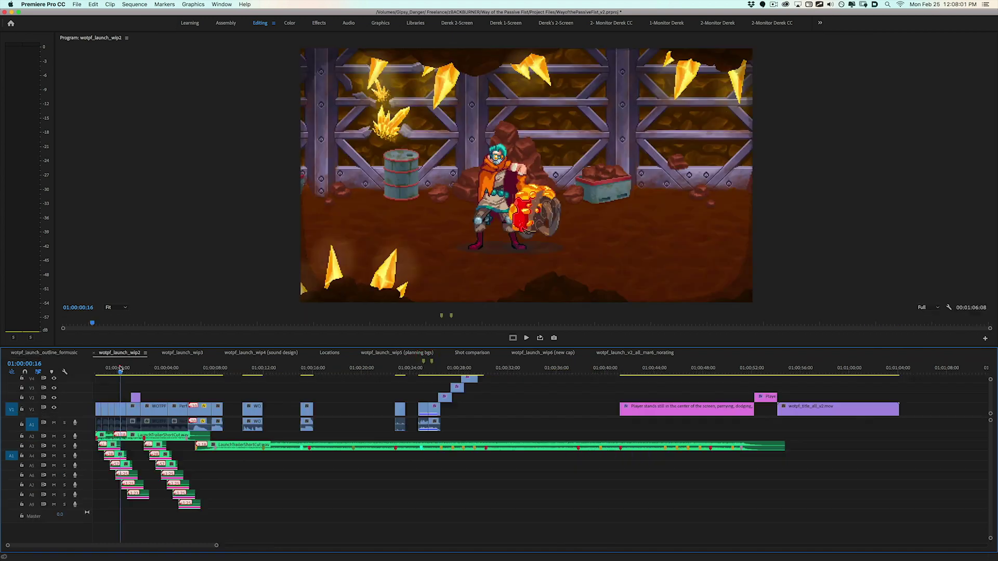
# Step: Scrub the first half of the wotpf_launch_wip2 sequence and circle the staggered audio clips below its opening with the annotation pen
pyautogui.moveTo(117, 367); pyautogui.dragTo(179, 367)
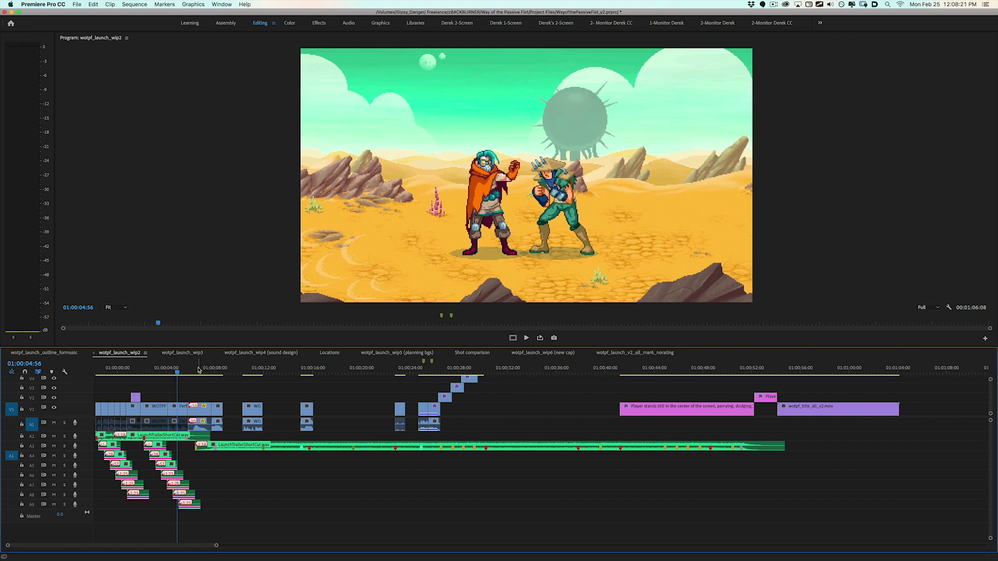
pyautogui.moveTo(189, 369); pyautogui.dragTo(286, 361)
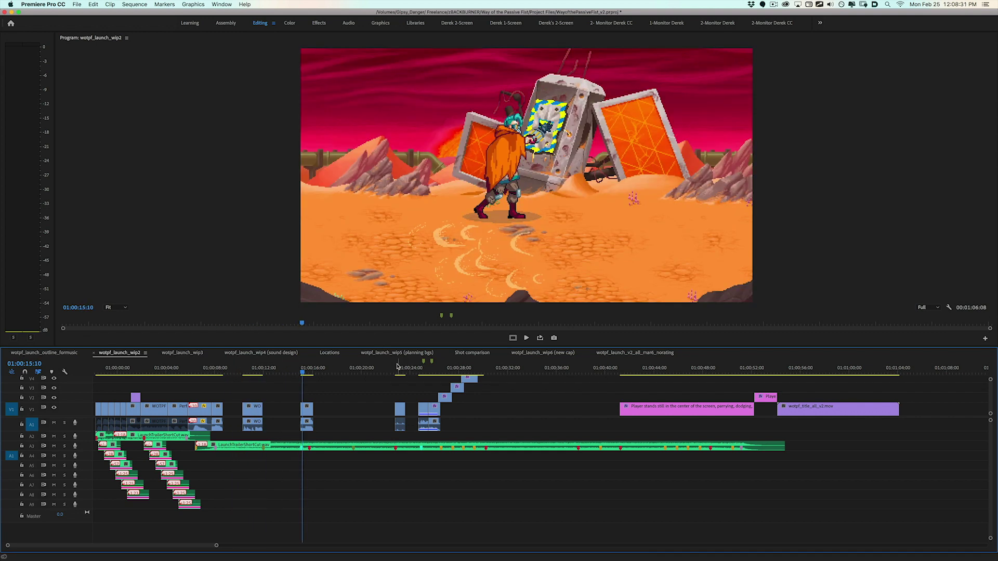
pyautogui.moveTo(398, 367); pyautogui.dragTo(426, 366)
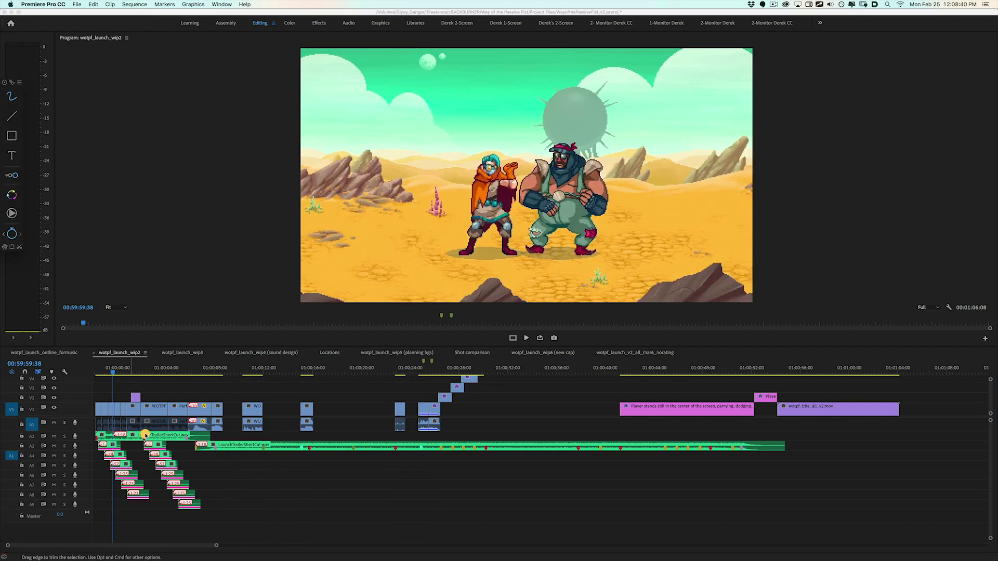
pyautogui.moveTo(153, 430)
pyautogui.mouseDown()
pyautogui.moveTo(74, 449)
pyautogui.moveTo(148, 504)
pyautogui.moveTo(222, 468)
pyautogui.moveTo(128, 438)
pyautogui.mouseUp()
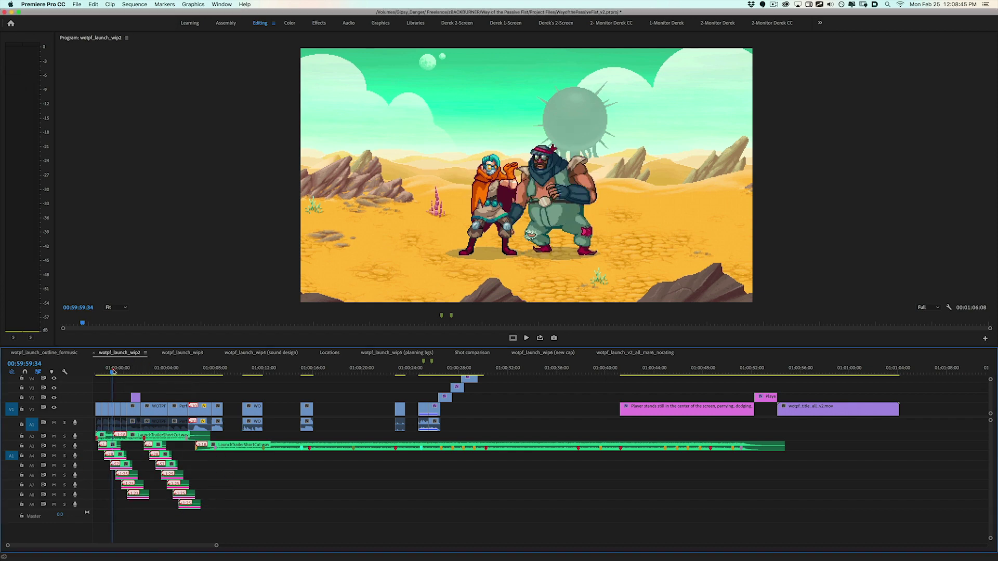
# Step: Play the wotpf_launch_wip2 sequence from its start through the opening fight clips, then return to 01:00:04:12
pyautogui.click(94, 370)
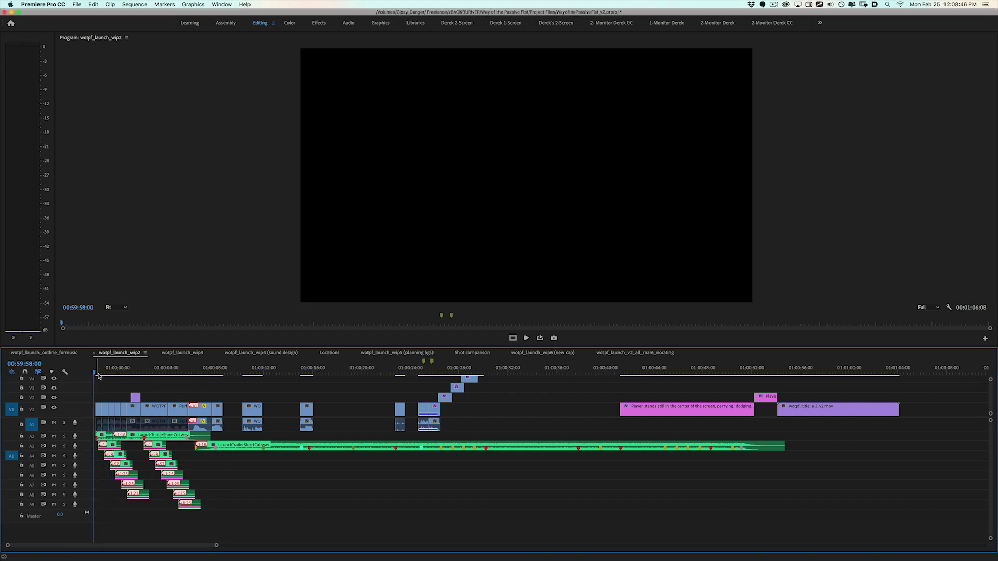
pyautogui.press('space')
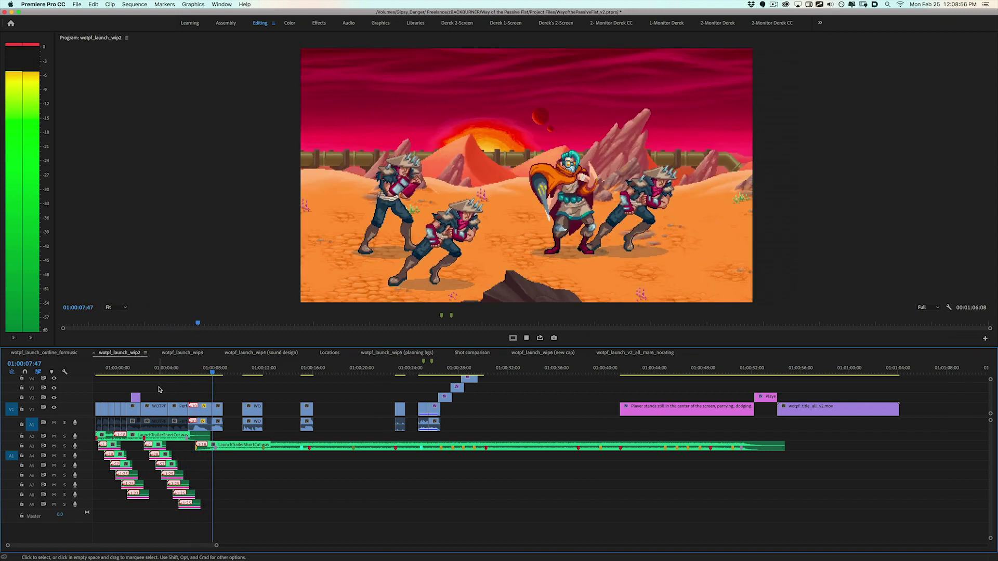
pyautogui.press('space')
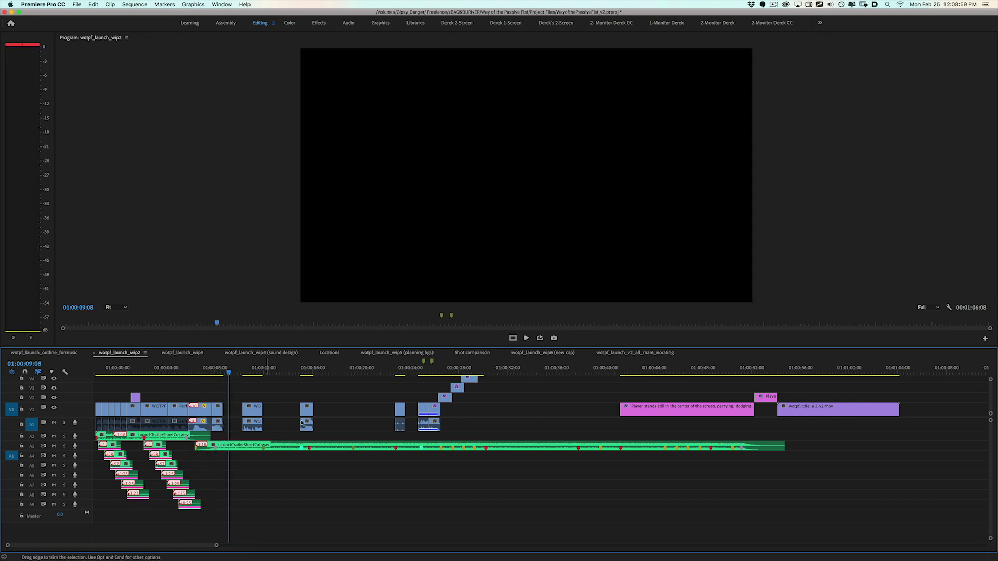
pyautogui.click(168, 370)
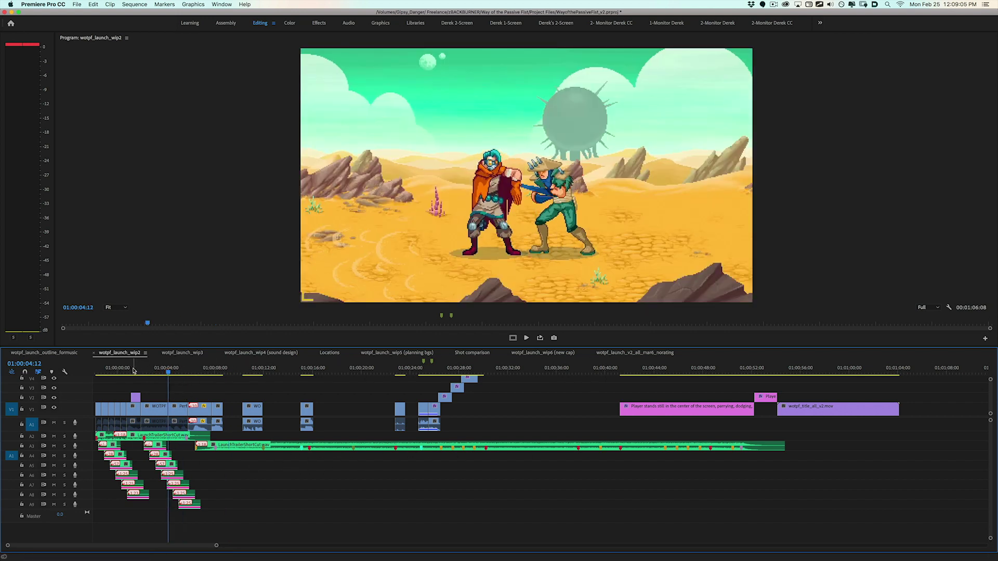
# Step: Open the wotpf_launch_wip3 sequence at 01:00:14:50, circle the health bar and combo counter in the preview, and clear the annotations
pyautogui.click(182, 353)
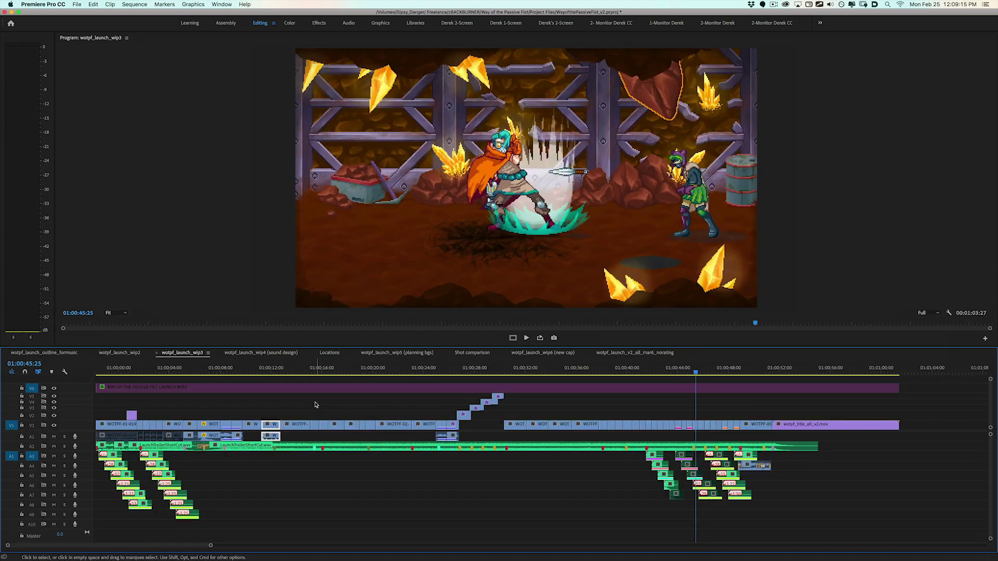
pyautogui.moveTo(240, 365); pyautogui.dragTo(306, 364)
pyautogui.hotkey('alt', 'Tab')
pyautogui.moveTo(291, 98)
pyautogui.mouseDown()
pyautogui.moveTo(437, 44)
pyautogui.moveTo(275, 72)
pyautogui.mouseUp()
pyautogui.moveTo(536, 52); pyautogui.dragTo(465, 58)
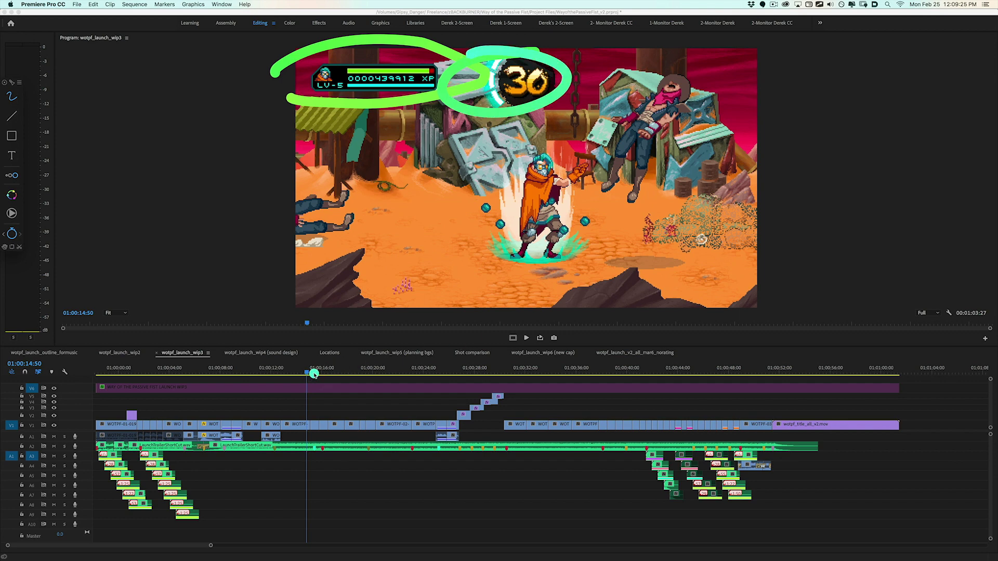
pyautogui.hotkey('ctrl', 'shift', 'd')
# Step: Scrub through the wotpf_launch_wip3 sequence, first from 01:00:09:23 onward and again from 00:59:59:43, to compare the gameplay shots
pyautogui.click(238, 373)
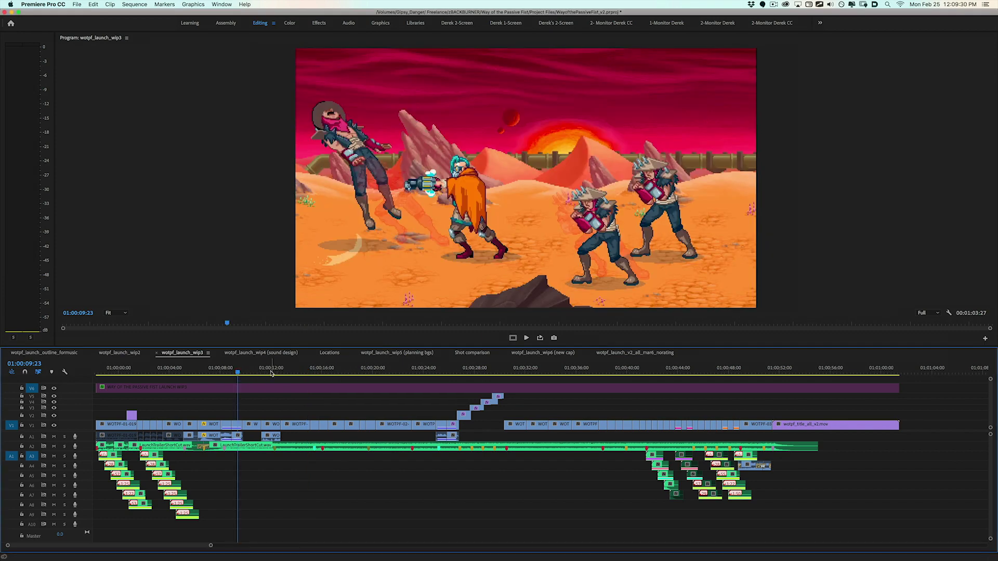
pyautogui.click(243, 373)
pyautogui.moveTo(247, 372); pyautogui.dragTo(403, 359)
pyautogui.click(115, 368)
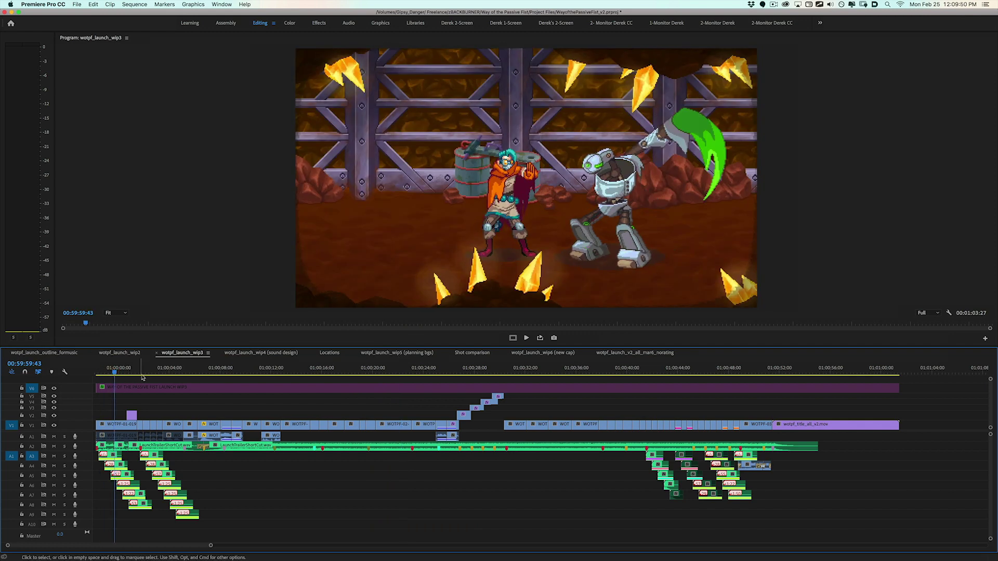
pyautogui.moveTo(143, 370); pyautogui.dragTo(680, 353)
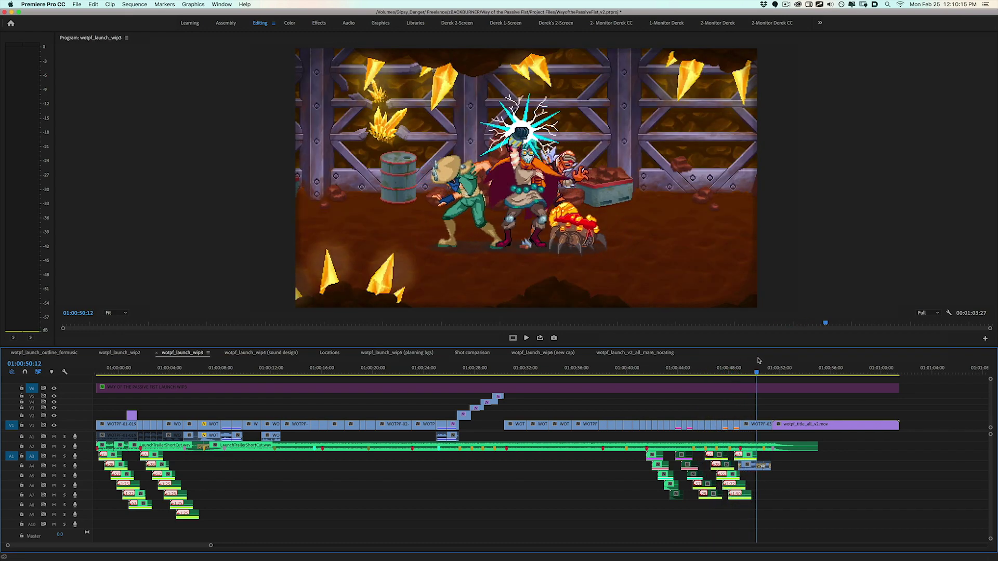
# Step: Play the closing section of wotpf_launch_wip3 up to the title card, then return to the combo counter shot at 01:00:13:18
pyautogui.moveTo(761, 361); pyautogui.dragTo(647, 364)
pyautogui.press('space')
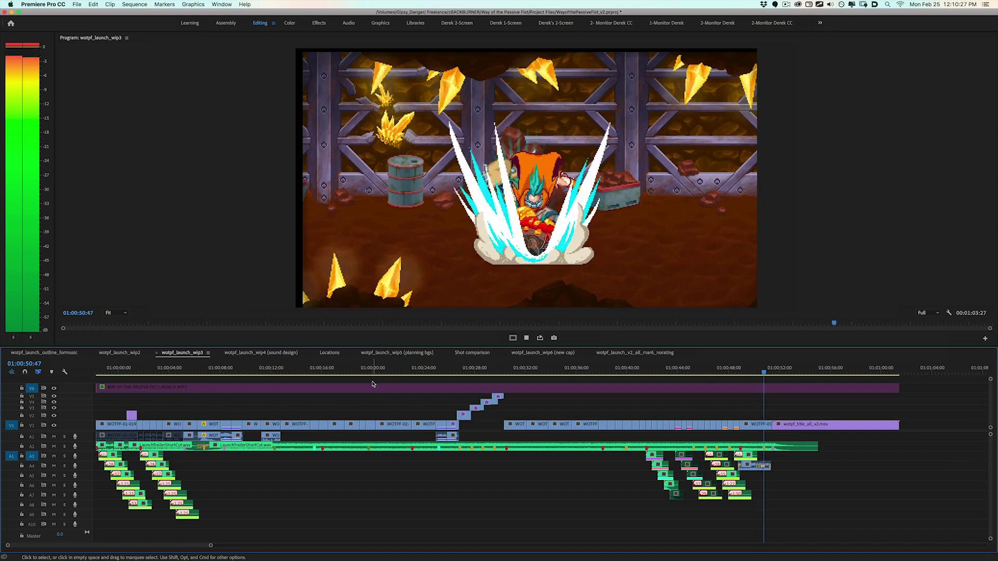
pyautogui.press('space')
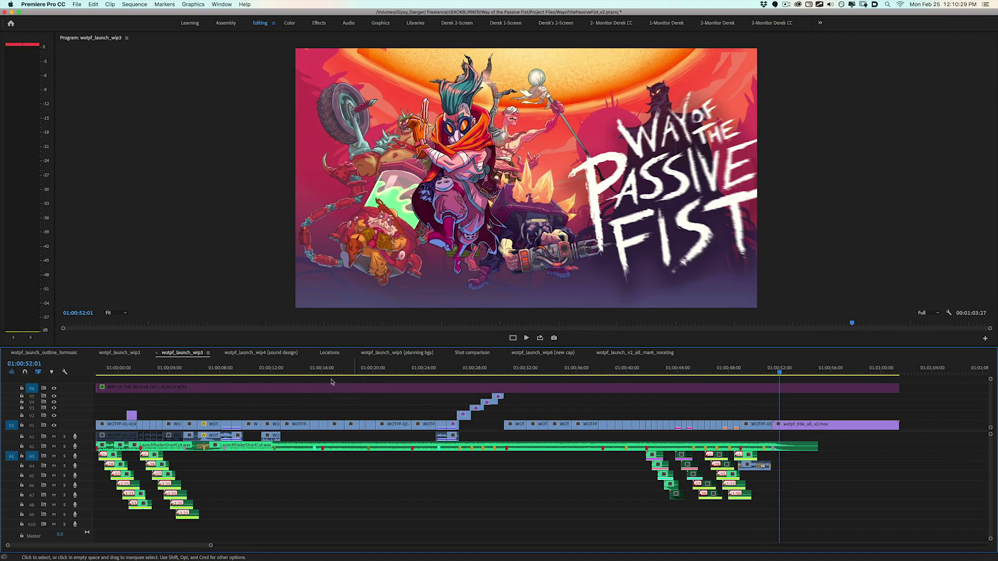
pyautogui.click(287, 372)
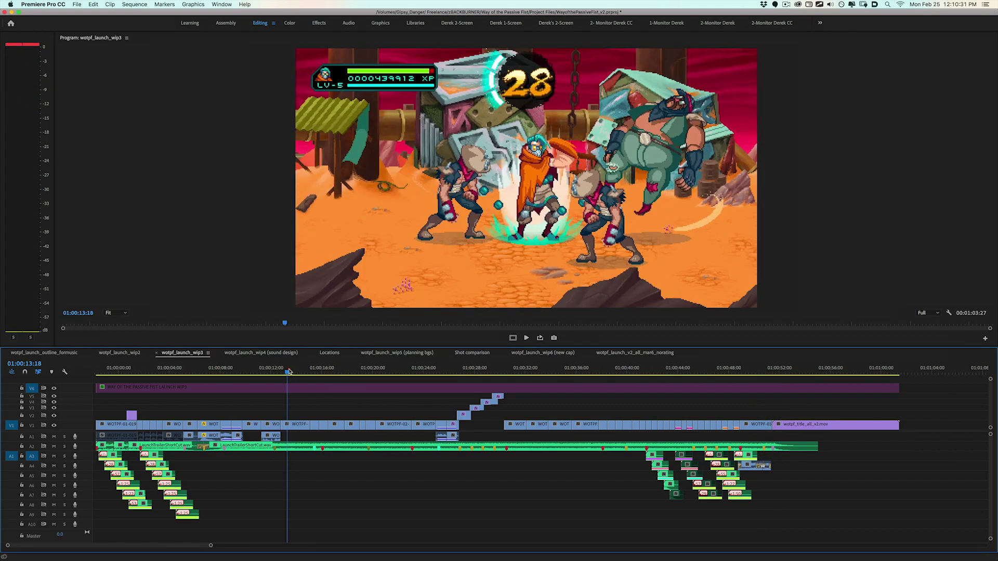
# Step: Scrub onward in wotpf_launch_wip3, open wotpf_launch_wip4 (sound design) and enlarge its timeline to show all the audio tracks
pyautogui.moveTo(288, 371); pyautogui.dragTo(375, 347)
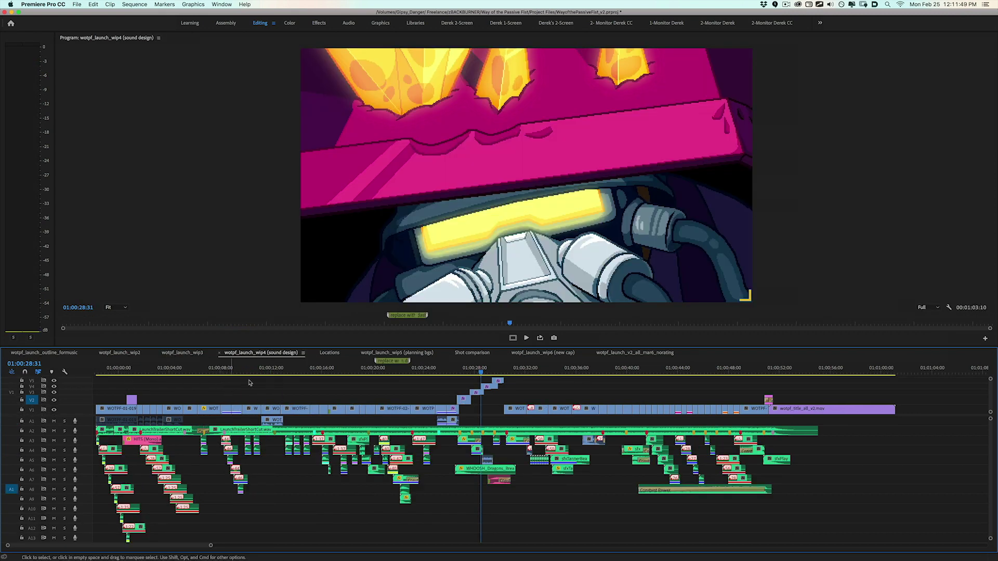
pyautogui.moveTo(313, 347); pyautogui.dragTo(313, 328)
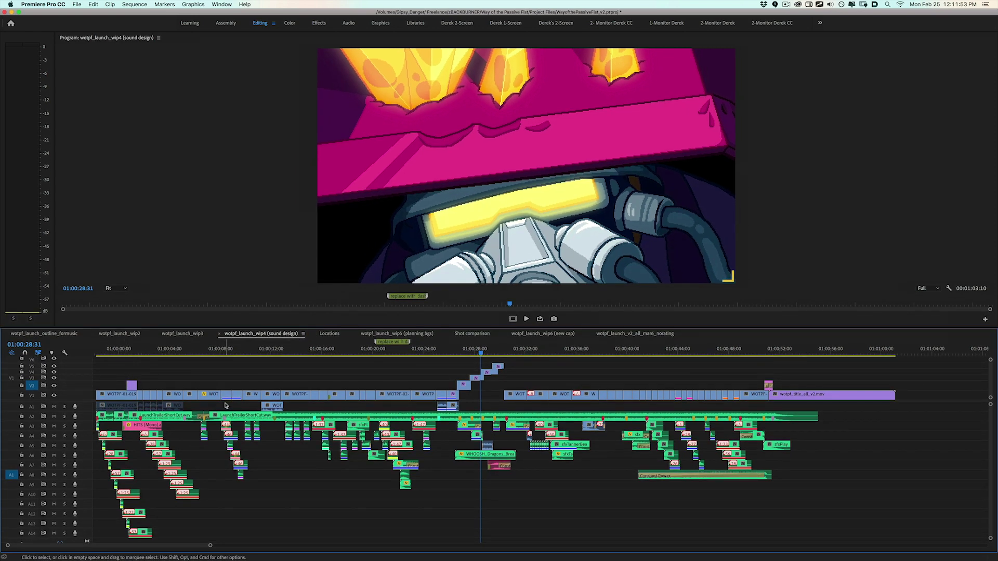
pyautogui.scroll(-1, 225, 477)
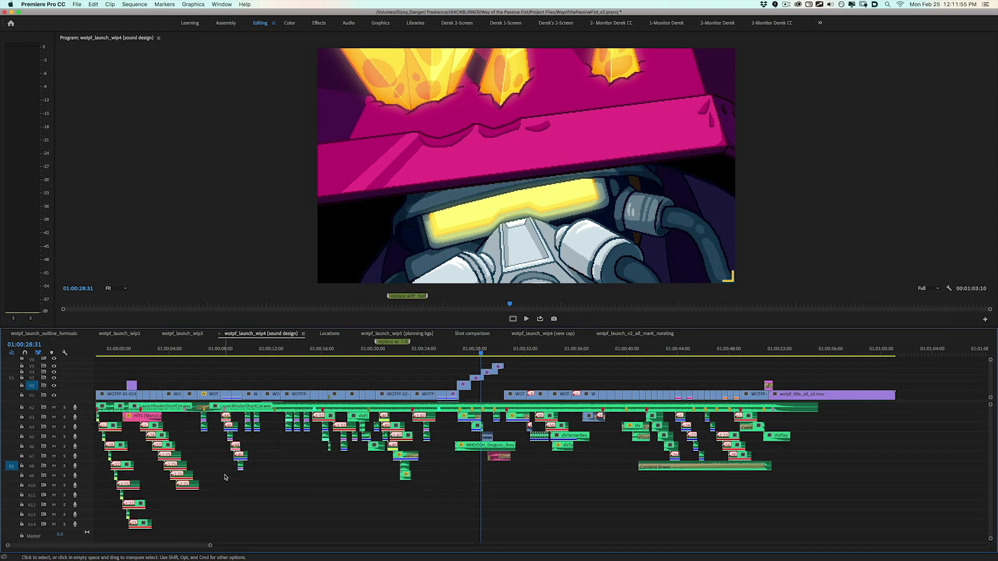
# Step: Circle the groups of sound-effect clips in wotpf_launch_wip4, underline the WHOOSH_Dragons clip and the long clip near the end, and clear the annotations
pyautogui.hotkey('alt', 'Tab')
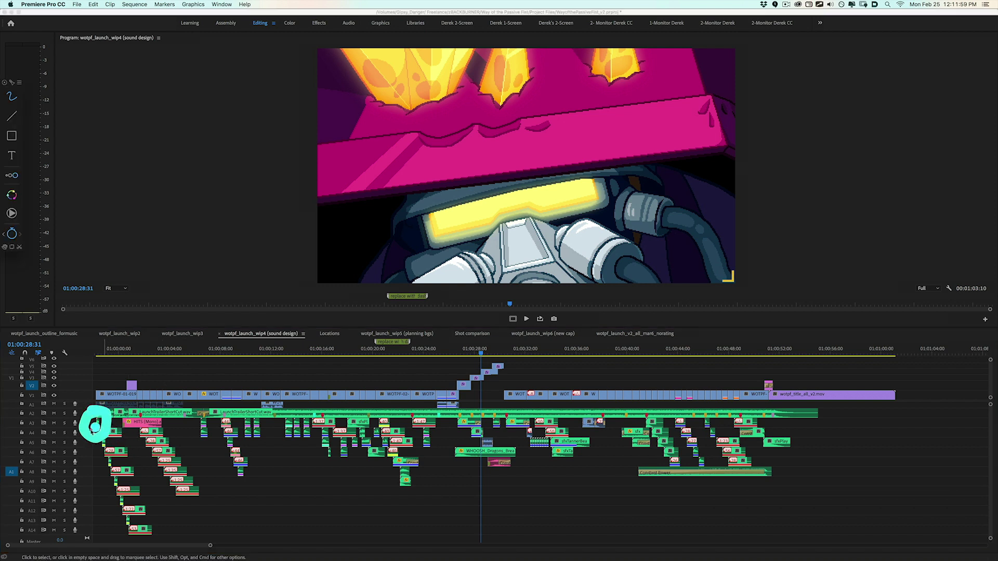
pyautogui.moveTo(96, 426)
pyautogui.mouseDown()
pyautogui.moveTo(182, 441)
pyautogui.moveTo(148, 430)
pyautogui.moveTo(138, 450)
pyautogui.moveTo(183, 440)
pyautogui.mouseUp()
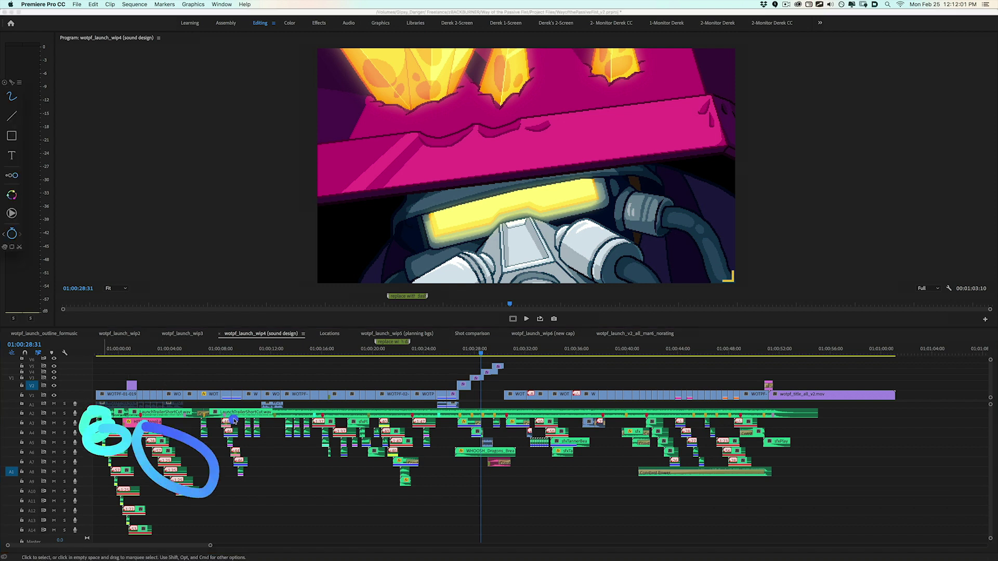
pyautogui.moveTo(234, 420)
pyautogui.mouseDown()
pyautogui.moveTo(217, 449)
pyautogui.moveTo(218, 426)
pyautogui.mouseUp()
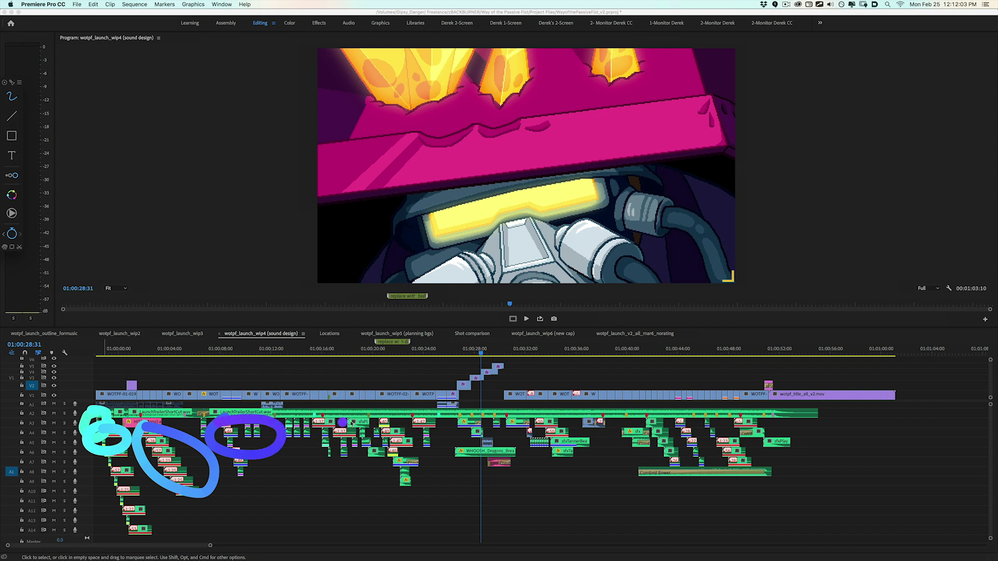
pyautogui.moveTo(342, 422)
pyautogui.mouseDown()
pyautogui.moveTo(358, 484)
pyautogui.moveTo(358, 416)
pyautogui.mouseUp()
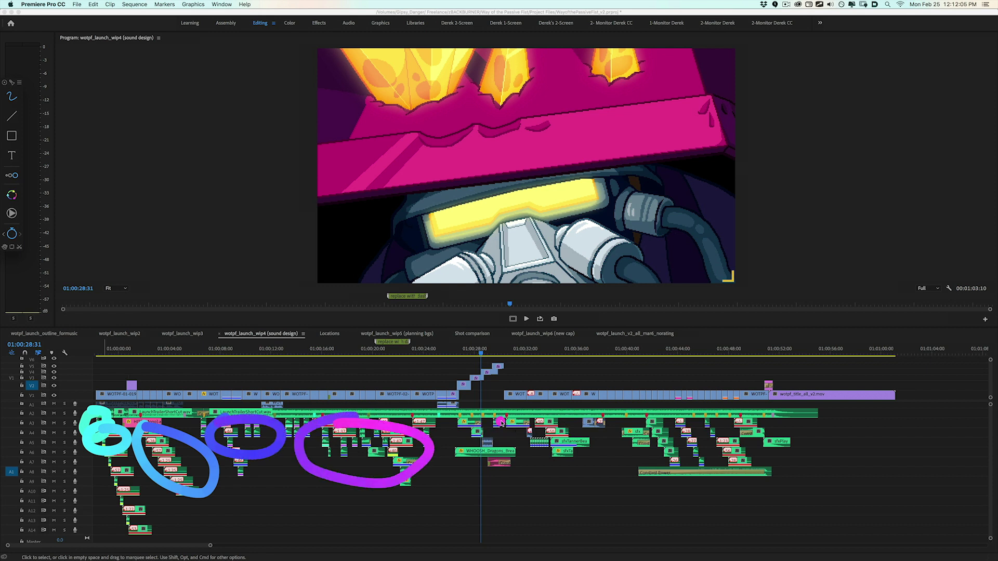
pyautogui.moveTo(459, 466); pyautogui.dragTo(525, 462)
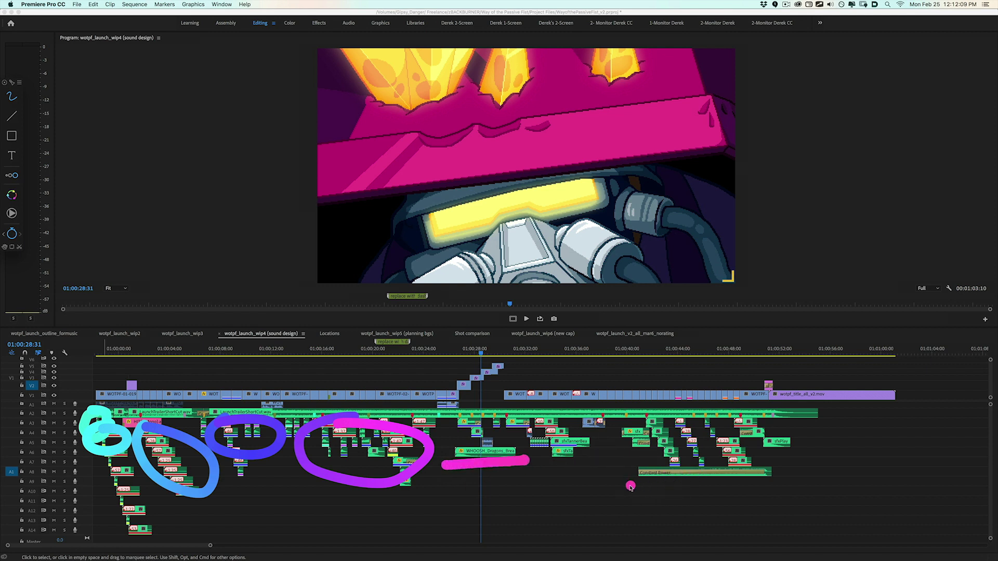
pyautogui.moveTo(630, 487); pyautogui.dragTo(785, 489)
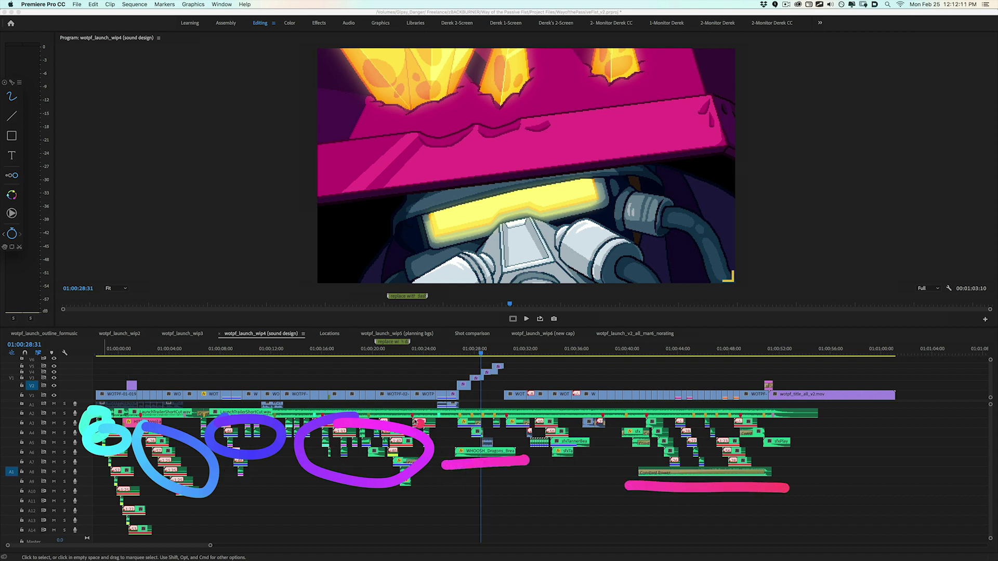
pyautogui.press('Escape')
# Step: Move the wotpf_launch_wip4 playhead to 01:00:17:04 and underline the stretches of sound-effect clips along the audio tracks
pyautogui.moveTo(326, 352); pyautogui.dragTo(336, 348)
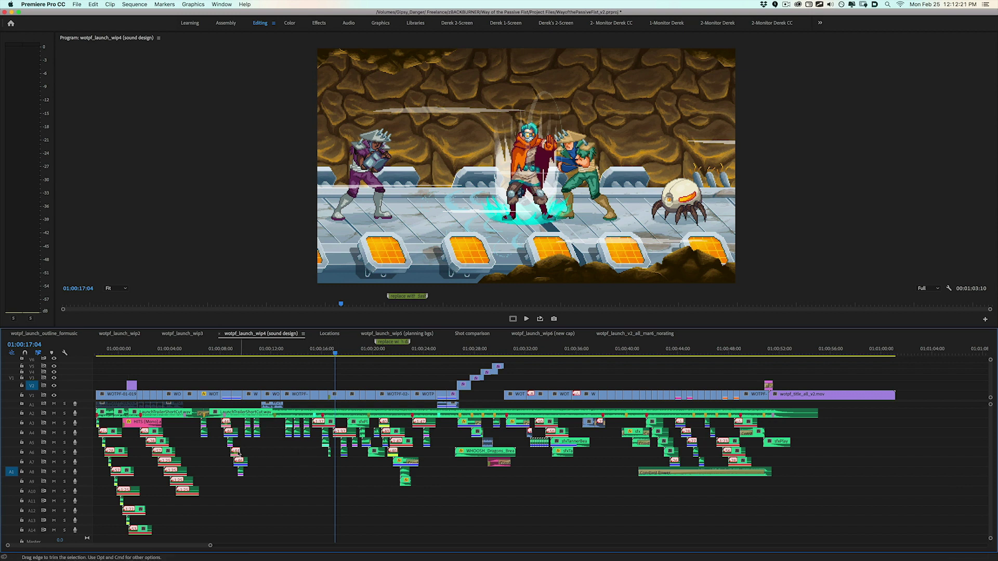
pyautogui.hotkey('ctrl', 'shift', 'a')
pyautogui.moveTo(311, 443); pyautogui.dragTo(531, 450)
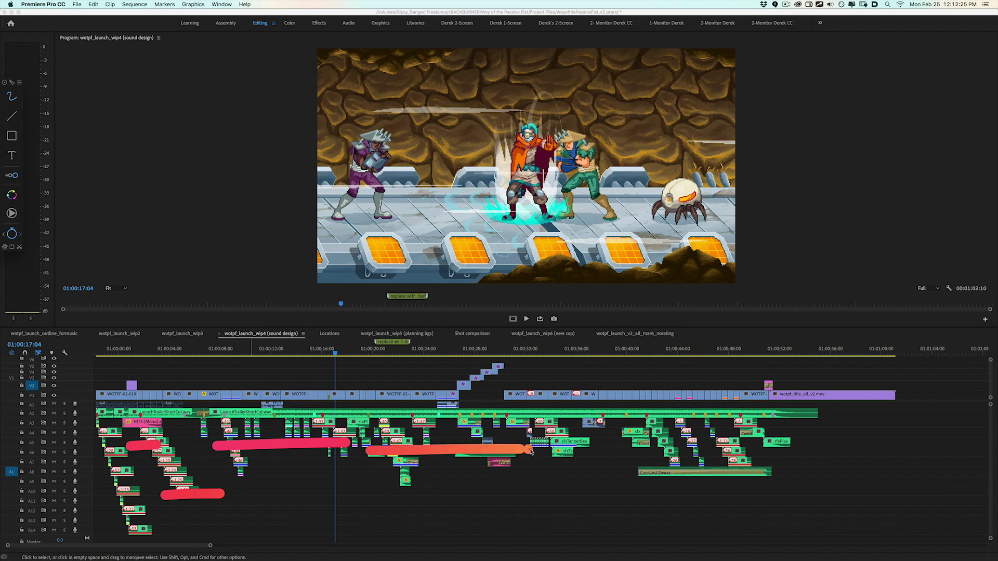
pyautogui.moveTo(616, 457); pyautogui.dragTo(774, 457)
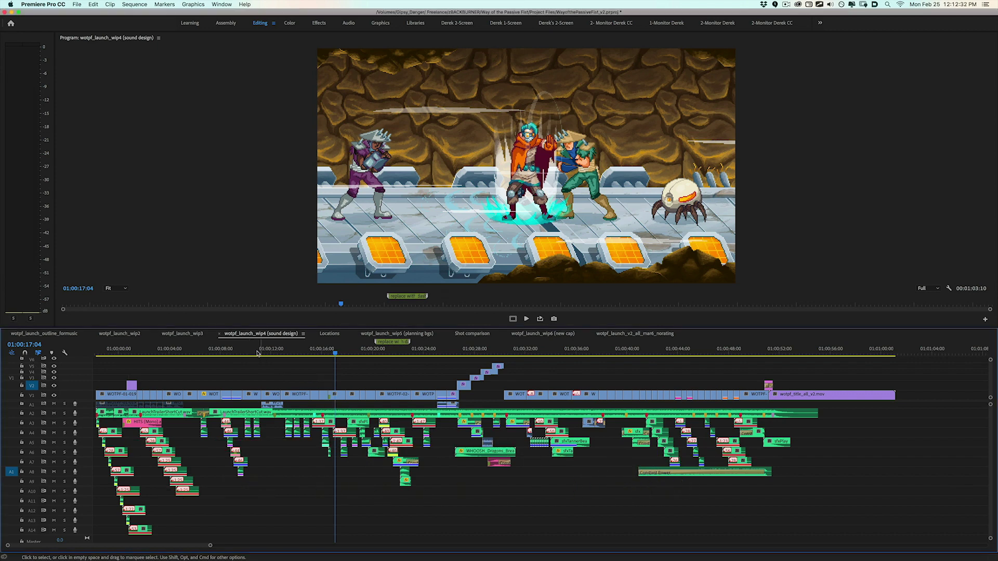
# Step: Clear the annotations, scrub through the early fight shots of wotpf_launch_wip4 and play from 01:00:13:07
pyautogui.moveTo(218, 348)
pyautogui.mouseDown()
pyautogui.moveTo(453, 337)
pyautogui.moveTo(315, 349)
pyautogui.mouseUp()
pyautogui.click(287, 354)
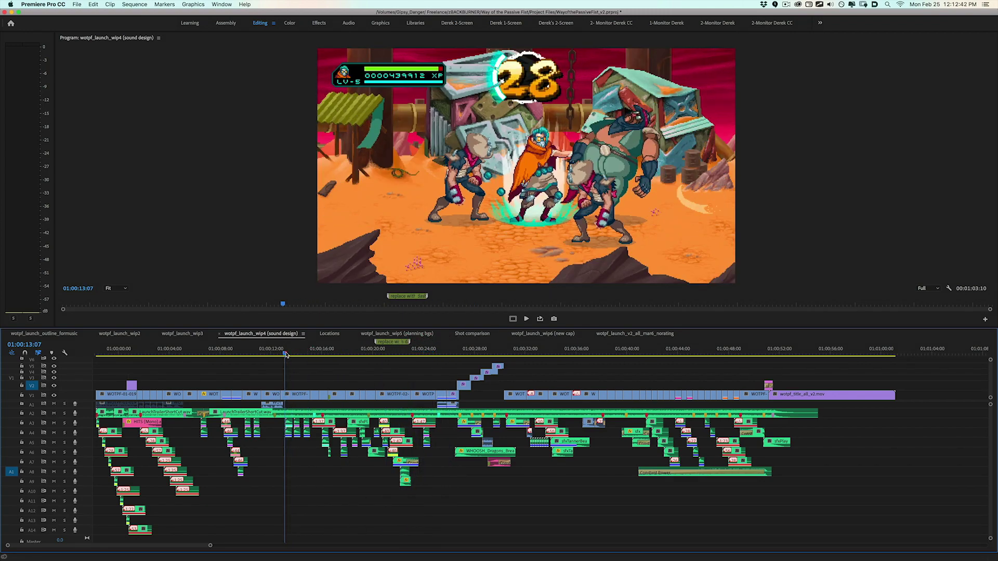
pyautogui.moveTo(290, 355)
pyautogui.mouseDown()
pyautogui.moveTo(304, 353)
pyautogui.moveTo(284, 354)
pyautogui.mouseUp()
pyautogui.press('space')
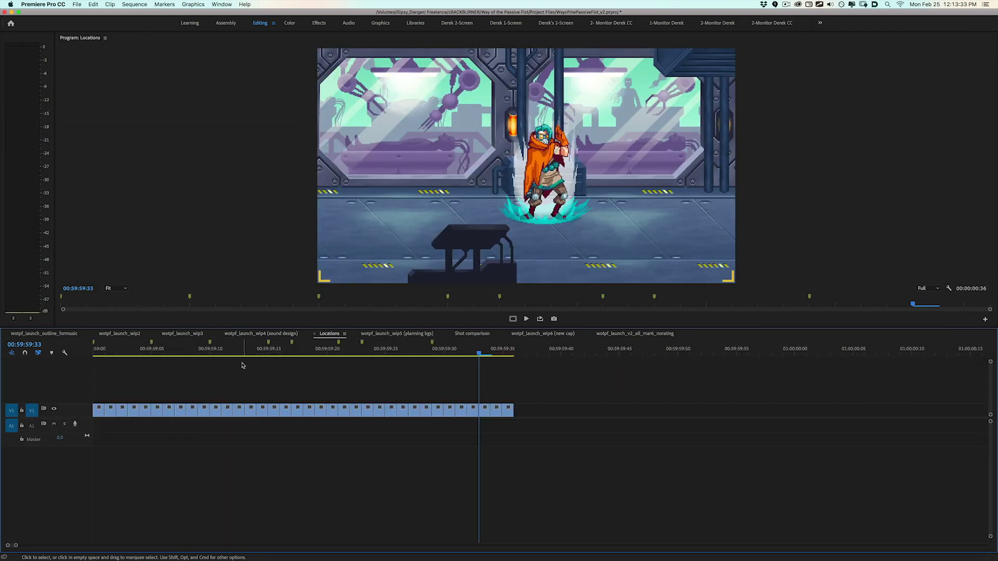
# Step: Open the Locations sequence and scrub through its background shots twice to compare the game's locations
pyautogui.moveTo(105, 350); pyautogui.dragTo(462, 353)
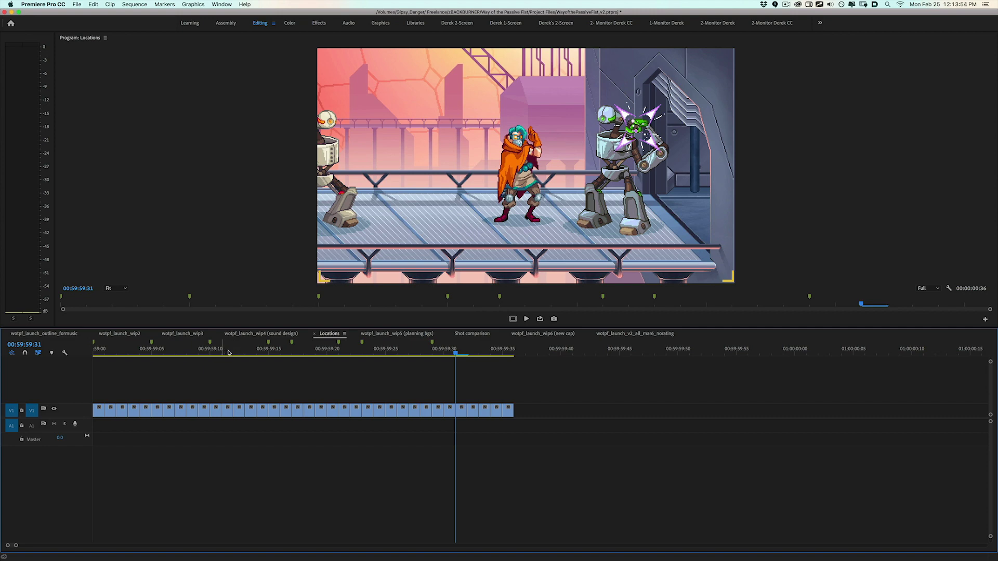
pyautogui.moveTo(233, 351); pyautogui.dragTo(456, 349)
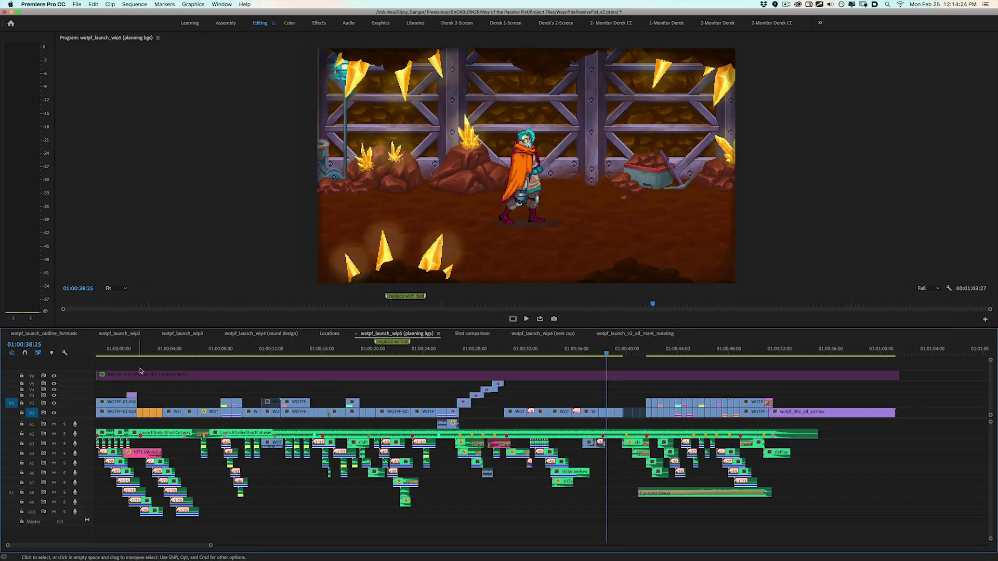
# Step: Open wotpf_launch_wip5 (planning bgs) at 01:00:01:08, outline the goggles close-up, and mark the background visible above and below it
pyautogui.moveTo(101, 347); pyautogui.dragTo(133, 347)
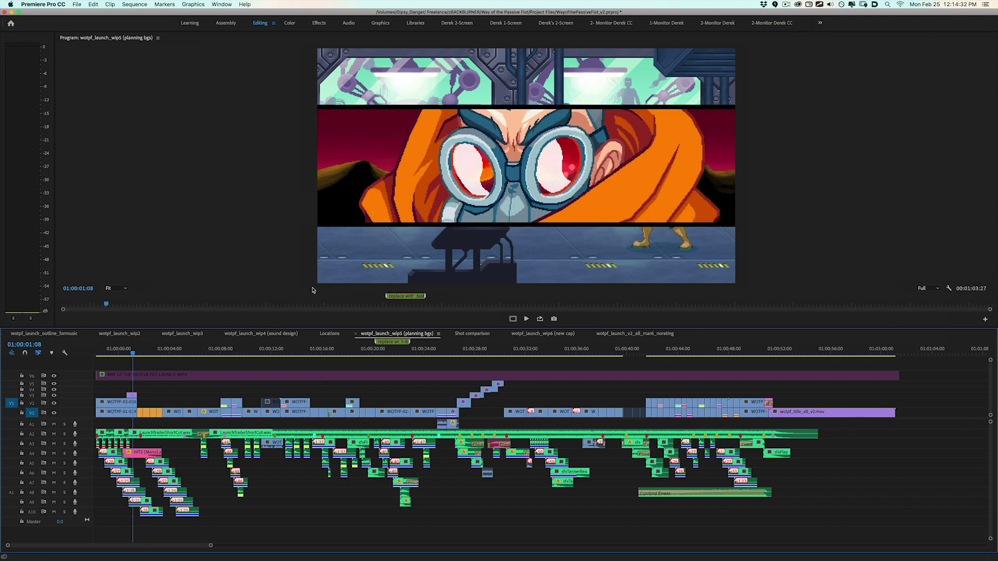
pyautogui.hotkey('ctrl', 'shift', 'd')
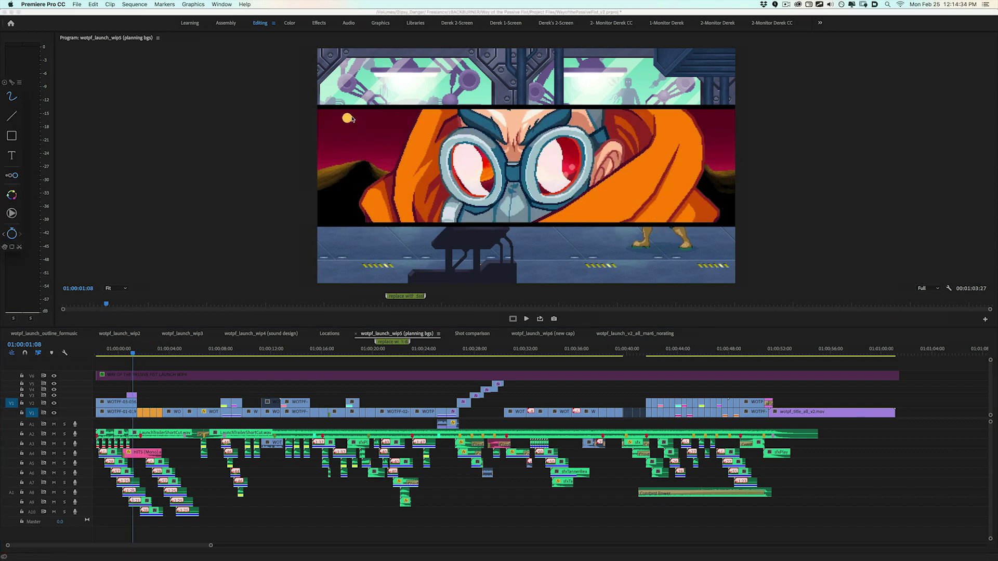
pyautogui.moveTo(511, 112)
pyautogui.mouseDown()
pyautogui.moveTo(719, 223)
pyautogui.moveTo(312, 213)
pyautogui.moveTo(321, 122)
pyautogui.mouseUp()
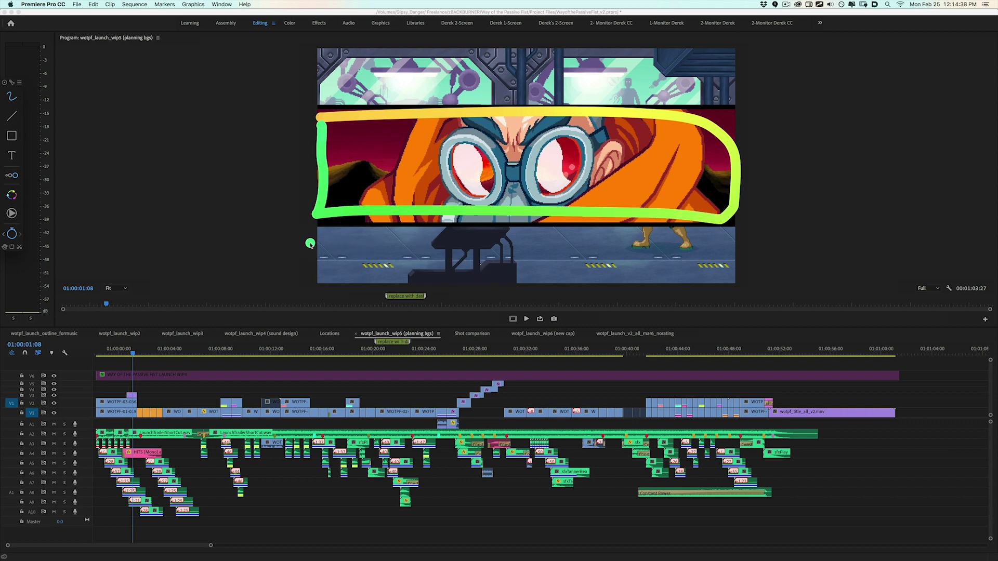
pyautogui.moveTo(310, 244)
pyautogui.mouseDown()
pyautogui.moveTo(685, 246)
pyautogui.moveTo(311, 280)
pyautogui.mouseUp()
pyautogui.moveTo(328, 91)
pyautogui.mouseDown()
pyautogui.moveTo(738, 91)
pyautogui.moveTo(348, 56)
pyautogui.mouseUp()
# Step: Clear the annotations and scrub wotpf_launch_wip5 from 01:00:00:58 to 01:00:49:42 to review the backgrounds
pyautogui.click(131, 350)
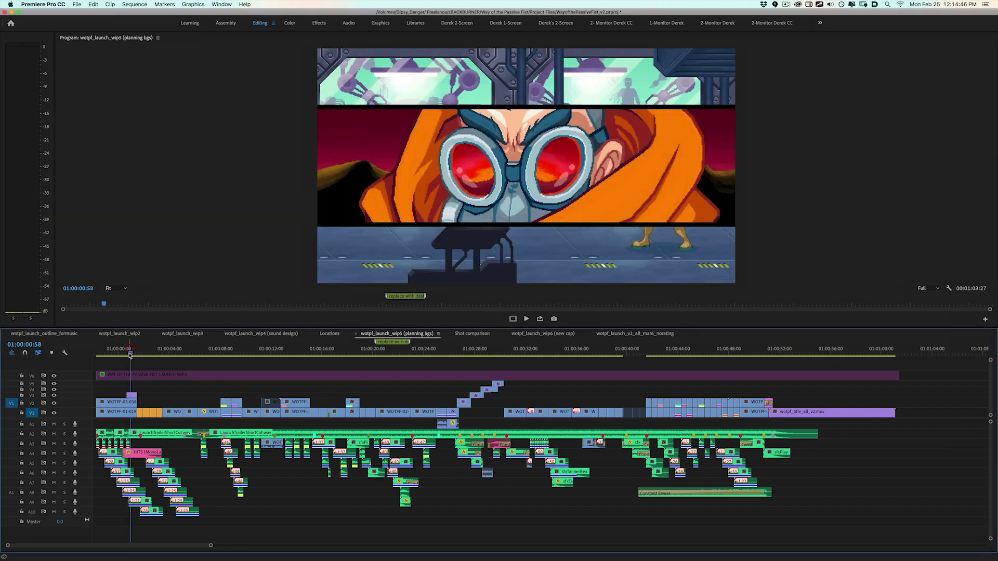
pyautogui.moveTo(130, 355); pyautogui.dragTo(741, 353)
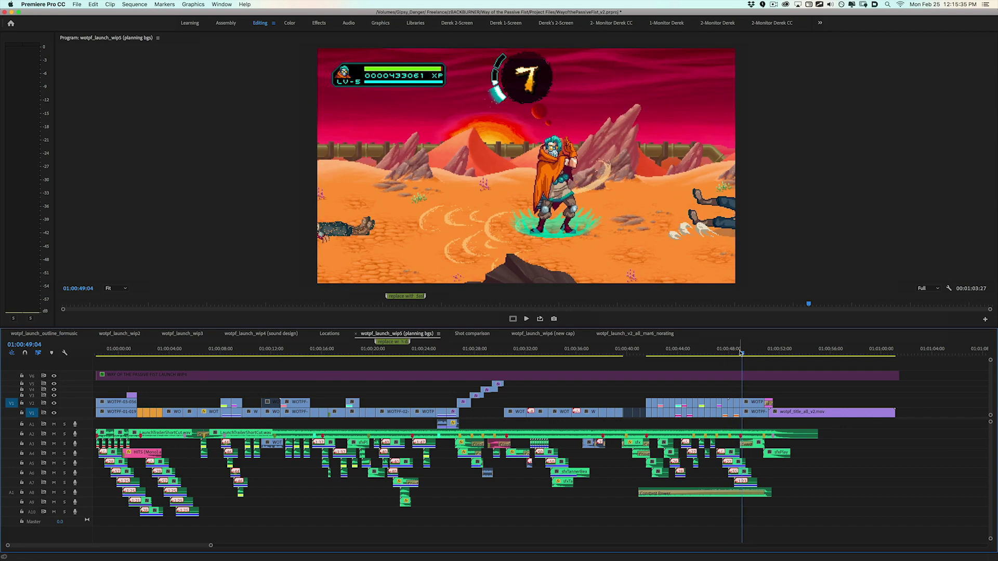
pyautogui.click(749, 353)
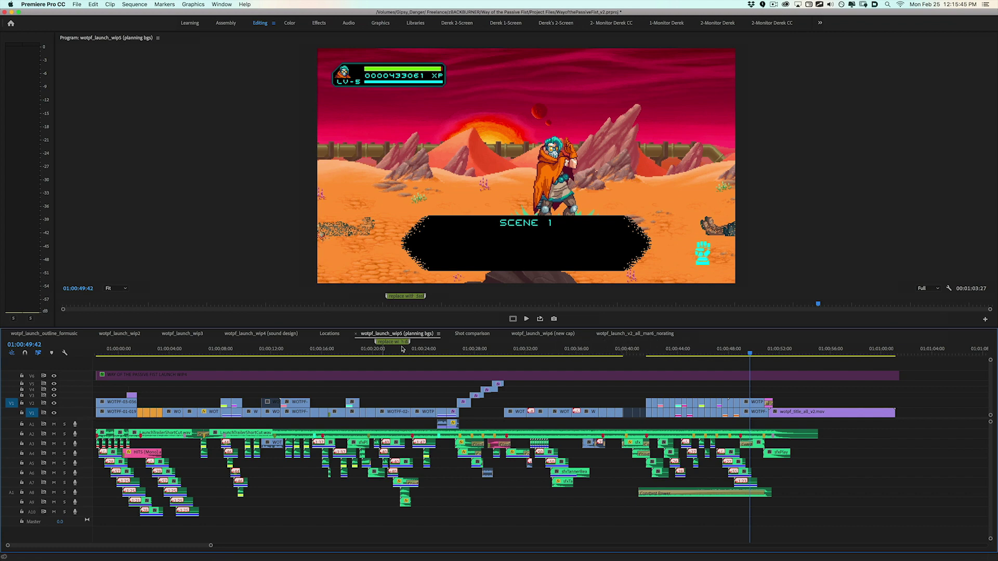
# Step: Open the Shot comparison sequence and scrub through its groups of shots to 01:05:23:48
pyautogui.click(472, 333)
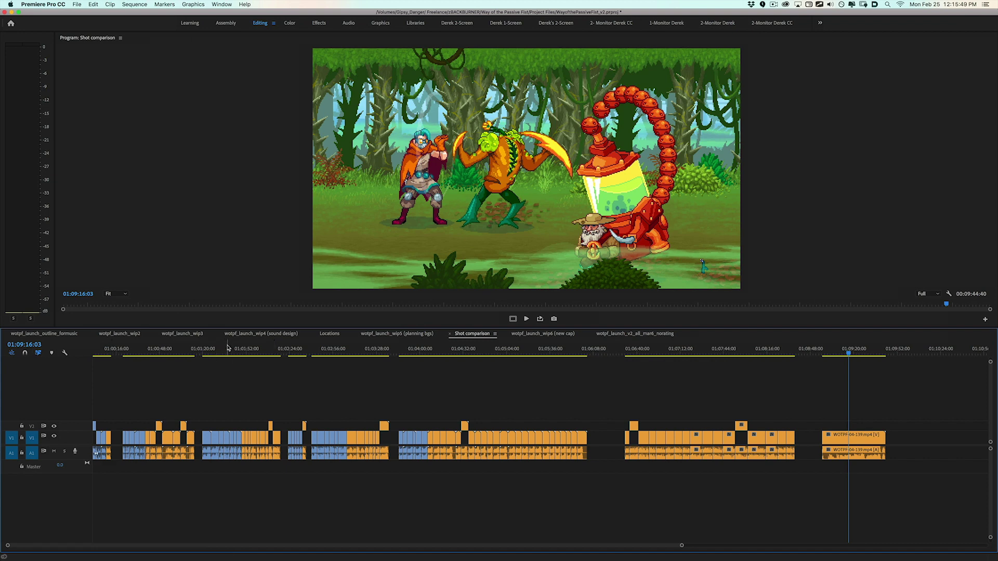
pyautogui.moveTo(227, 348); pyautogui.dragTo(533, 353)
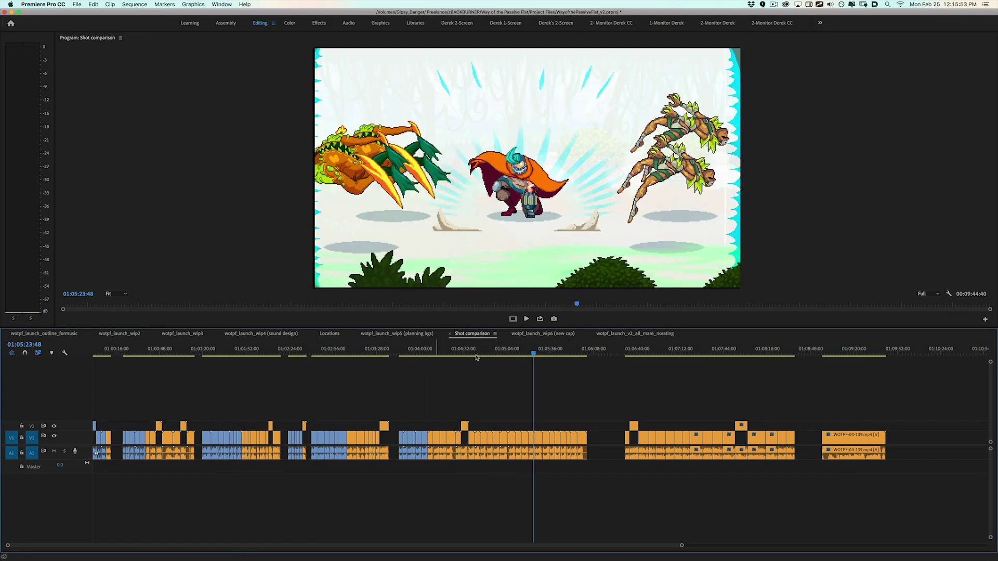
pyautogui.moveTo(359, 410); pyautogui.dragTo(474, 426)
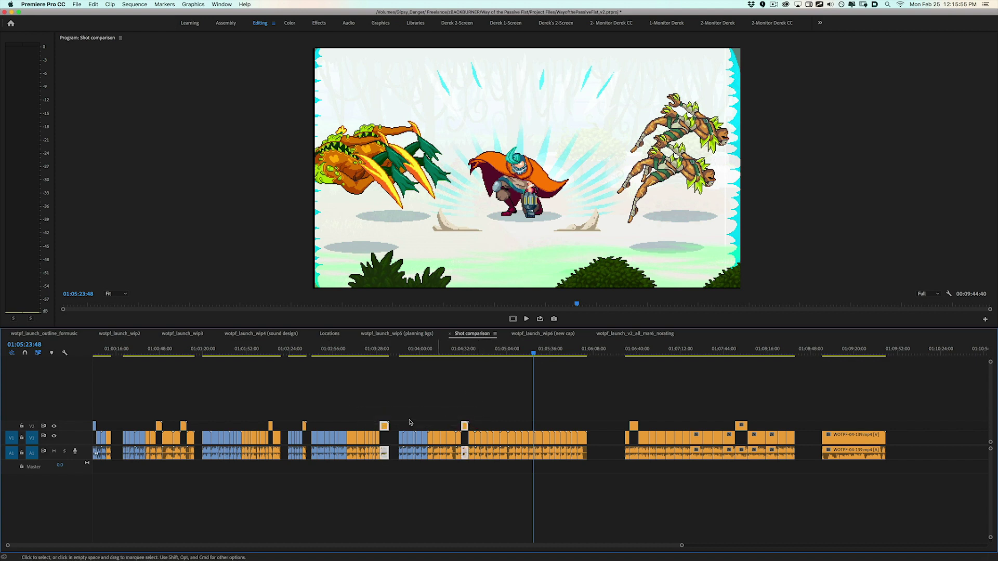
pyautogui.click(365, 409)
# Step: Mark the raised clips on the upper video track across the Shot comparison timeline, and clear the annotations
pyautogui.press('`')
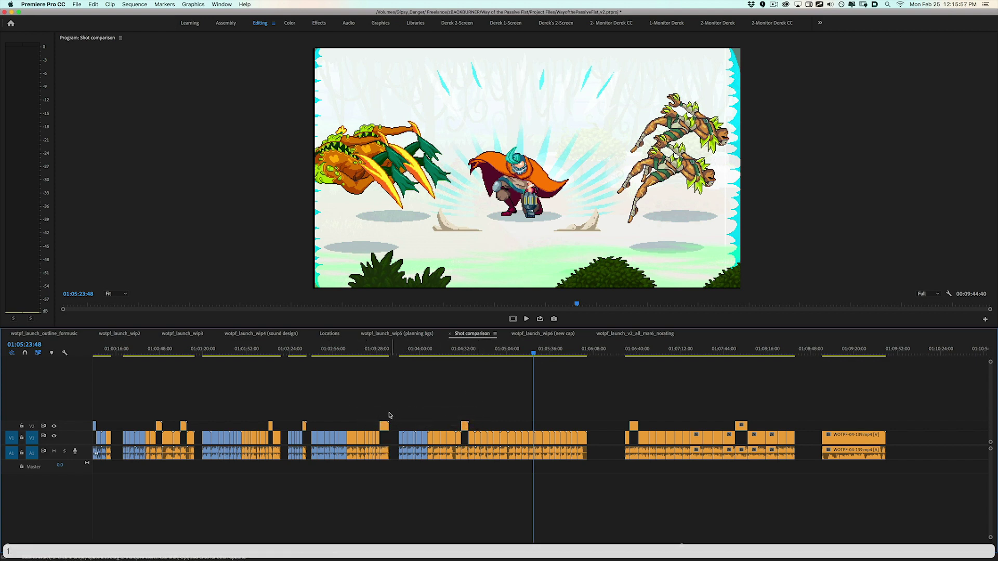
pyautogui.click(388, 419)
pyautogui.moveTo(388, 420); pyautogui.dragTo(391, 420)
pyautogui.moveTo(452, 425); pyautogui.dragTo(473, 425)
pyautogui.moveTo(628, 419)
pyautogui.mouseDown()
pyautogui.moveTo(658, 418)
pyautogui.moveTo(633, 413)
pyautogui.mouseUp()
pyautogui.moveTo(740, 412)
pyautogui.mouseDown()
pyautogui.moveTo(768, 425)
pyautogui.moveTo(747, 412)
pyautogui.mouseUp()
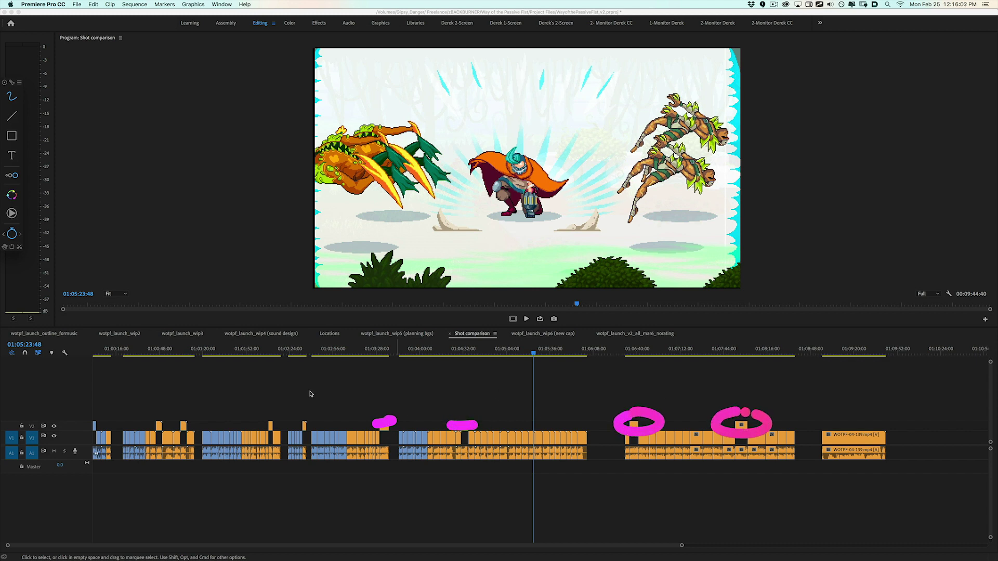
pyautogui.moveTo(303, 411); pyautogui.dragTo(320, 419)
pyautogui.moveTo(144, 426); pyautogui.dragTo(177, 410)
pyautogui.click(102, 418)
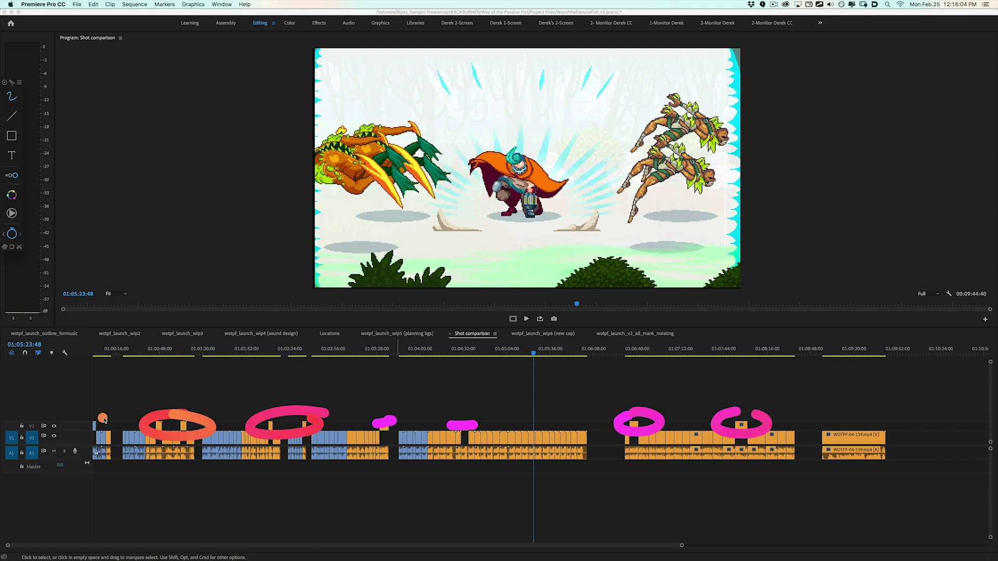
pyautogui.press('Escape')
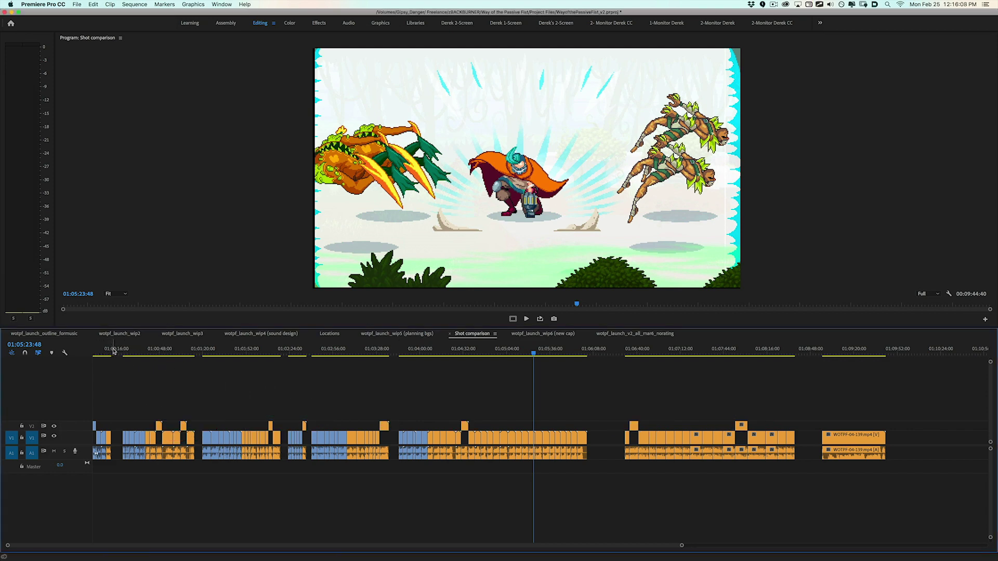
# Step: Return to the start of Shot comparison at 00:59:59:00, magnify the first clip group, and scrub through it to 01:00:12:14
pyautogui.moveTo(111, 349); pyautogui.dragTo(75, 354)
pyautogui.press('=')
pyautogui.press('=')
pyautogui.press('=')
pyautogui.press('=')
pyautogui.press('=')
pyautogui.press('=')
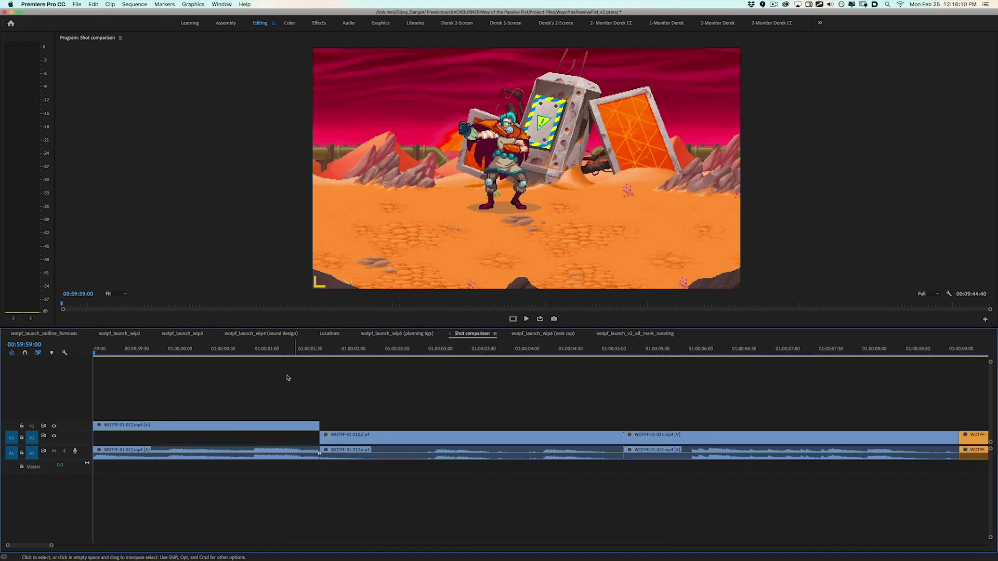
pyautogui.press('-')
pyautogui.click(106, 349)
pyautogui.moveTo(126, 348); pyautogui.dragTo(668, 370)
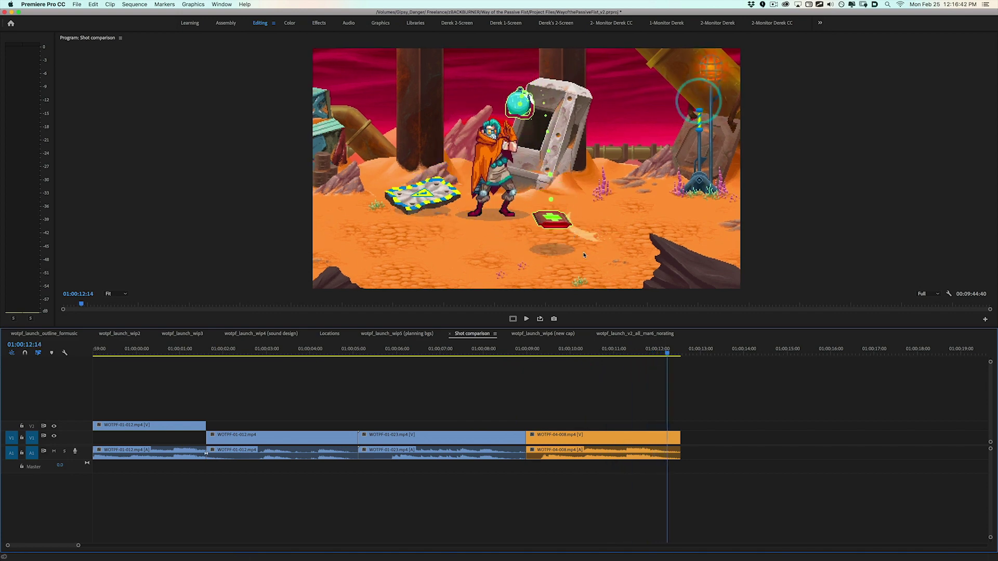
# Step: Circle the wall lamps, the hero and the health pickups at 01:00:07:42, clear the annotations, and scrub to the desert shot at 01:00:11:06
pyautogui.moveTo(367, 347); pyautogui.dragTo(470, 346)
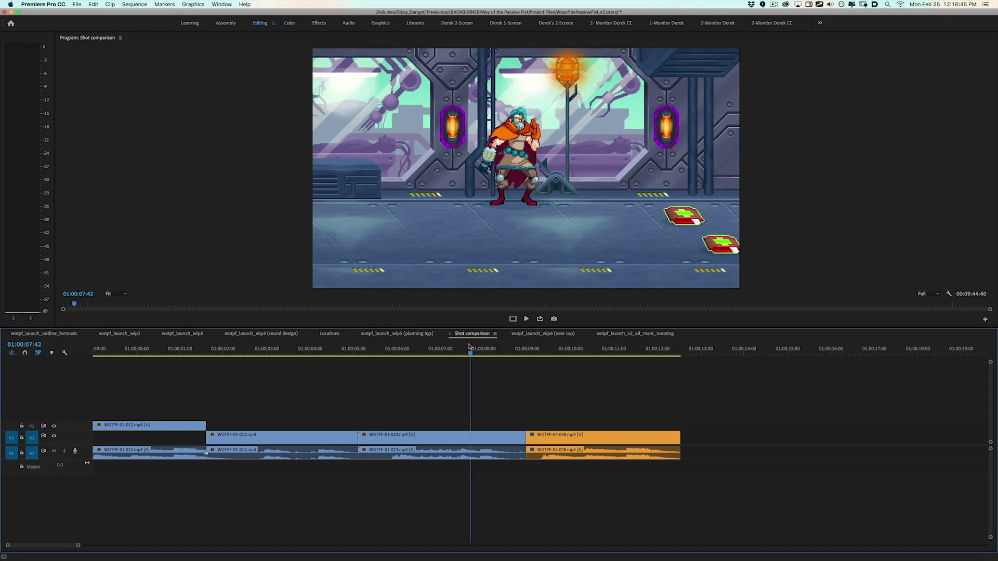
pyautogui.hotkey('ctrl', 'Tab')
pyautogui.moveTo(462, 100)
pyautogui.mouseDown()
pyautogui.moveTo(477, 147)
pyautogui.moveTo(403, 104)
pyautogui.mouseUp()
pyautogui.moveTo(654, 97)
pyautogui.mouseDown()
pyautogui.moveTo(679, 153)
pyautogui.moveTo(629, 102)
pyautogui.mouseUp()
pyautogui.moveTo(722, 206)
pyautogui.mouseDown()
pyautogui.moveTo(705, 280)
pyautogui.moveTo(727, 211)
pyautogui.mouseUp()
pyautogui.moveTo(513, 101); pyautogui.dragTo(530, 89)
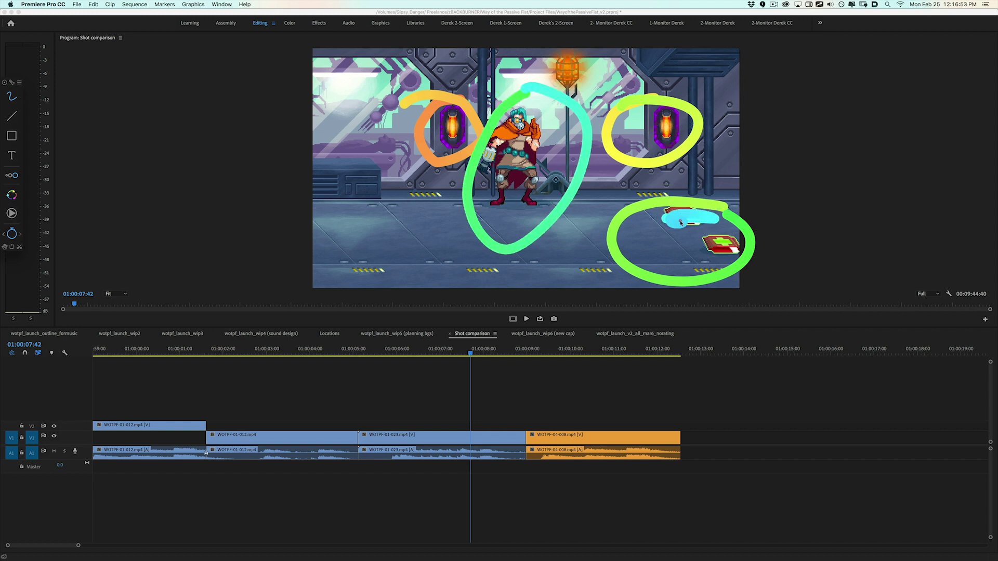
pyautogui.moveTo(685, 110); pyautogui.dragTo(709, 143)
pyautogui.click(708, 128)
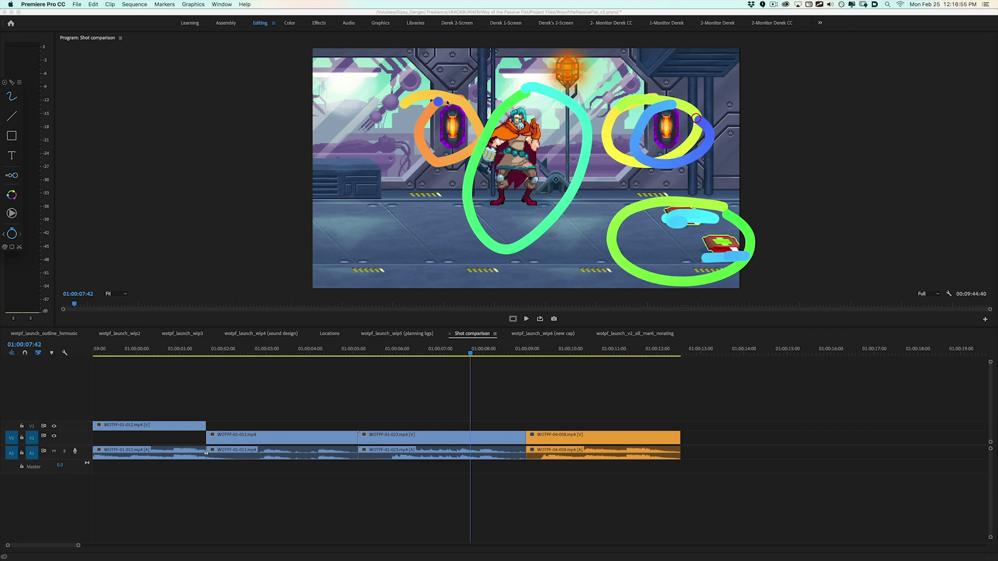
pyautogui.moveTo(552, 358); pyautogui.dragTo(616, 350)
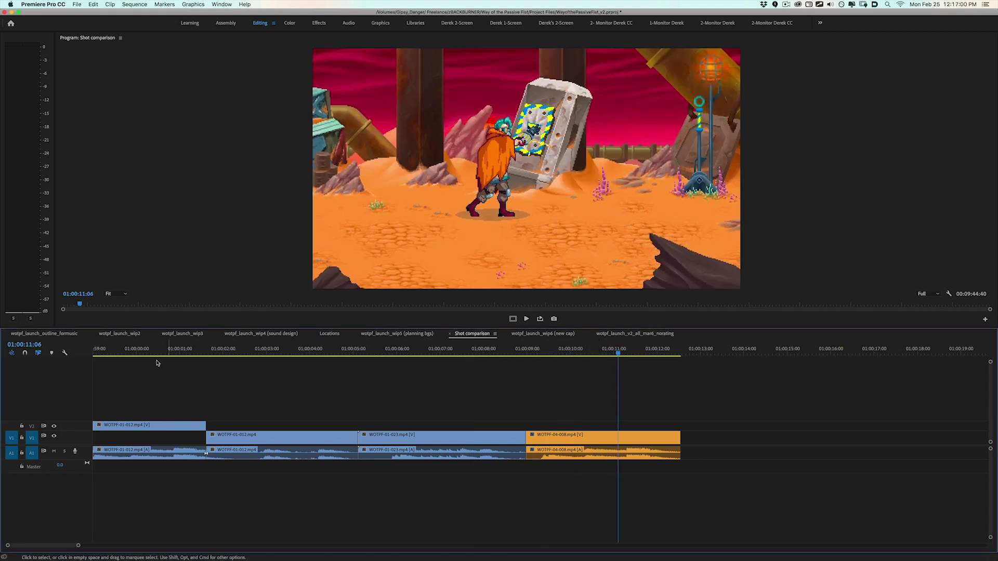
# Step: Circle the blue device beside the rocks at 01:00:10:42, draw an arrow from the container toward it, and clear the annotations
pyautogui.click(144, 349)
pyautogui.click(601, 352)
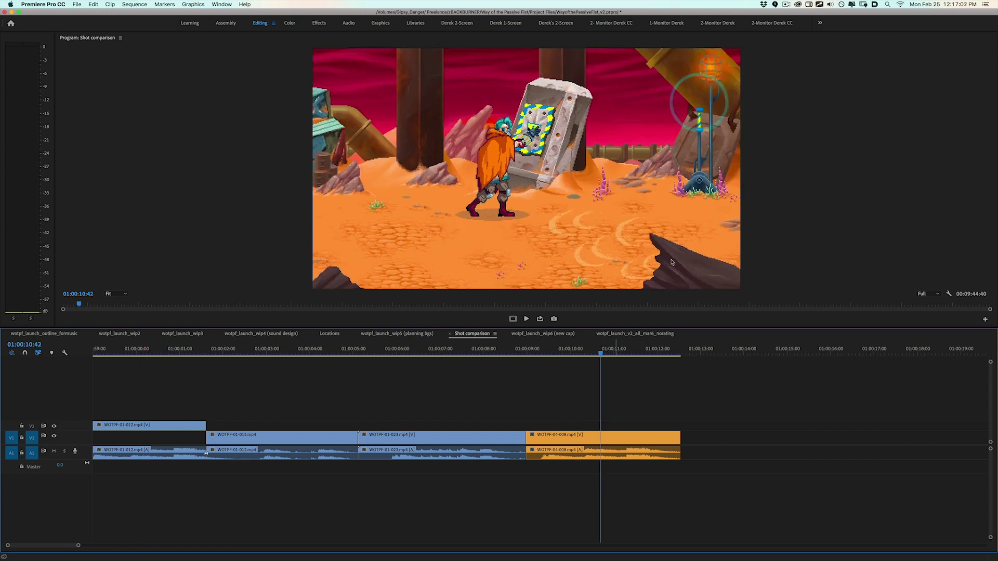
pyautogui.hotkey('alt', 'Tab')
pyautogui.moveTo(702, 92)
pyautogui.mouseDown()
pyautogui.moveTo(749, 160)
pyautogui.moveTo(687, 83)
pyautogui.mouseUp()
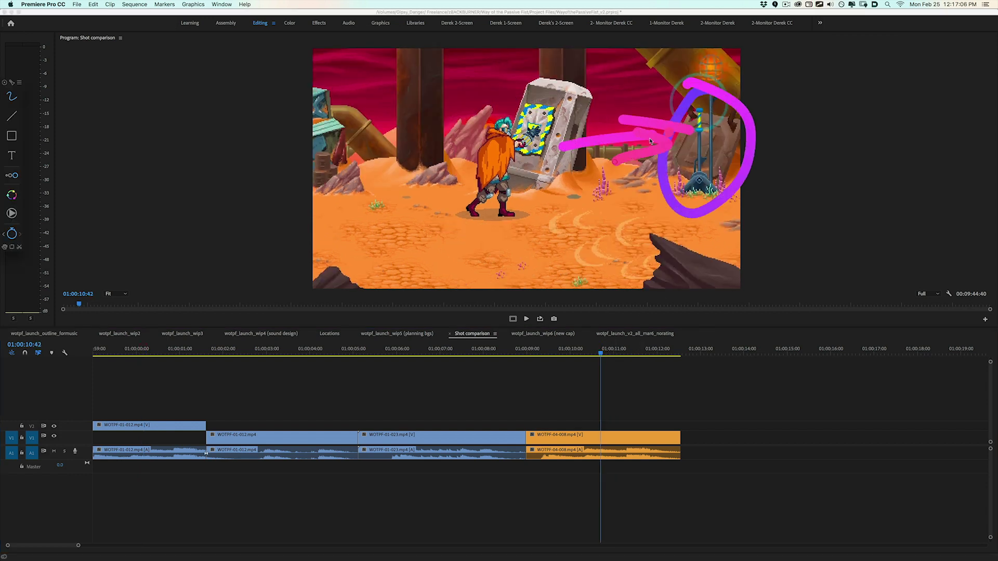
pyautogui.press('Escape')
# Step: Review the raised first clip at 01:00:01:24 and scrub the second clip group from 01:00:22:24 to 01:00:30:35
pyautogui.moveTo(135, 352); pyautogui.dragTo(147, 352)
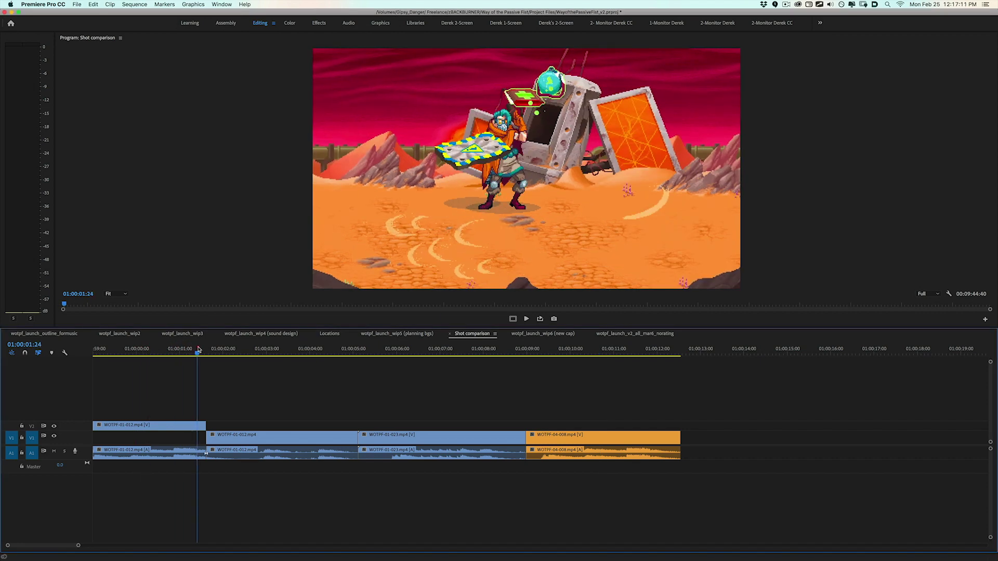
pyautogui.press('super+shift+a')
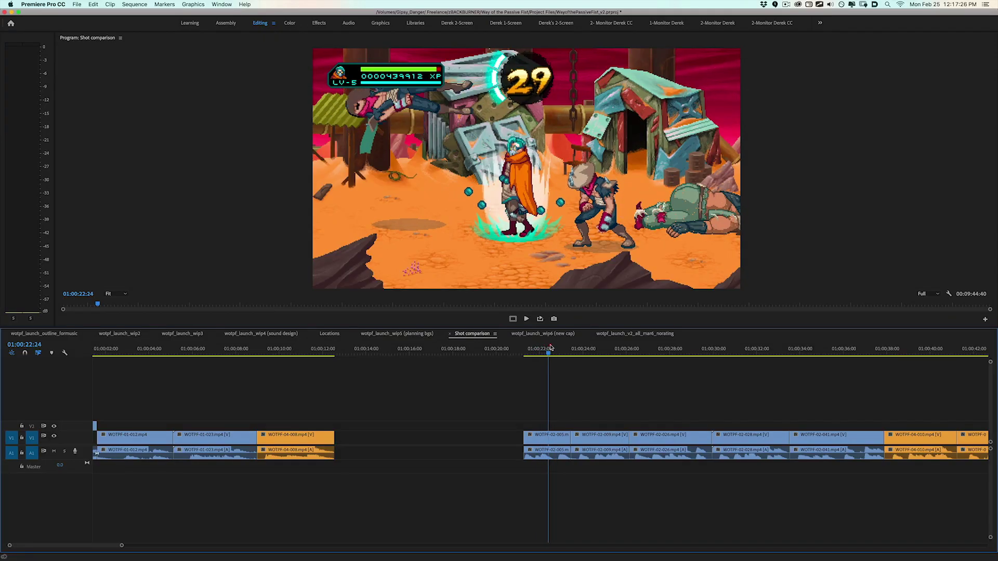
pyautogui.click(551, 349)
pyautogui.moveTo(550, 351); pyautogui.dragTo(724, 343)
pyautogui.hscroll(4, 713, 344)
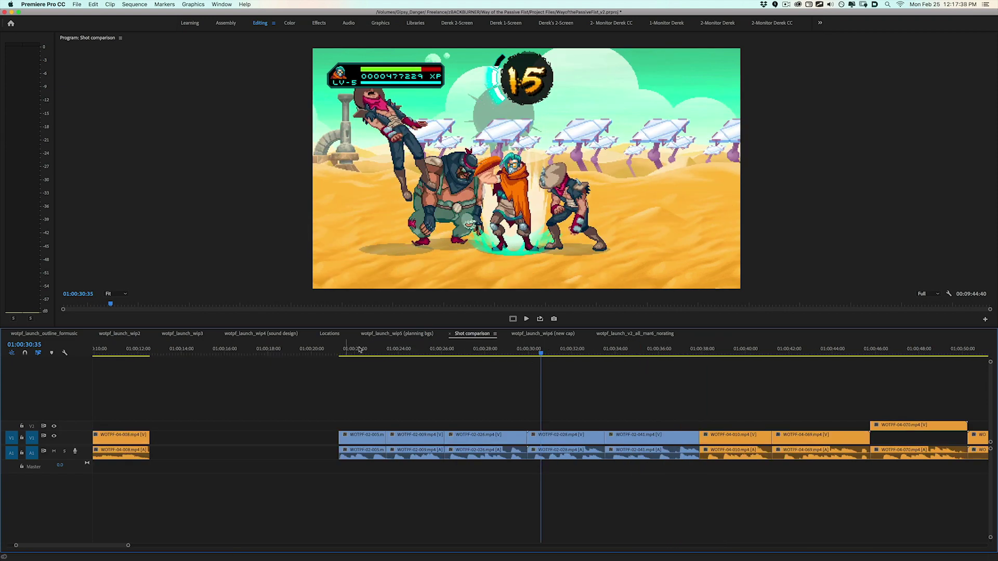
# Step: Return to the crimson desert fight at 01:00:24:10, draw a line from the crouching enemies past the hero, and clear the annotations
pyautogui.click(387, 350)
pyautogui.moveTo(409, 346)
pyautogui.mouseDown()
pyautogui.moveTo(392, 348)
pyautogui.moveTo(426, 346)
pyautogui.moveTo(409, 346)
pyautogui.mouseUp()
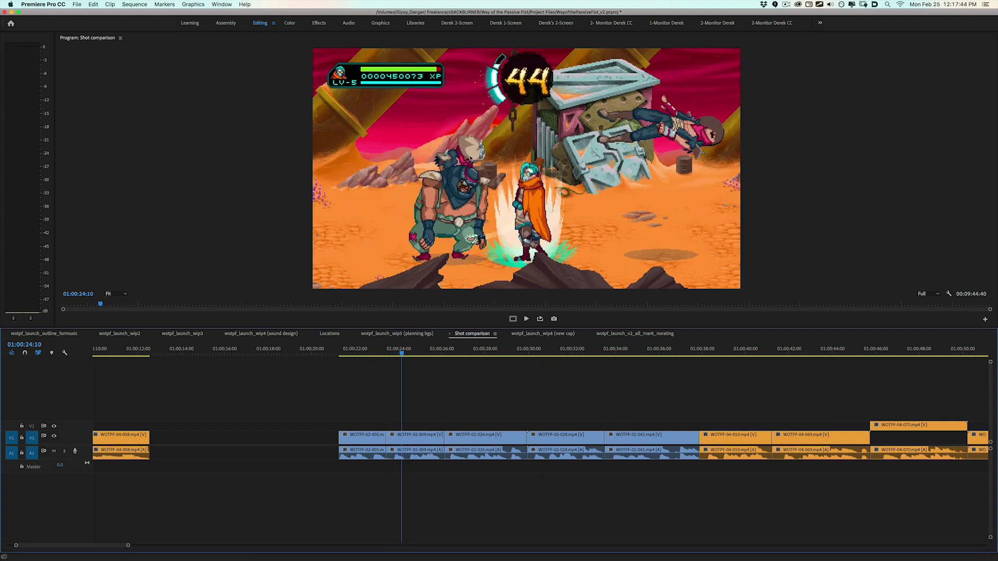
pyautogui.hotkey('alt', 'Tab')
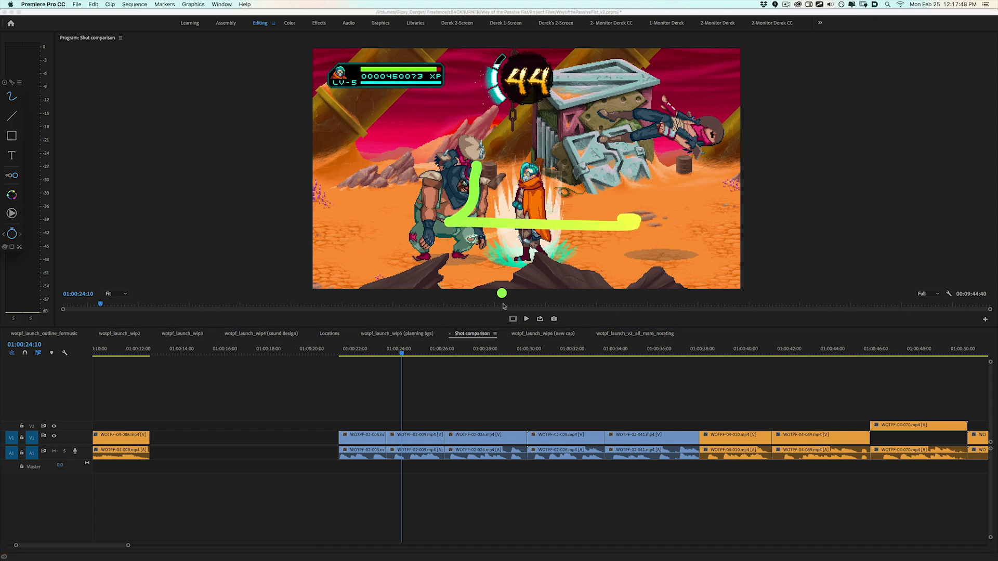
pyautogui.hotkey('ctrl', 'shift', 'a')
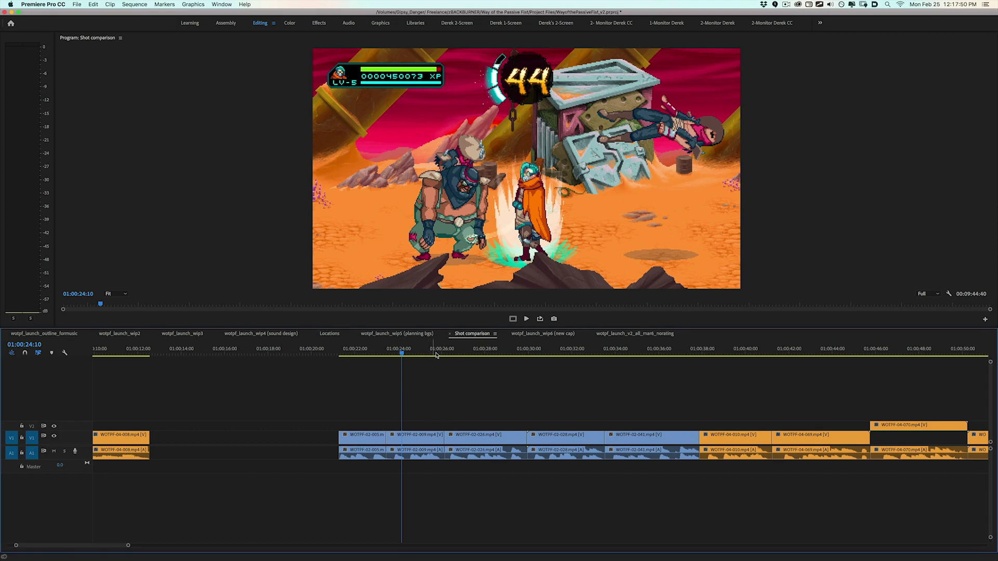
# Step: Scrub to the fight at 01:00:27:20, mark the empty ground behind the hero, and clear the annotation
pyautogui.moveTo(442, 349)
pyautogui.mouseDown()
pyautogui.moveTo(479, 350)
pyautogui.moveTo(470, 349)
pyautogui.mouseUp()
pyautogui.hotkey('ctrl', 'shift', 'a')
pyautogui.moveTo(417, 182); pyautogui.dragTo(407, 206)
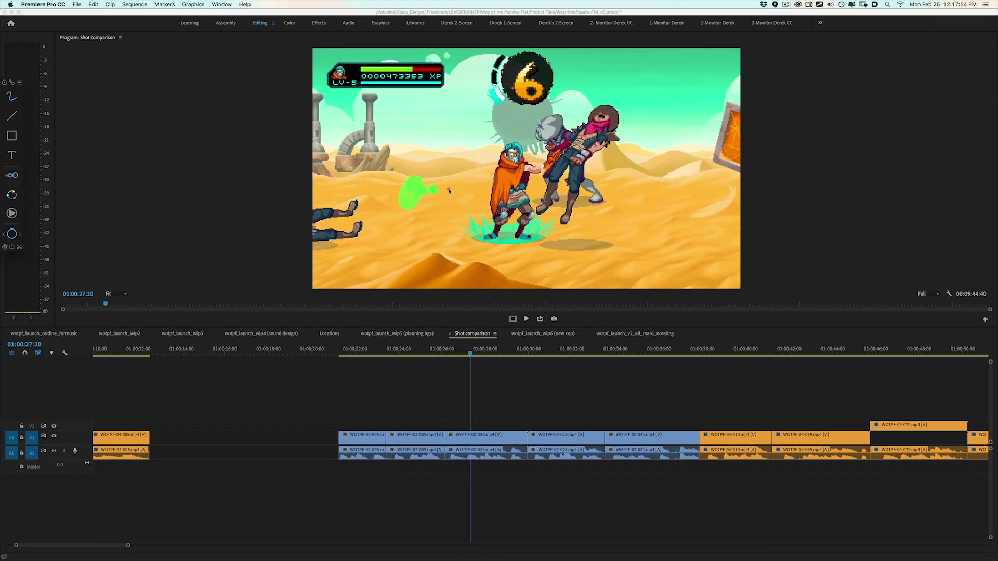
pyautogui.hotkey('ctrl', 'shift', 'a')
# Step: Scrub to 01:00:30:14 and circle the overlapping enemies on the hero's left
pyautogui.moveTo(546, 349)
pyautogui.mouseDown()
pyautogui.moveTo(555, 349)
pyautogui.moveTo(531, 343)
pyautogui.mouseUp()
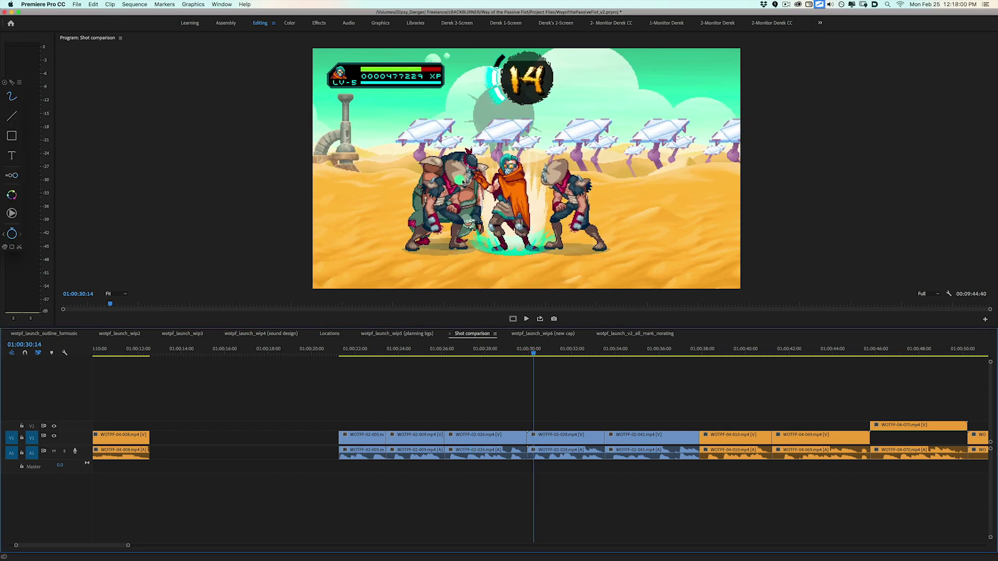
pyautogui.moveTo(462, 157)
pyautogui.mouseDown()
pyautogui.moveTo(420, 176)
pyautogui.moveTo(442, 156)
pyautogui.mouseUp()
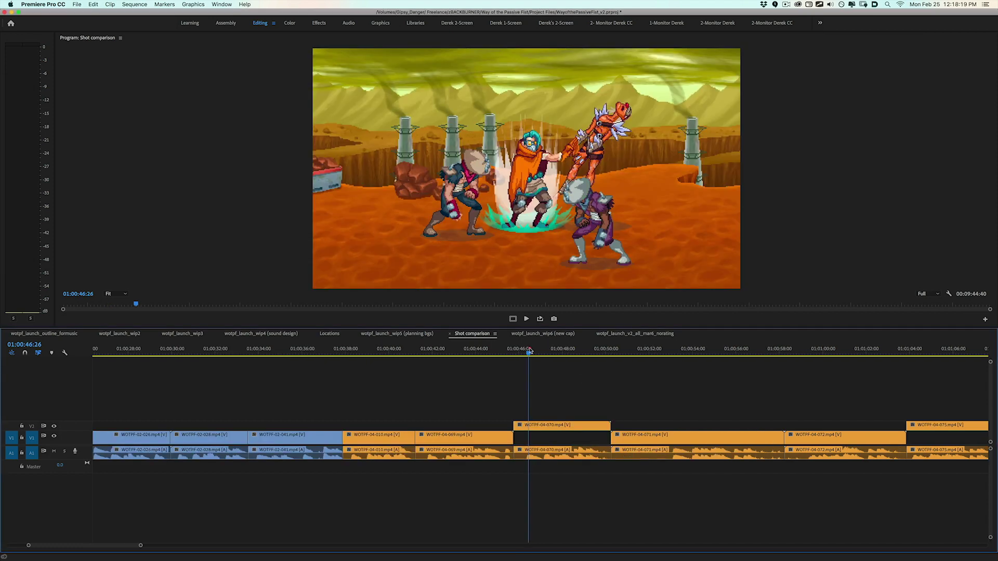
# Step: Move to the raised clip at 01:00:46:50 and draw lines connecting the three enemies around the hero
pyautogui.moveTo(526, 349)
pyautogui.mouseDown()
pyautogui.moveTo(551, 349)
pyautogui.moveTo(537, 349)
pyautogui.mouseUp()
pyautogui.hotkey('alt', 'Tab')
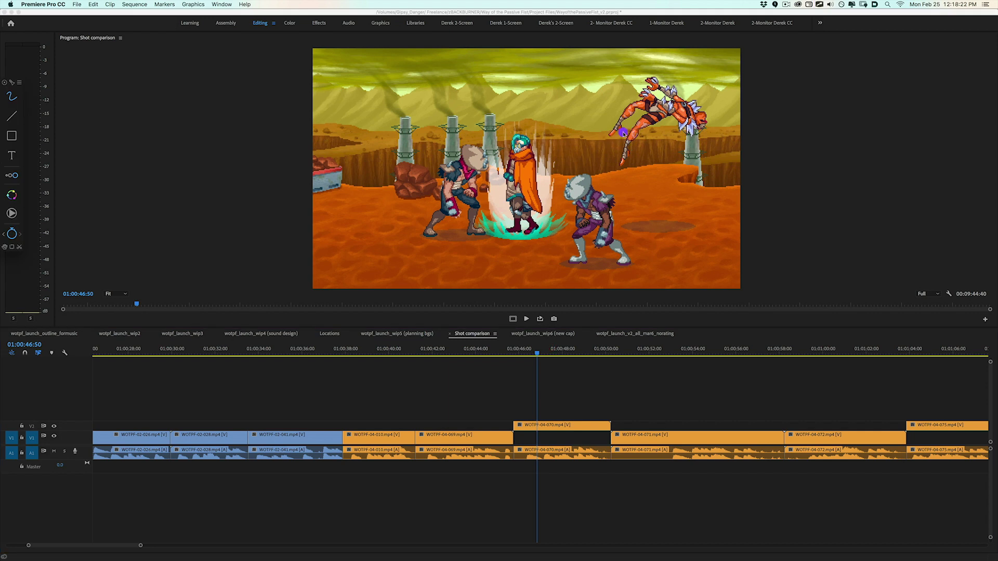
pyautogui.moveTo(624, 134)
pyautogui.mouseDown()
pyautogui.moveTo(546, 139)
pyautogui.moveTo(436, 182)
pyautogui.mouseUp()
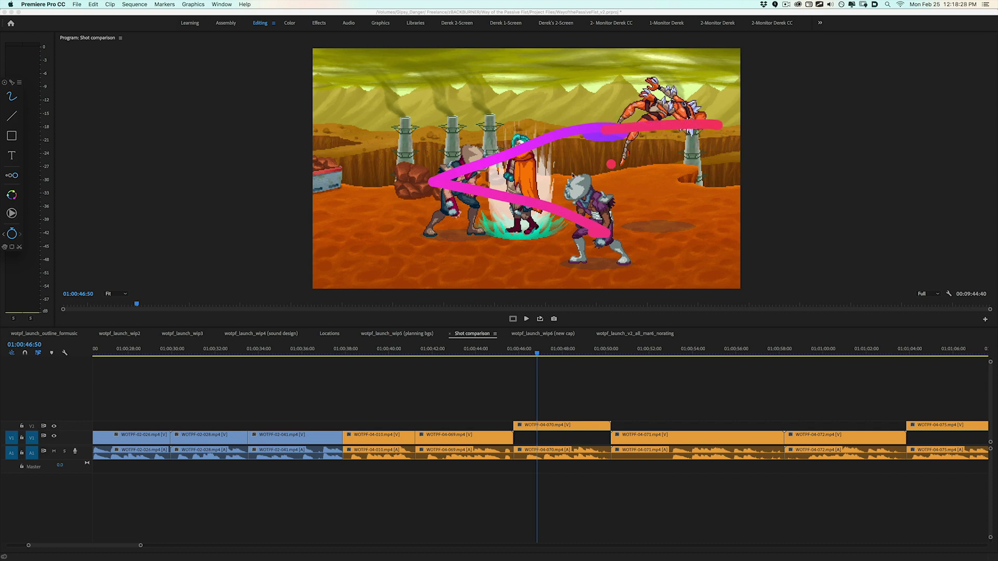
pyautogui.moveTo(549, 264); pyautogui.dragTo(643, 265)
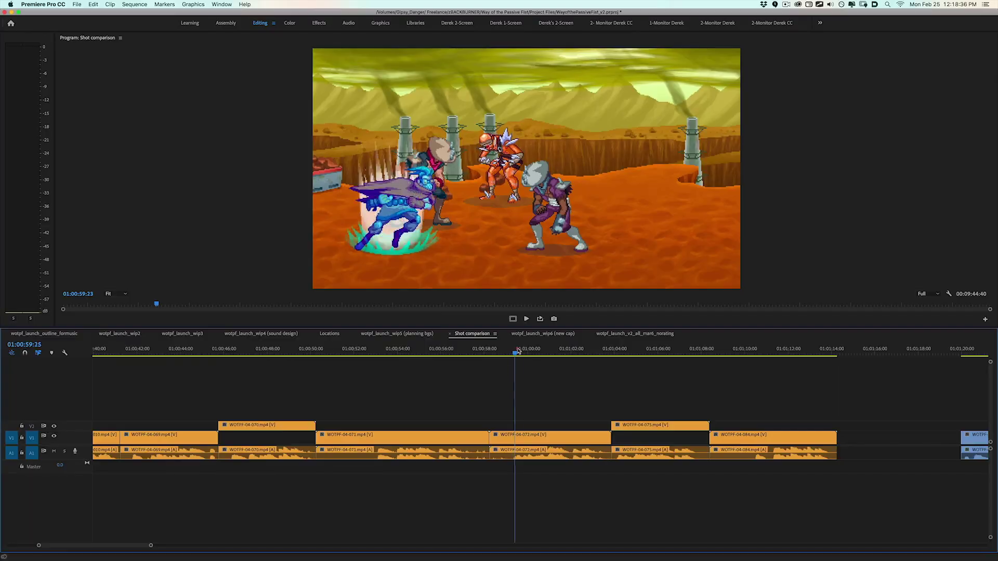
# Step: At 01:00:59:07, circle the enemy group and its nearest enemy, scribble over the empty side of the frame, and clear the annotations
pyautogui.moveTo(513, 355)
pyautogui.mouseDown()
pyautogui.moveTo(534, 355)
pyautogui.moveTo(503, 355)
pyautogui.moveTo(565, 353)
pyautogui.moveTo(509, 356)
pyautogui.mouseUp()
pyautogui.hotkey('ctrl', 'Tab')
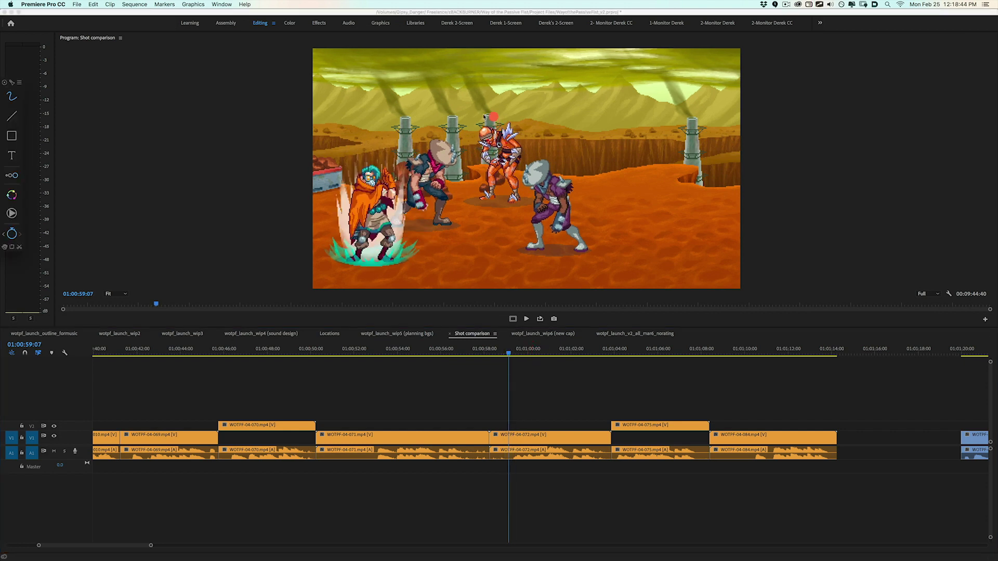
pyautogui.moveTo(493, 116)
pyautogui.mouseDown()
pyautogui.moveTo(408, 197)
pyautogui.moveTo(567, 264)
pyautogui.moveTo(541, 143)
pyautogui.moveTo(449, 109)
pyautogui.mouseUp()
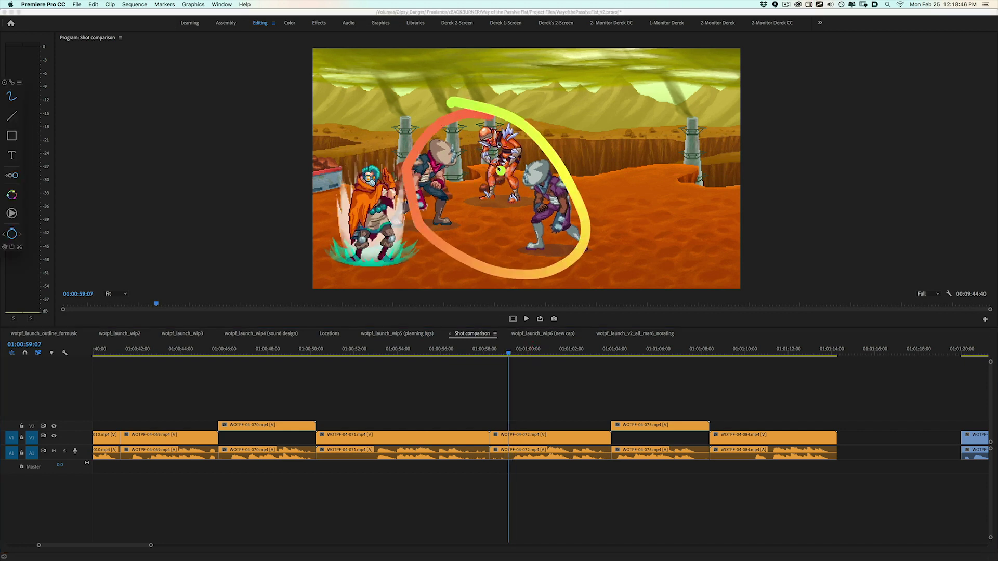
pyautogui.moveTo(427, 145); pyautogui.dragTo(479, 164)
pyautogui.moveTo(580, 78)
pyautogui.mouseDown()
pyautogui.moveTo(589, 136)
pyautogui.moveTo(666, 188)
pyautogui.moveTo(663, 234)
pyautogui.moveTo(631, 269)
pyautogui.mouseUp()
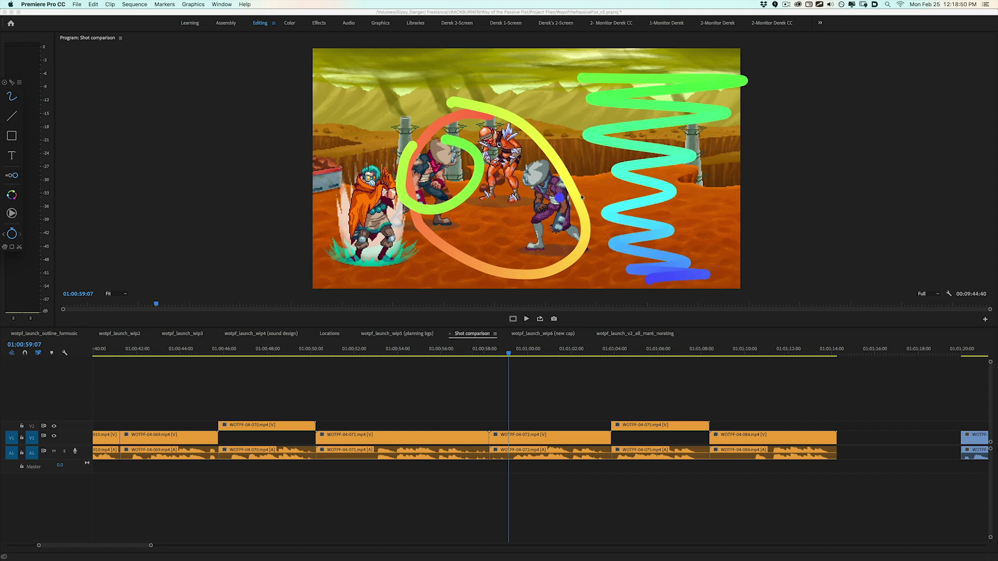
pyautogui.press('Escape')
# Step: Scrub to 01:01:01:13, trace an arc across the chimneys to the hero's new position, and clear the annotation
pyautogui.moveTo(503, 353); pyautogui.dragTo(554, 342)
pyautogui.hotkey('ctrl', 'a')
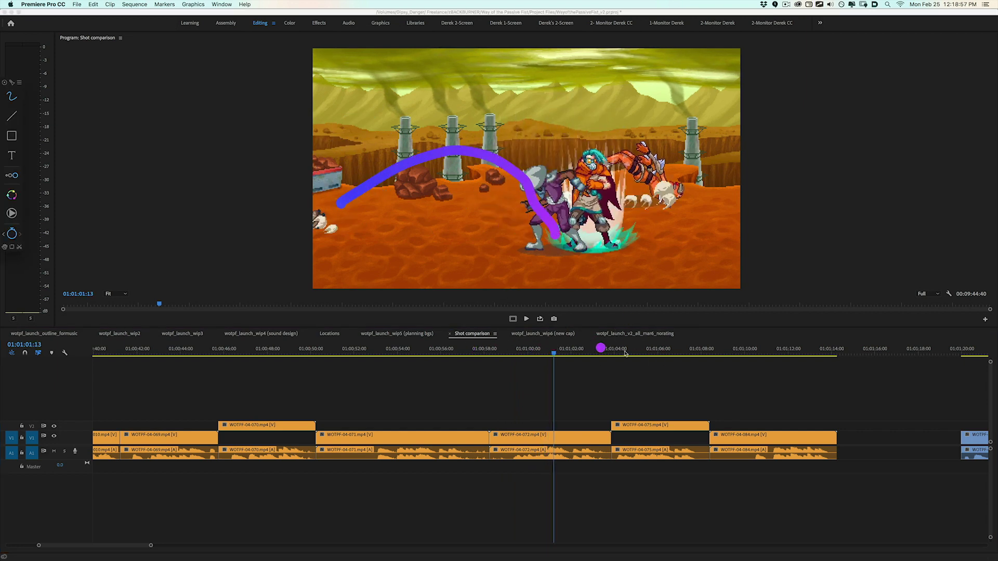
pyautogui.press('Escape')
# Step: Scrub to the raised clip at 01:01:04:07, circle each of the three enemies, and draw a stroke across the frame
pyautogui.moveTo(606, 353)
pyautogui.mouseDown()
pyautogui.moveTo(630, 352)
pyautogui.moveTo(618, 351)
pyautogui.mouseUp()
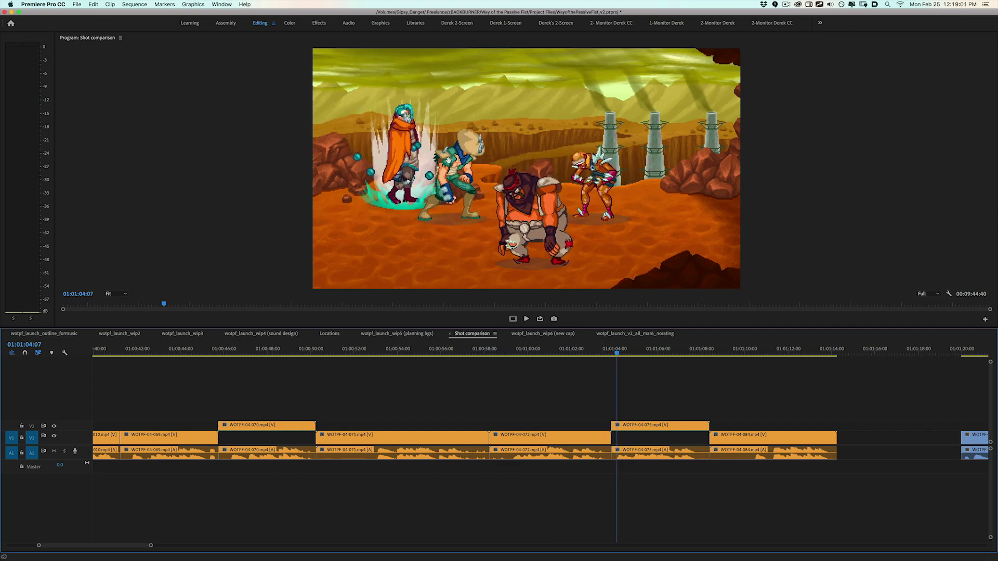
pyautogui.hotkey('alt', 'Tab')
pyautogui.moveTo(404, 154); pyautogui.dragTo(447, 131)
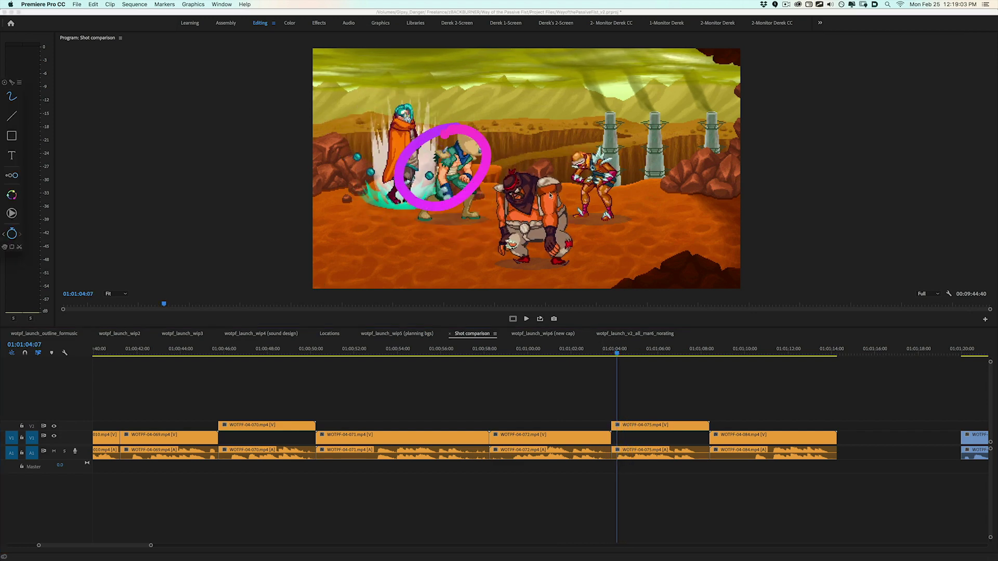
pyautogui.moveTo(513, 184); pyautogui.dragTo(549, 180)
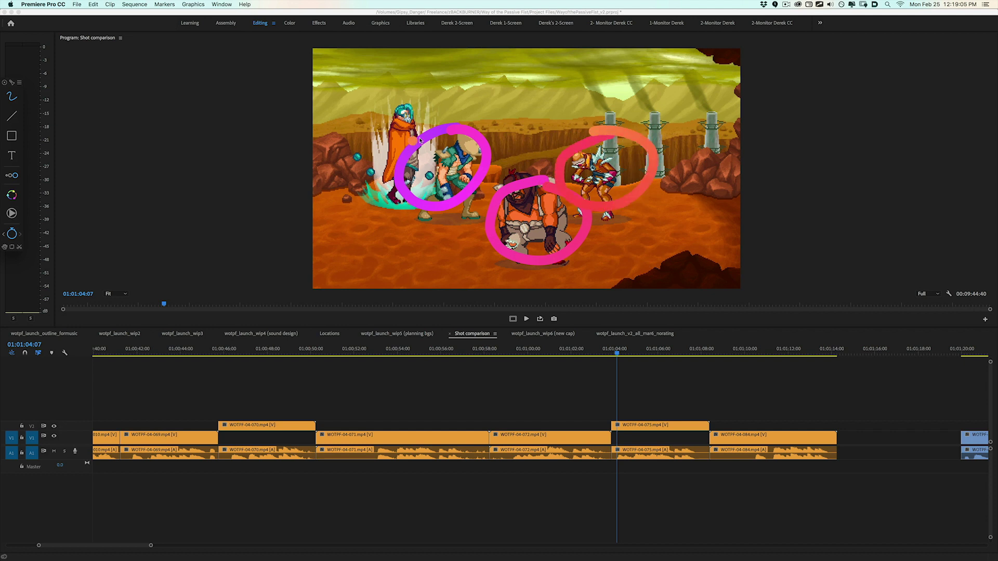
pyautogui.moveTo(369, 115)
pyautogui.mouseDown()
pyautogui.moveTo(540, 231)
pyautogui.moveTo(737, 139)
pyautogui.mouseUp()
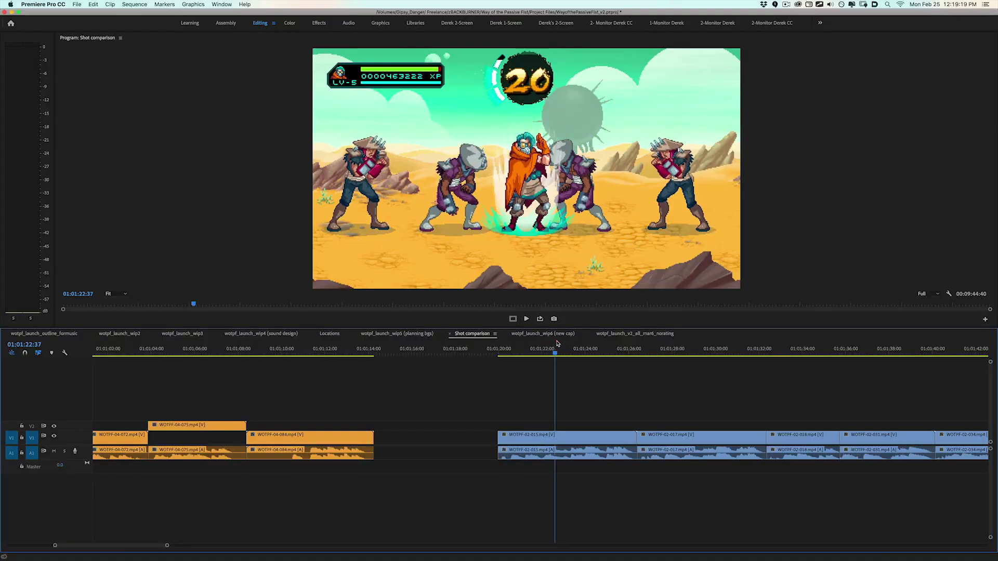
# Step: At 01:01:24:20, circle the downed enemy, draw shockwave arcs and the thrown enemies' trajectories on both sides, and clear the annotations
pyautogui.moveTo(557, 342); pyautogui.dragTo(593, 339)
pyautogui.moveTo(585, 194); pyautogui.dragTo(712, 243)
pyautogui.moveTo(733, 162); pyautogui.dragTo(689, 270)
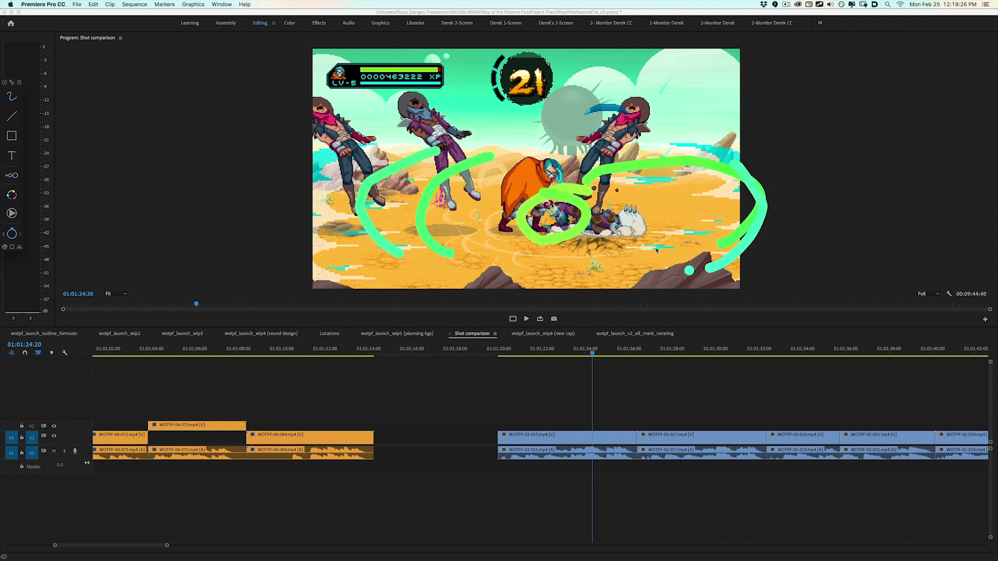
pyautogui.moveTo(584, 179); pyautogui.dragTo(660, 102)
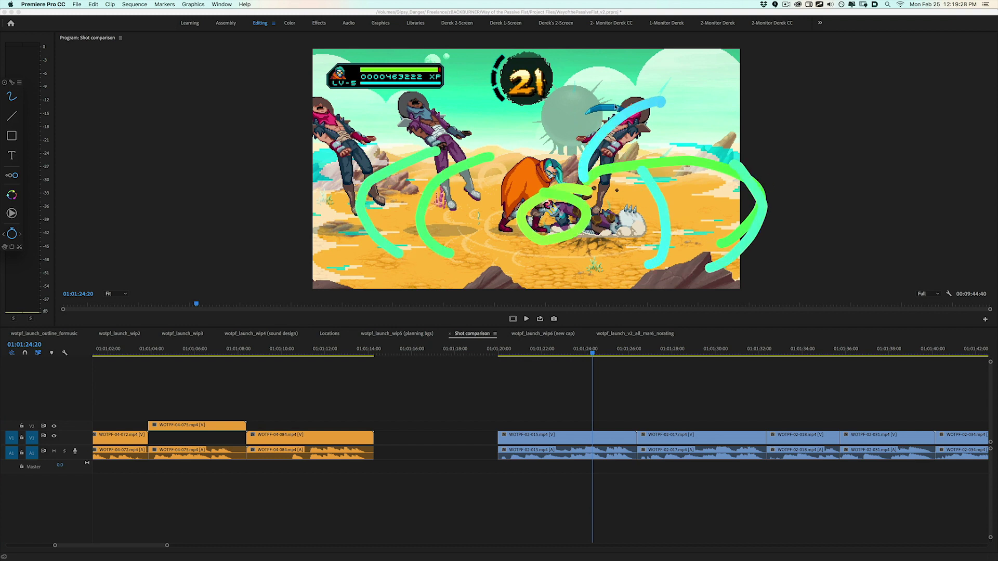
pyautogui.moveTo(490, 166); pyautogui.dragTo(425, 102)
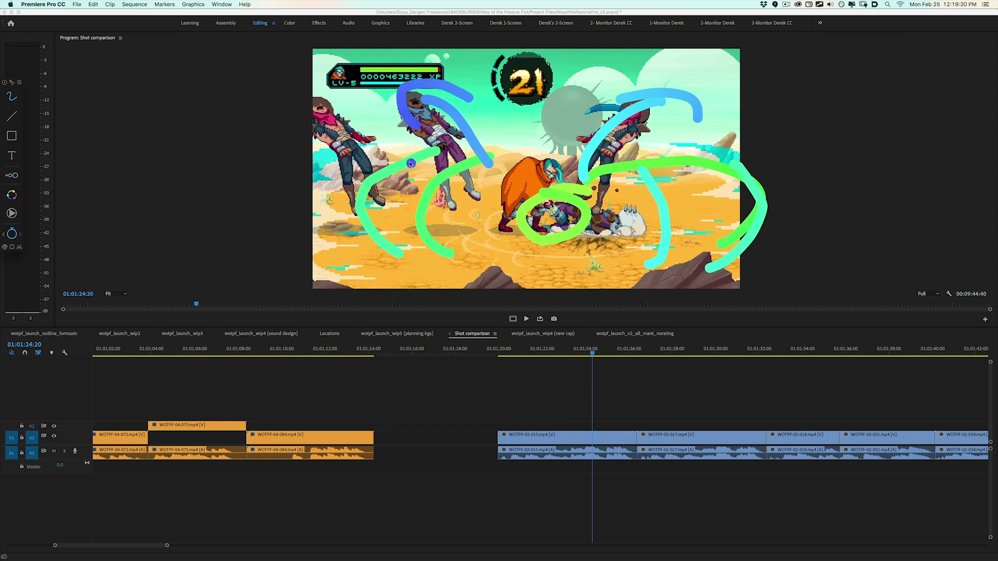
pyautogui.press('Escape')
# Step: Scrub to 01:01:30:27, draw the trajectories of the two enemies thrown behind the hero, and clear the annotations
pyautogui.moveTo(591, 354); pyautogui.dragTo(634, 348)
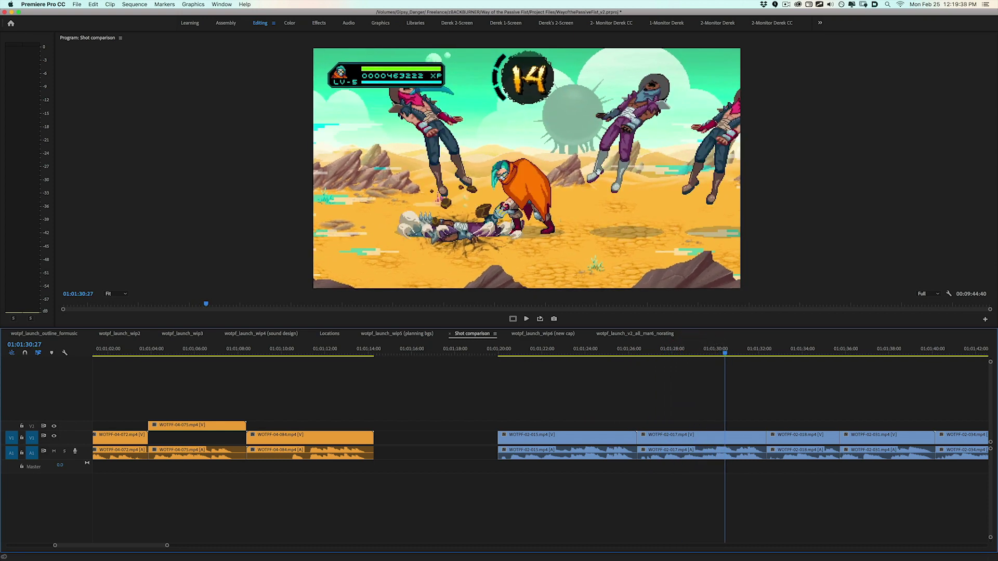
pyautogui.hotkey('ctrl', 'a')
pyautogui.moveTo(586, 178); pyautogui.dragTo(650, 99)
pyautogui.moveTo(693, 189); pyautogui.dragTo(782, 108)
pyautogui.press('Escape')
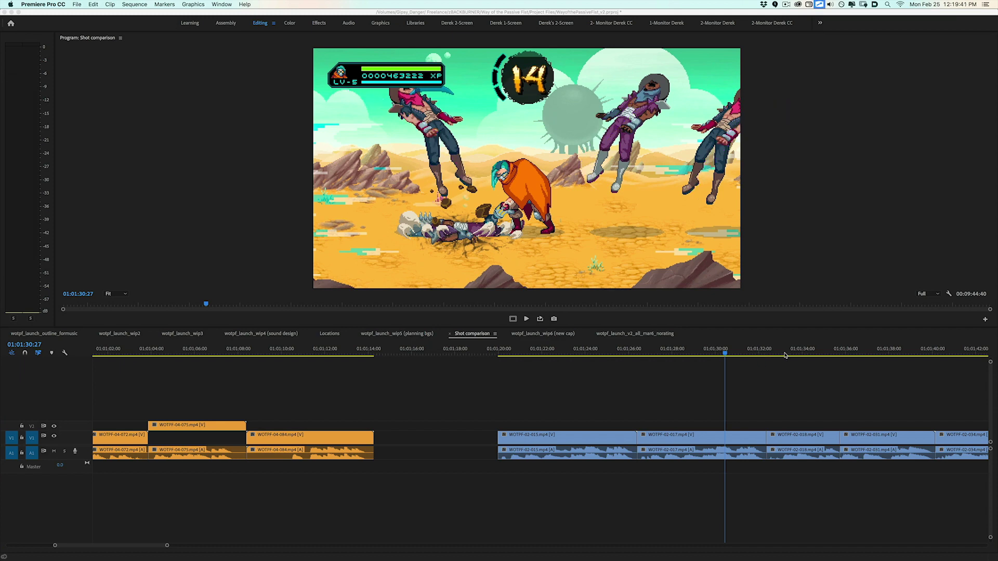
# Step: Scrub through the third clip group from the cave fight at 01:01:33:34 to the ground slam at 01:01:39:11
pyautogui.press('=')
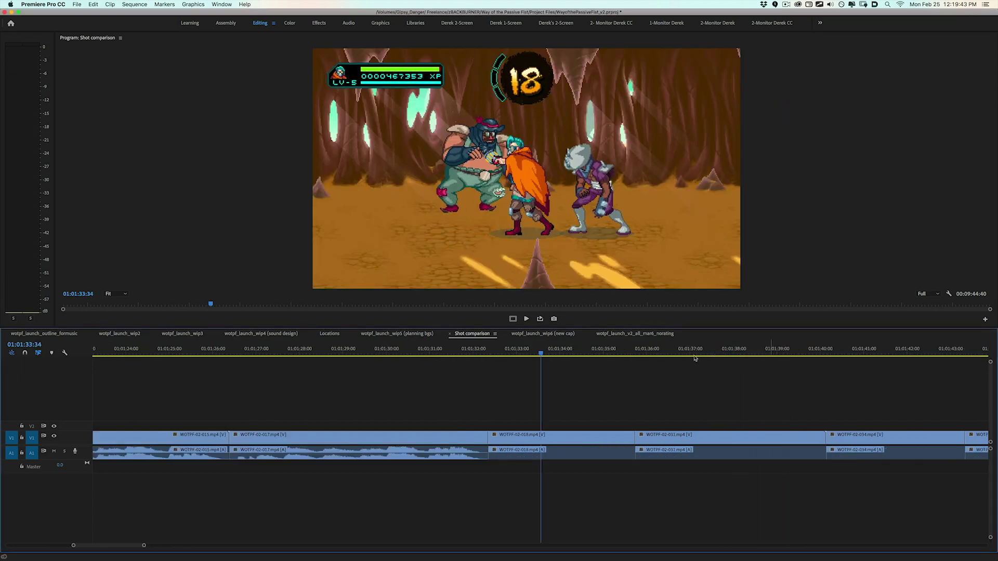
pyautogui.press('-')
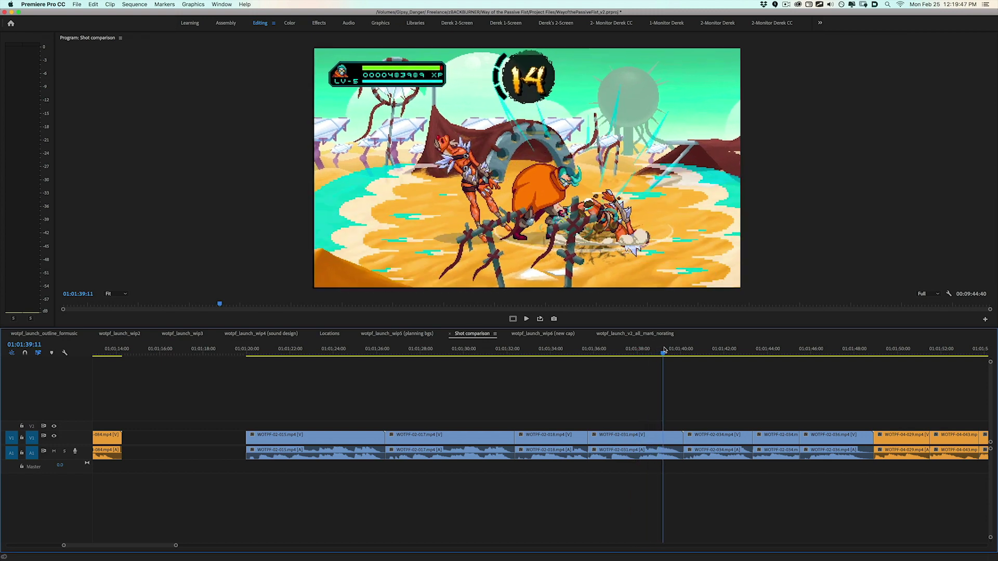
pyautogui.press('space')
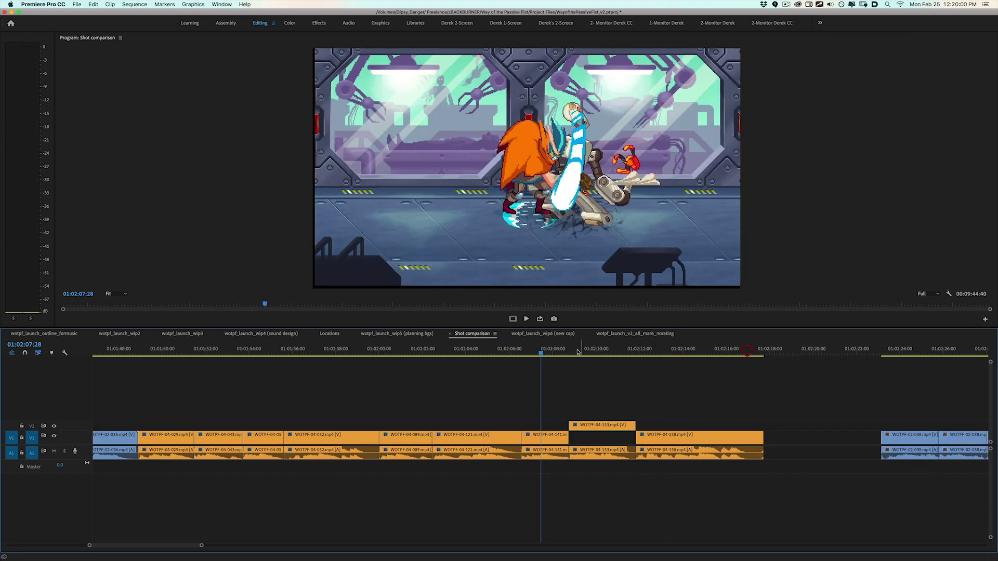
# Step: Move to the raised clip at 01:02:09:24, circle the green brute, the robot and the pink plant enemy, and clear the annotations
pyautogui.moveTo(575, 350); pyautogui.dragTo(583, 349)
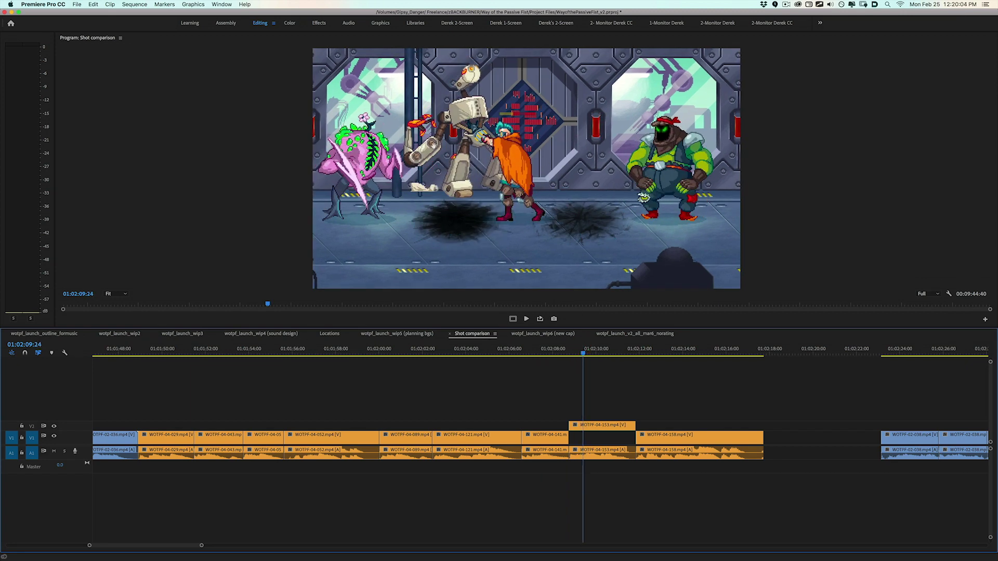
pyautogui.hotkey('ctrl', 'Tab')
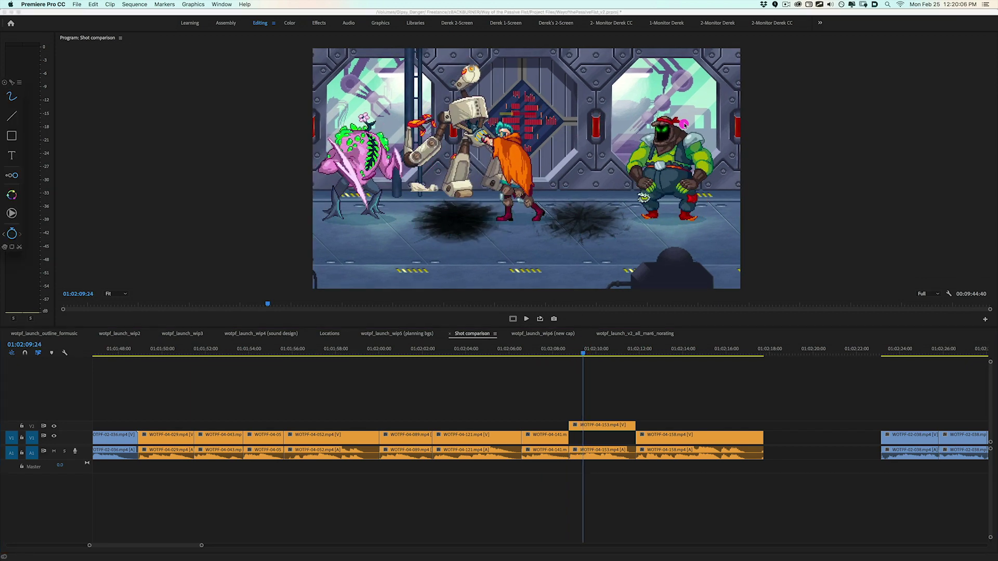
pyautogui.moveTo(611, 167); pyautogui.dragTo(641, 117)
pyautogui.moveTo(461, 78); pyautogui.dragTo(505, 133)
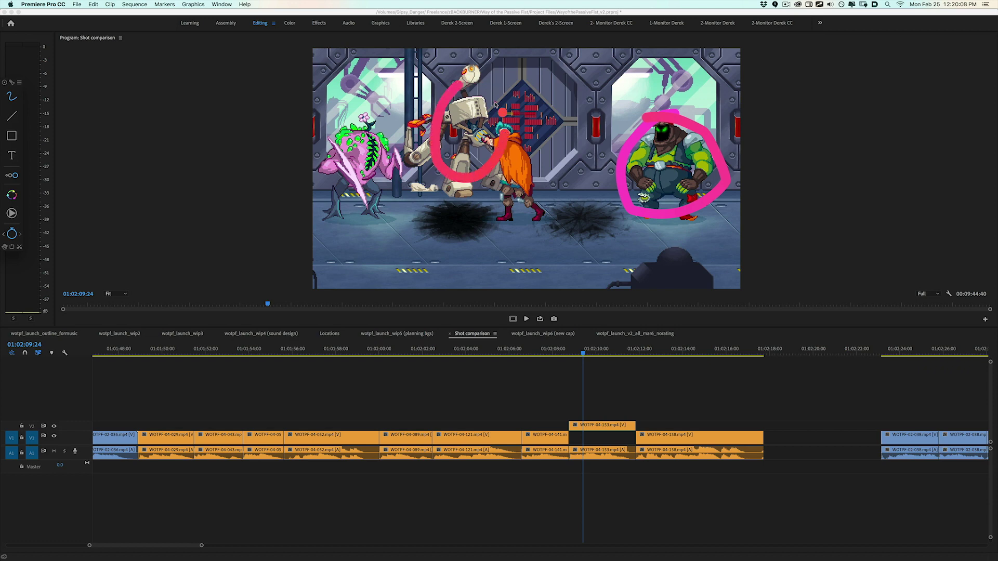
pyautogui.moveTo(340, 129); pyautogui.dragTo(333, 130)
pyautogui.hotkey('ctrl', 'Tab')
# Step: Scrub to the slam at 01:02:09:47, draw arcs over the enemies thrown to each side, and clear the annotations
pyautogui.moveTo(579, 354); pyautogui.dragTo(589, 355)
pyautogui.moveTo(434, 213); pyautogui.dragTo(274, 133)
pyautogui.moveTo(674, 163); pyautogui.dragTo(773, 119)
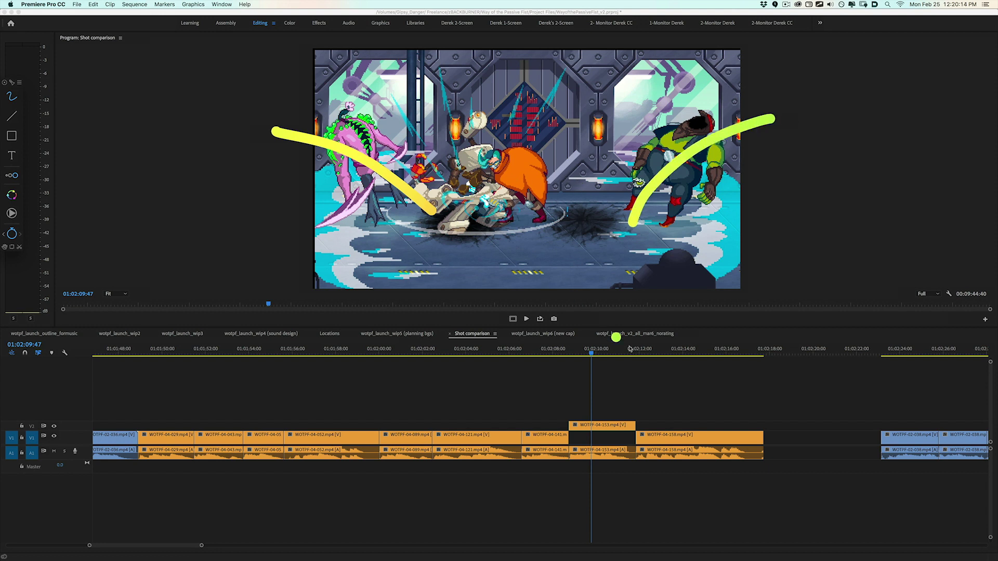
pyautogui.press('Escape')
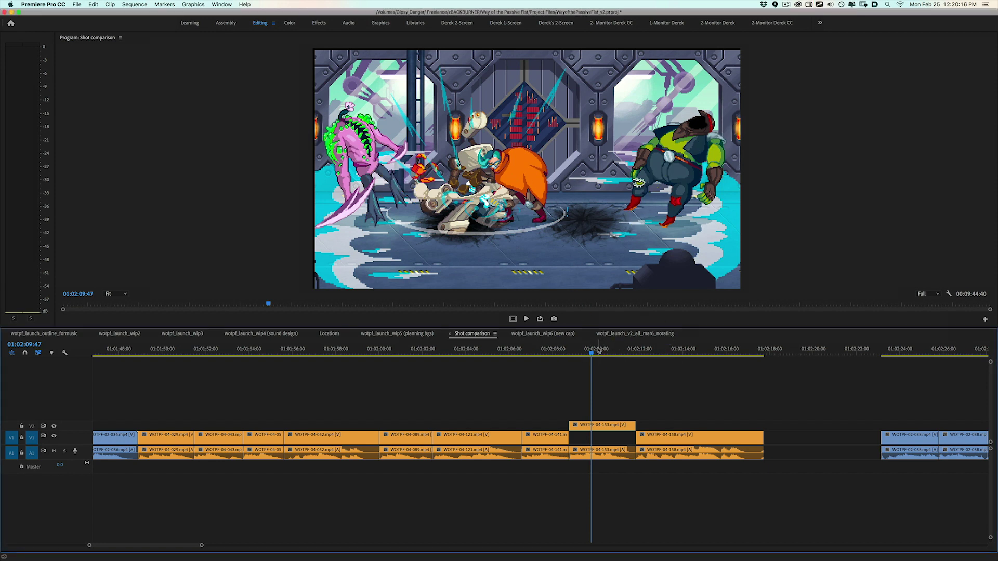
# Step: Scrub past the slam in the raised clip and move on to the Tanner boss fight at 01:02:24:32
pyautogui.moveTo(600, 351); pyautogui.dragTo(616, 351)
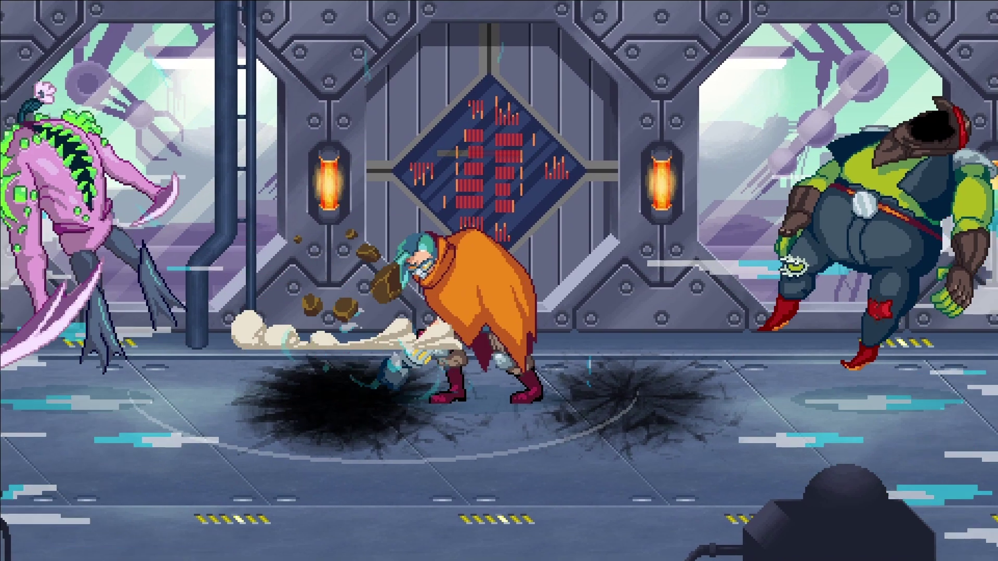
pyautogui.click(552, 357)
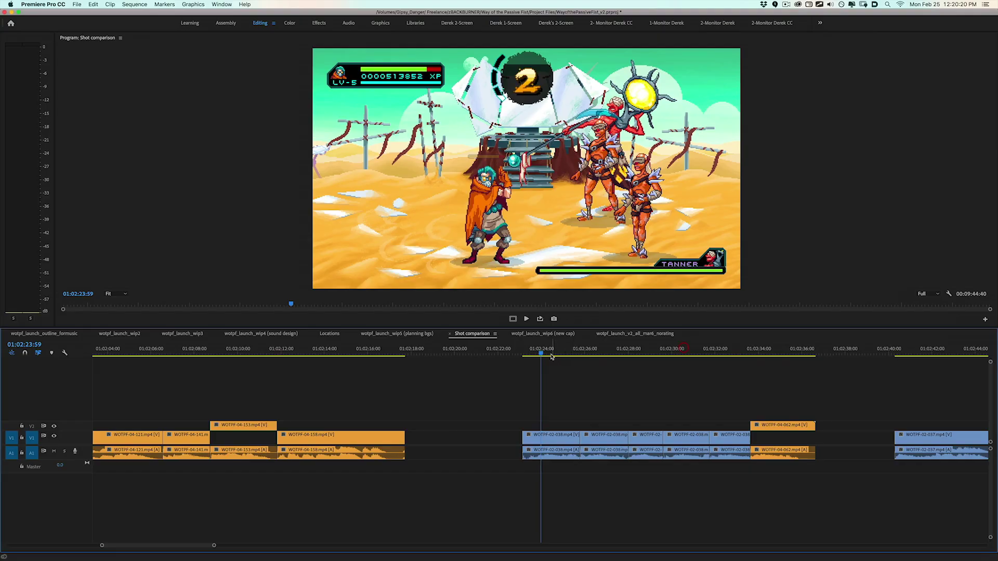
pyautogui.moveTo(552, 357); pyautogui.dragTo(559, 351)
pyautogui.moveTo(563, 351)
pyautogui.mouseDown()
pyautogui.moveTo(535, 352)
pyautogui.moveTo(554, 352)
pyautogui.mouseUp()
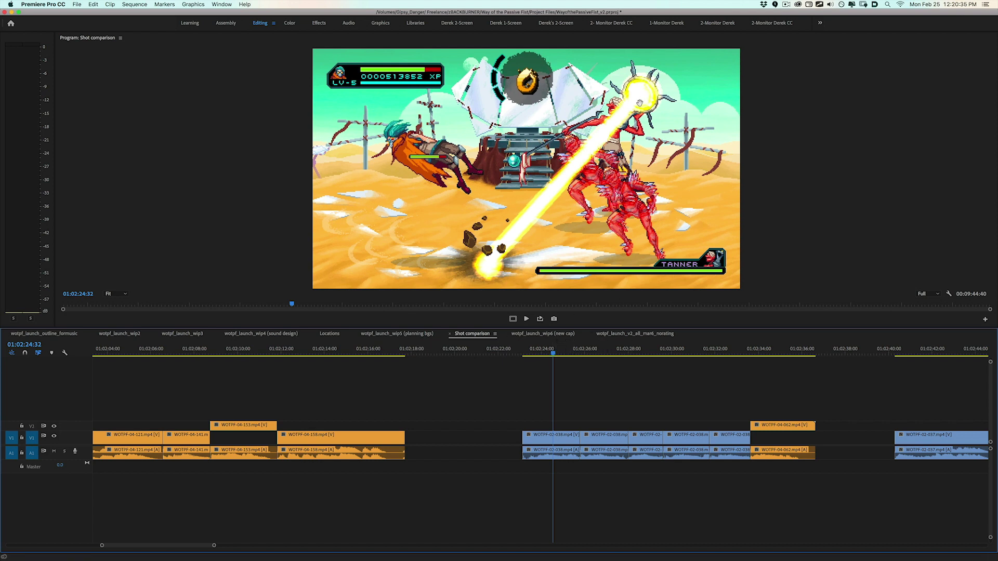
# Step: Trace the path of the boss's beam down to the ground and clear the annotation
pyautogui.hotkey('alt', 'Tab')
pyautogui.moveTo(661, 86)
pyautogui.mouseDown()
pyautogui.moveTo(497, 277)
pyautogui.moveTo(472, 286)
pyautogui.moveTo(615, 261)
pyautogui.mouseUp()
pyautogui.click(555, 291)
pyautogui.hotkey('ctrl', 'shift', 'a')
pyautogui.press('space')
# Step: At 01:02:27:01, draw an arrow along the beam, circle the boss, zigzag over the remaining area of the frame, and clear the annotations
pyautogui.hotkey('ctrl', 'shift', 'a')
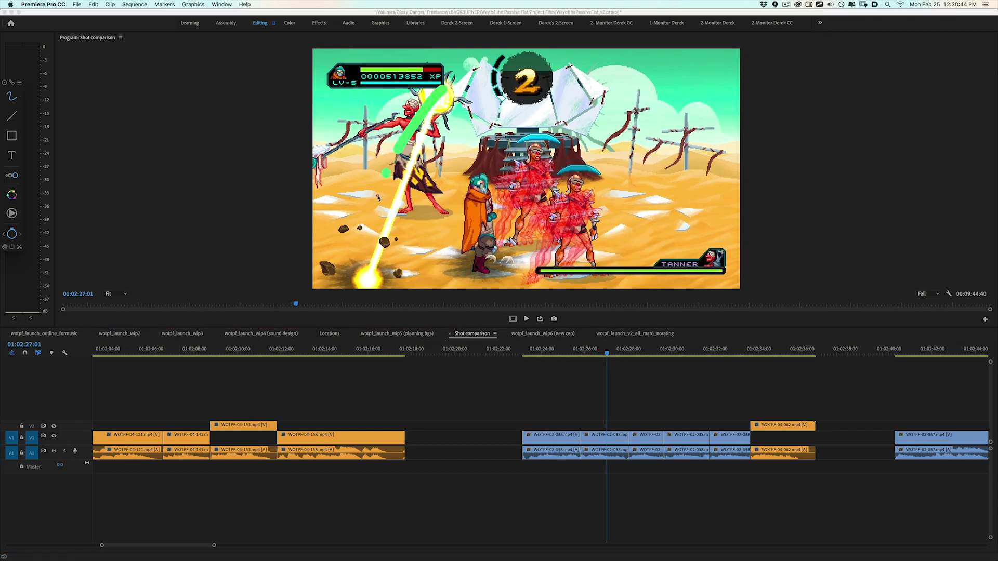
pyautogui.moveTo(492, 79)
pyautogui.mouseDown()
pyautogui.moveTo(686, 167)
pyautogui.moveTo(668, 278)
pyautogui.moveTo(452, 298)
pyautogui.mouseUp()
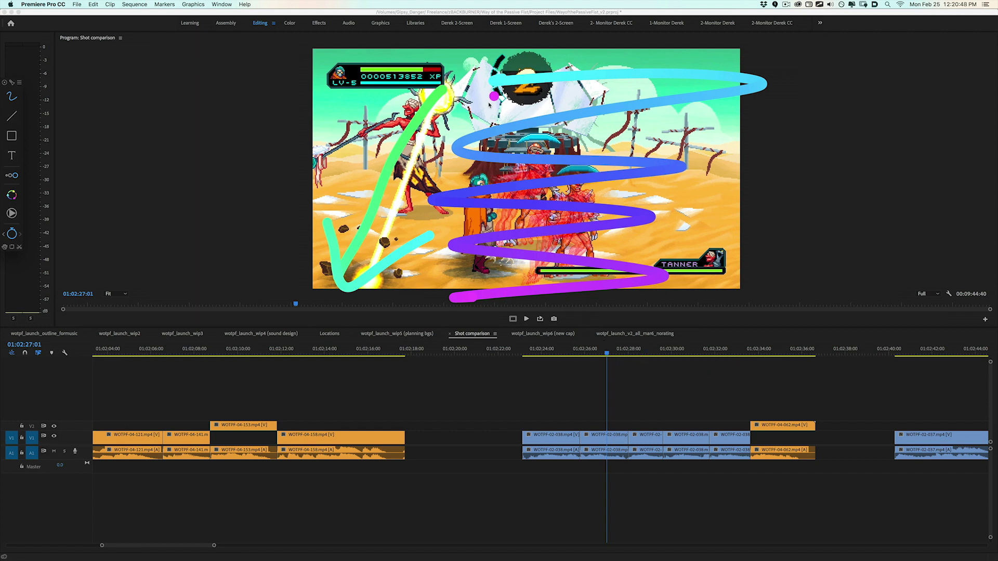
pyautogui.moveTo(442, 96); pyautogui.dragTo(375, 265)
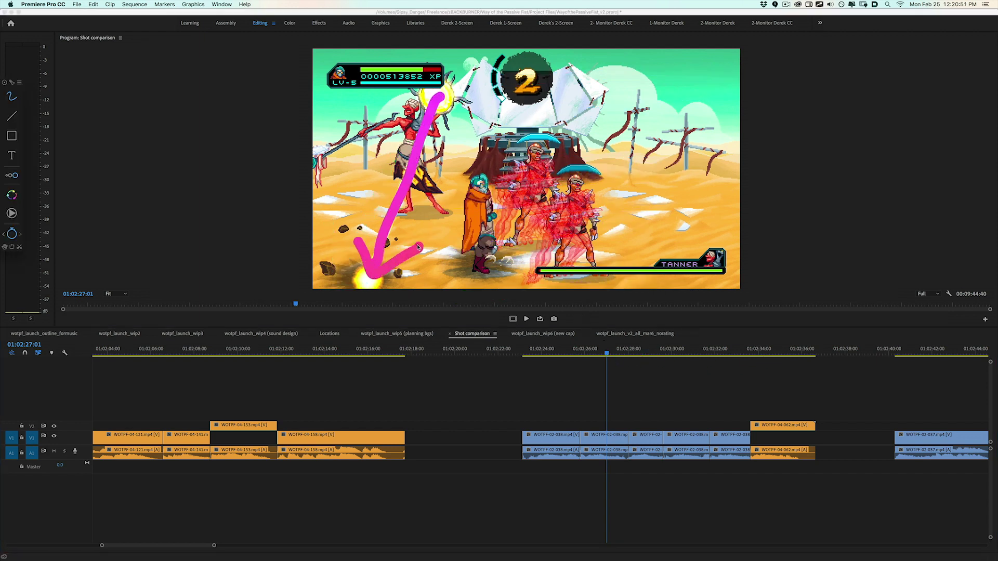
pyautogui.moveTo(402, 81); pyautogui.dragTo(393, 65)
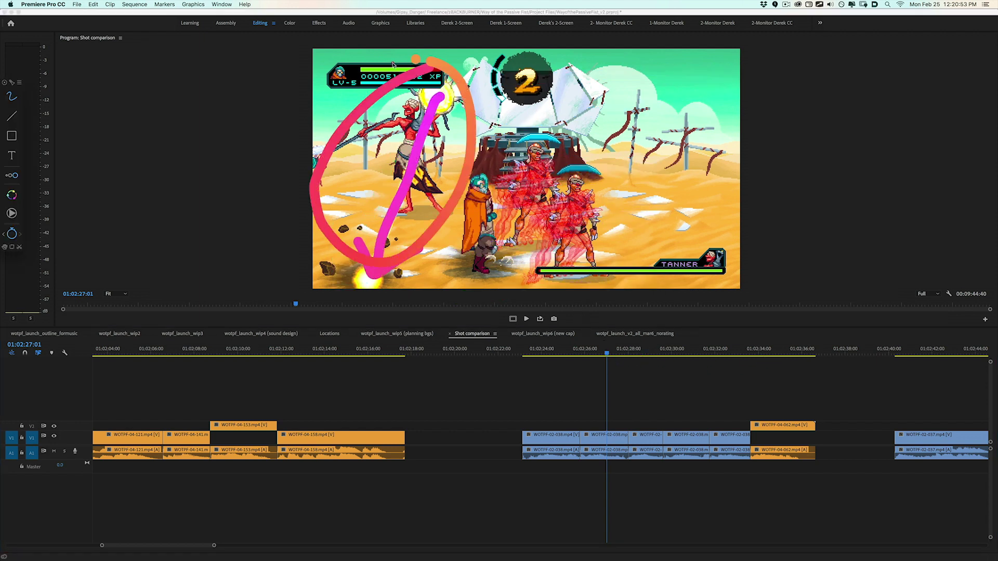
pyautogui.moveTo(570, 89)
pyautogui.mouseDown()
pyautogui.moveTo(530, 226)
pyautogui.moveTo(668, 298)
pyautogui.mouseUp()
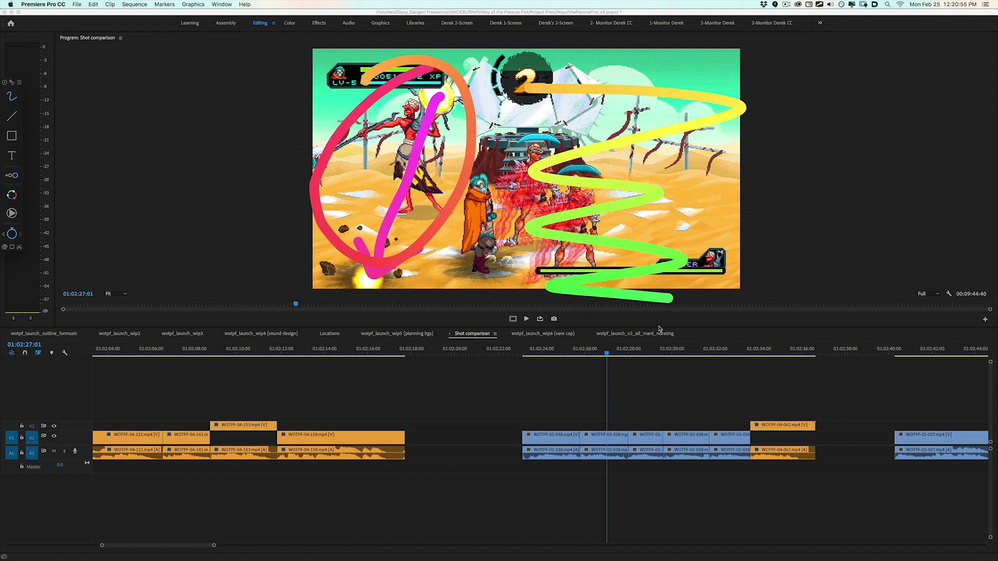
pyautogui.press('Escape')
# Step: Move to 01:02:28:52, draw an arrow along the beam and a stroke over the opposite enemies, and clear the annotations
pyautogui.click(647, 350)
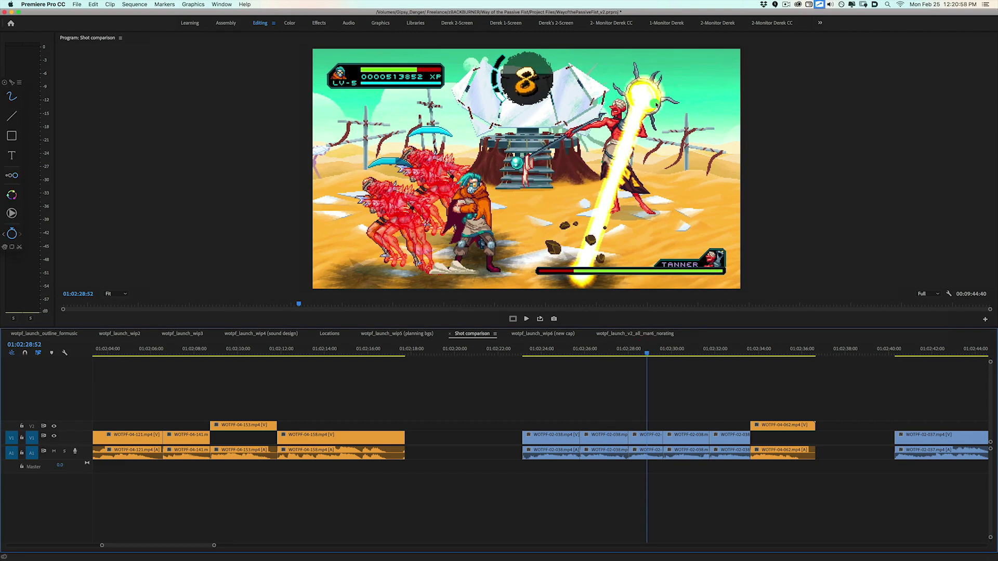
pyautogui.moveTo(659, 75); pyautogui.dragTo(566, 235)
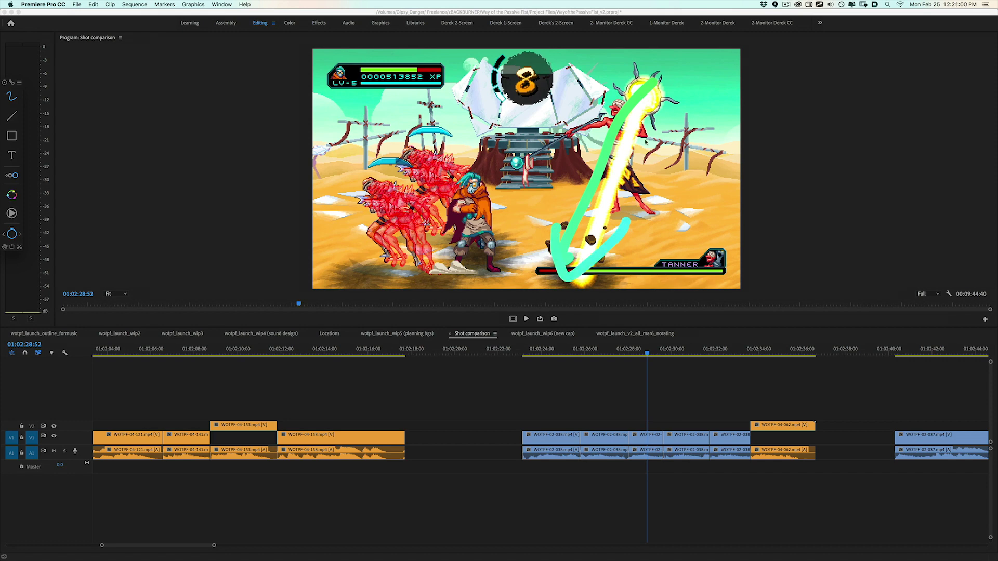
pyautogui.moveTo(384, 91)
pyautogui.mouseDown()
pyautogui.moveTo(516, 91)
pyautogui.moveTo(511, 214)
pyautogui.moveTo(396, 272)
pyautogui.mouseUp()
pyautogui.press('Escape')
# Step: Scrub to the raised clip at 01:02:34:20, draw an arrow along the diagonal beam across the frame, and clear it
pyautogui.moveTo(697, 351); pyautogui.dragTo(770, 352)
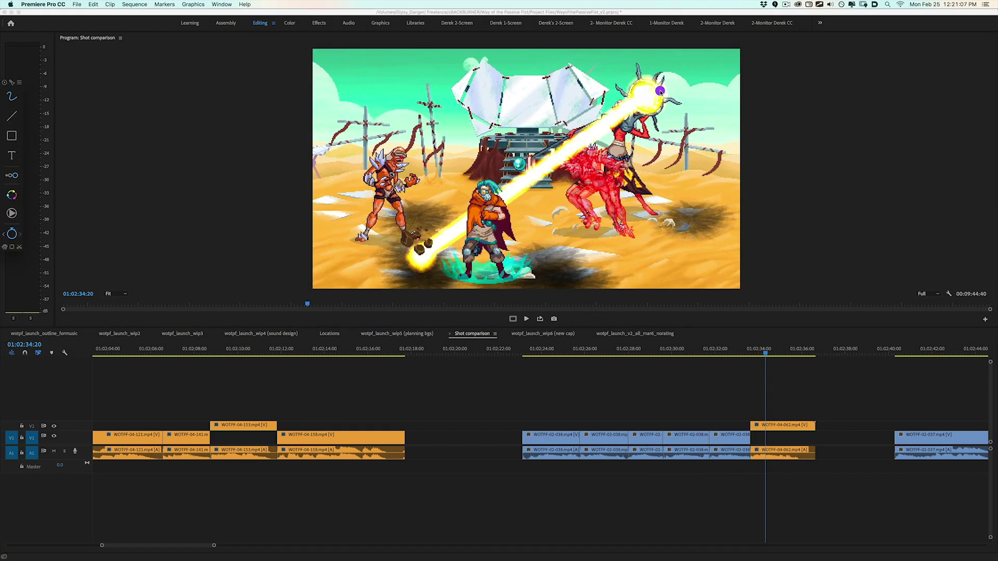
pyautogui.moveTo(639, 99); pyautogui.dragTo(410, 240)
pyautogui.moveTo(402, 197)
pyautogui.mouseDown()
pyautogui.moveTo(360, 263)
pyautogui.moveTo(474, 249)
pyautogui.mouseUp()
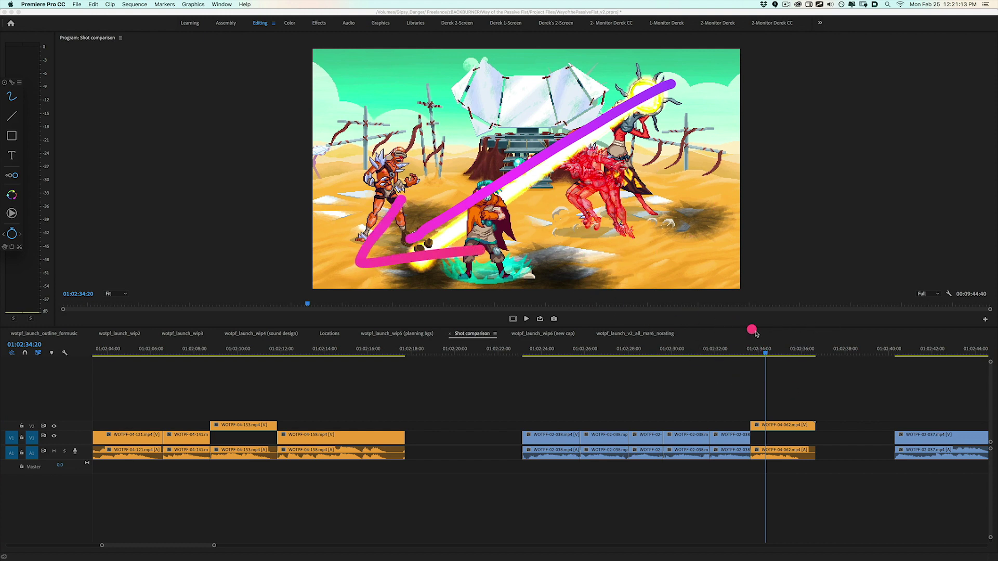
pyautogui.click(785, 353)
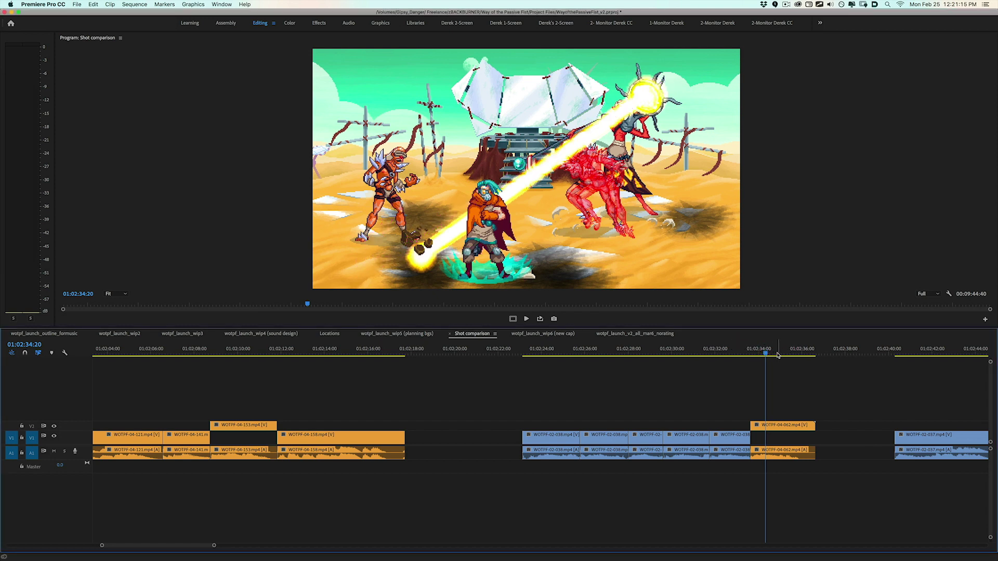
# Step: Move to the next clip group at 01:02:42:17, draw an arrow along the horizontal beam across the frame, and clear it
pyautogui.hscroll(5, 785, 353)
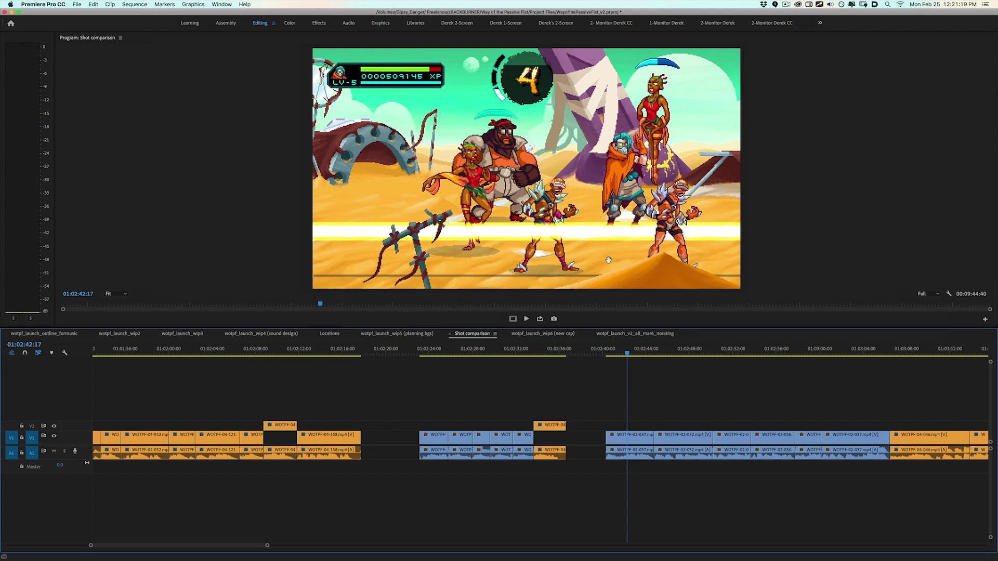
pyautogui.hotkey('ctrl', 'Tab')
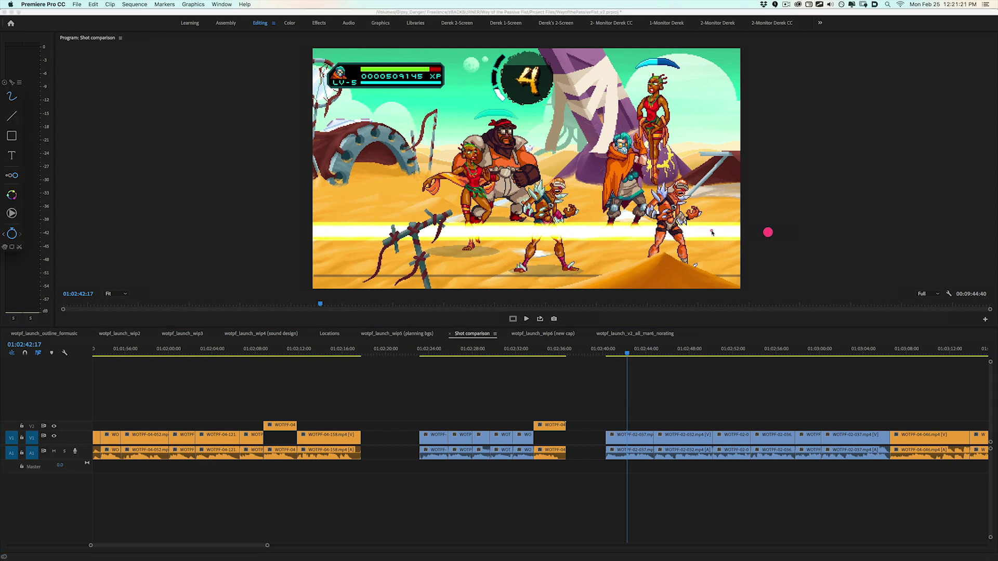
pyautogui.moveTo(788, 233); pyautogui.dragTo(312, 224)
pyautogui.moveTo(398, 188)
pyautogui.mouseDown()
pyautogui.moveTo(241, 243)
pyautogui.moveTo(366, 262)
pyautogui.mouseUp()
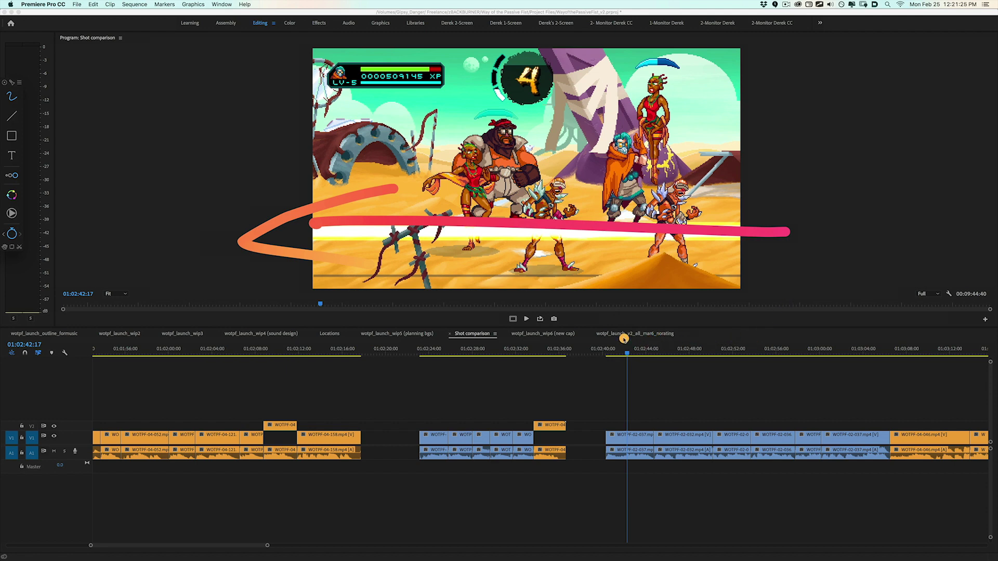
pyautogui.hotkey('ctrl', 'Tab')
# Step: Mark the enemy cluster at 01:02:42:46 and clear it, and draw a vertical stroke beside the hero at 01:02:41:49
pyautogui.moveTo(624, 350); pyautogui.dragTo(633, 352)
pyautogui.hotkey('alt', 'Tab')
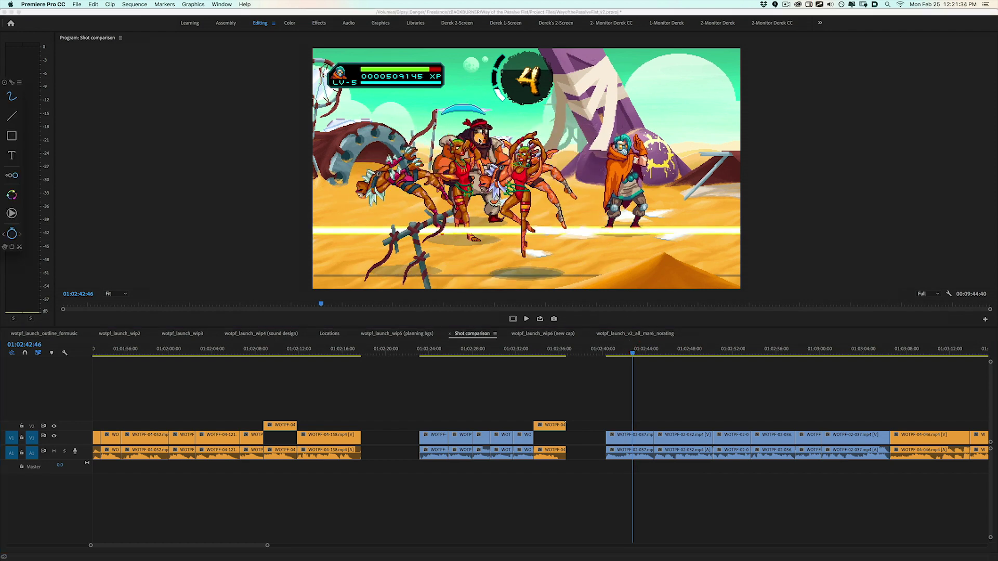
pyautogui.moveTo(498, 151); pyautogui.dragTo(499, 158)
pyautogui.press('Escape')
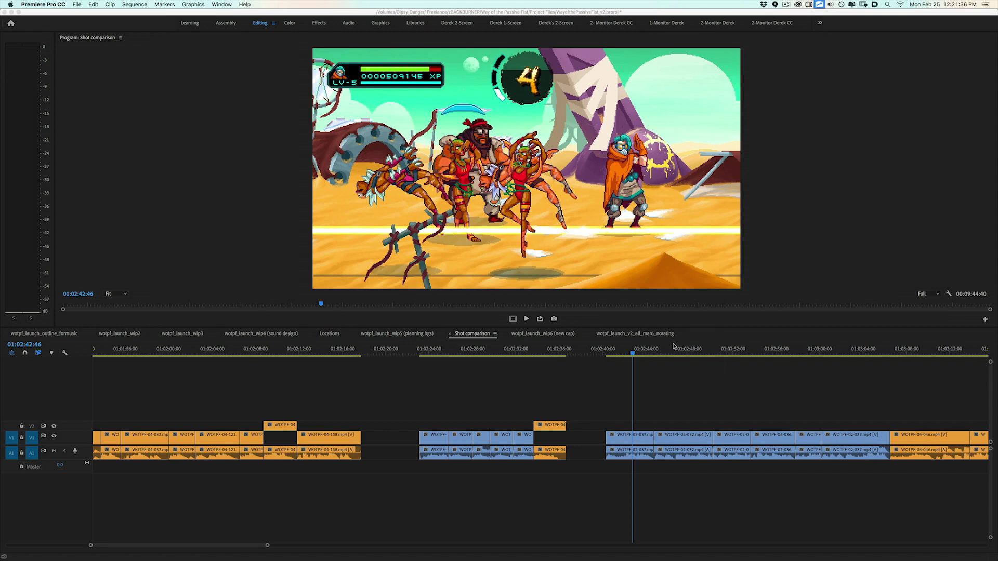
pyautogui.moveTo(616, 353)
pyautogui.mouseDown()
pyautogui.moveTo(605, 353)
pyautogui.moveTo(622, 354)
pyautogui.mouseUp()
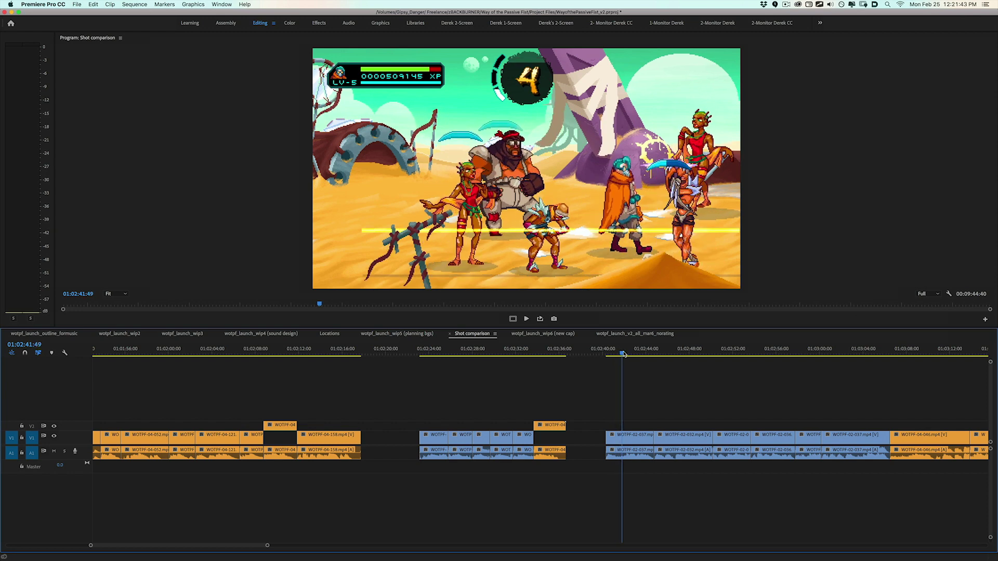
pyautogui.hotkey('ctrl', 'shift', 'a')
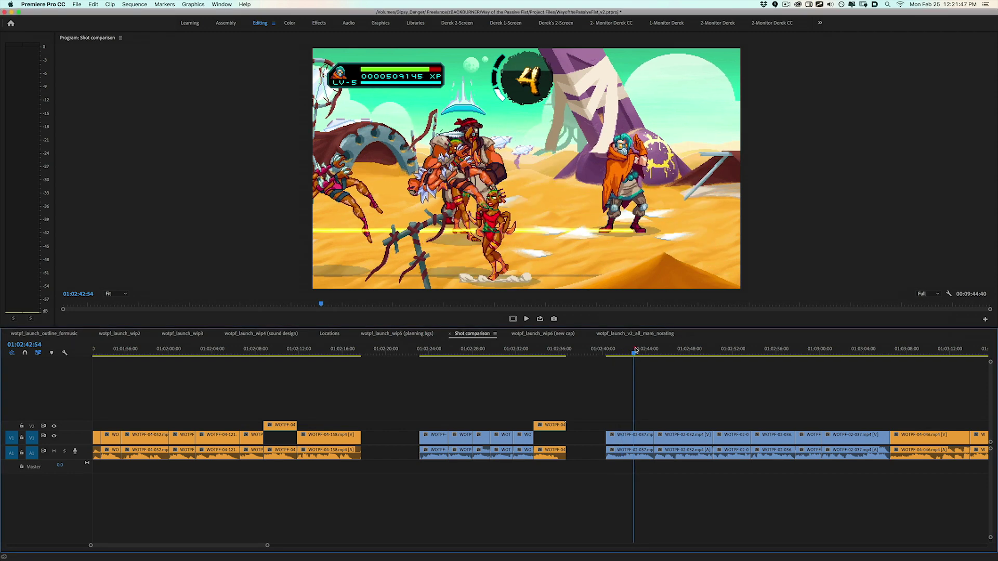
# Step: Scrub and play through the beam fight's alternate takes, past 01:03:04:00, to the raised clip at 01:03:32:13
pyautogui.moveTo(635, 351); pyautogui.dragTo(863, 341)
pyautogui.press('space')
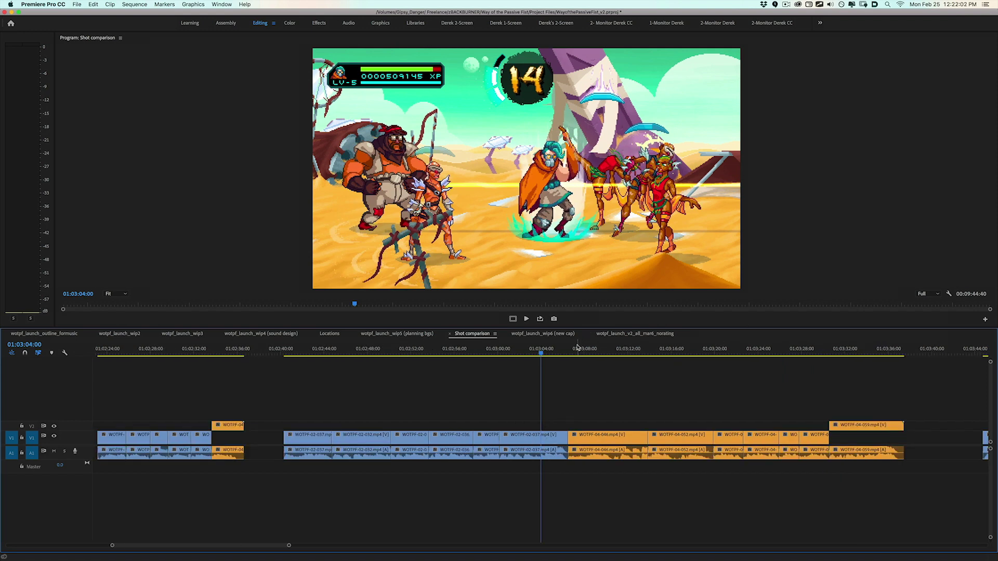
pyautogui.moveTo(574, 350); pyautogui.dragTo(843, 334)
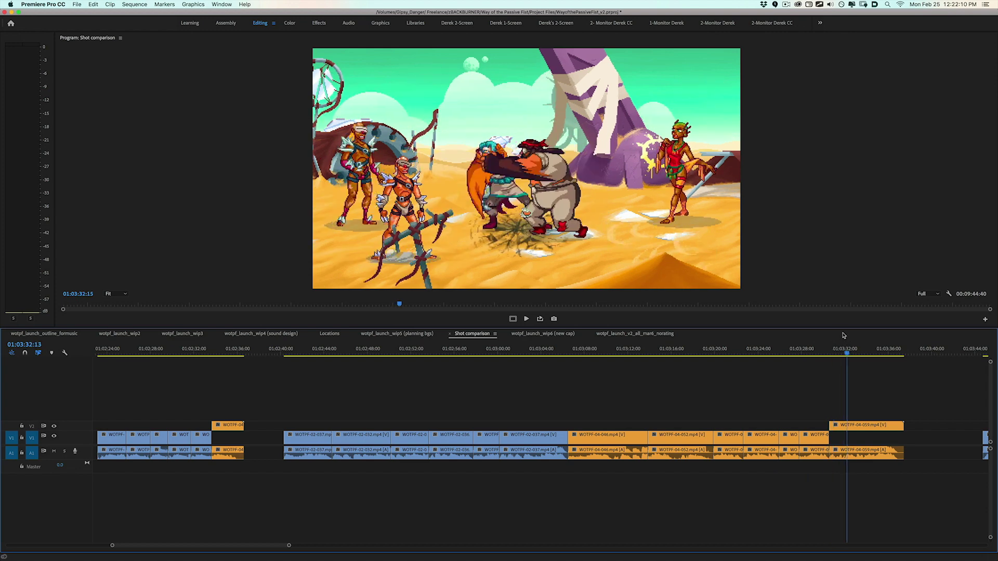
pyautogui.press('=')
# Step: Scrub to the next group's slam at 01:03:54:00, draw arcs over the enemies thrown to each side, and clear the annotations
pyautogui.moveTo(506, 352); pyautogui.dragTo(625, 340)
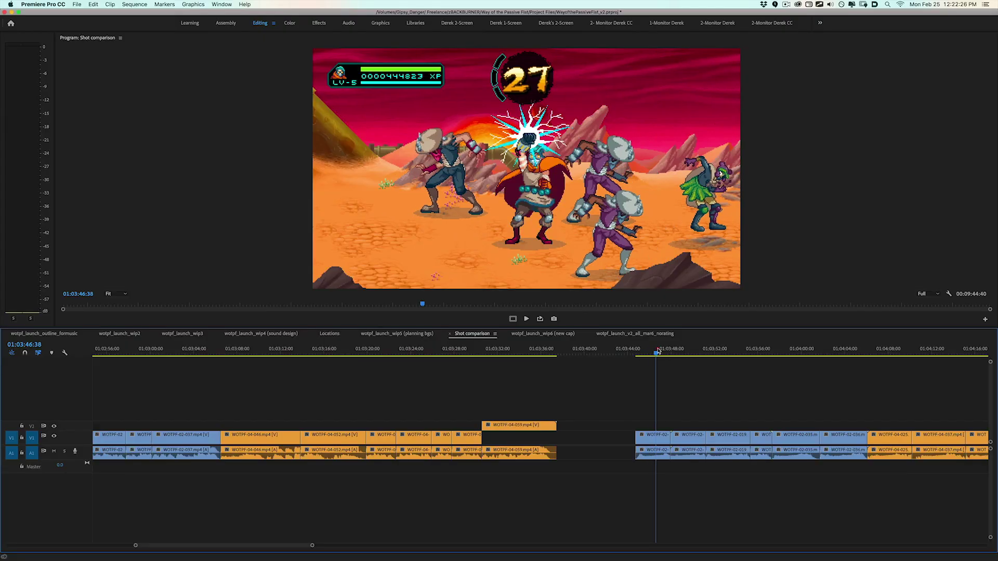
pyautogui.moveTo(662, 347); pyautogui.dragTo(737, 343)
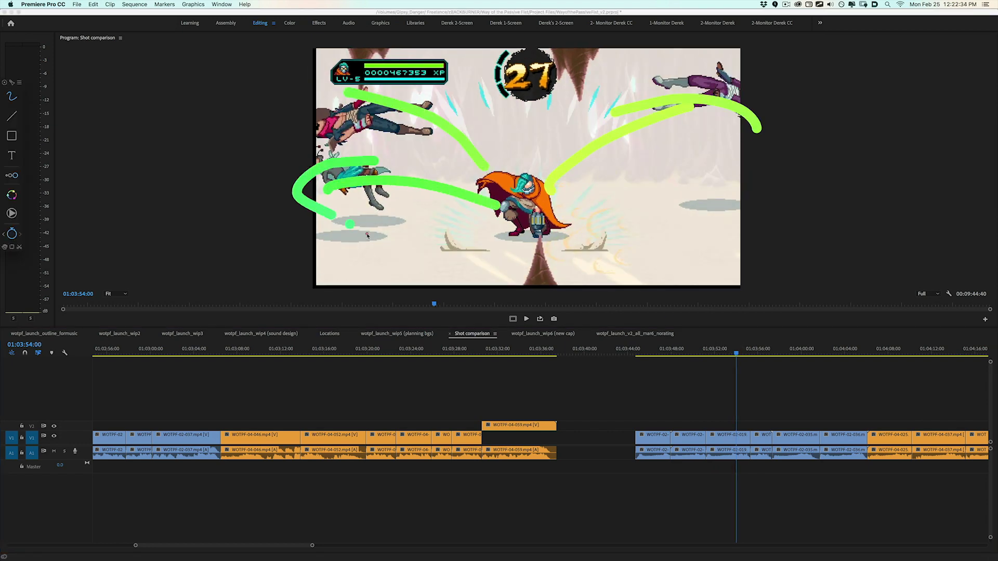
pyautogui.press('Escape')
# Step: Scrub through the remaining blue and orange slam takes up to the cave shot at 01:04:58:27
pyautogui.moveTo(738, 347); pyautogui.dragTo(812, 349)
pyautogui.scroll(-5, 696, 355)
pyautogui.click(605, 354)
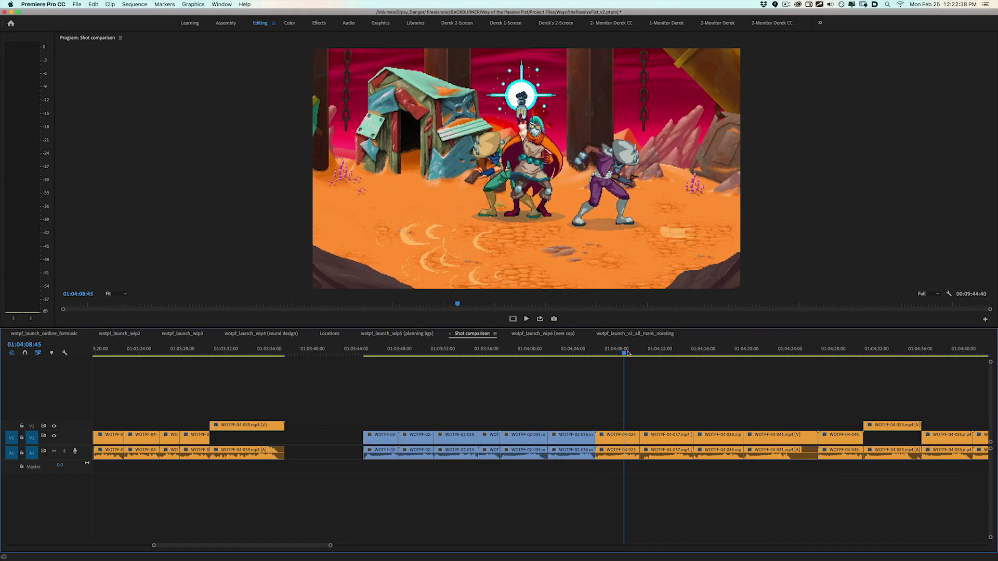
pyautogui.moveTo(627, 353); pyautogui.dragTo(832, 355)
pyautogui.press('=')
pyautogui.press('-')
pyautogui.moveTo(754, 353); pyautogui.dragTo(874, 336)
pyautogui.press('=')
pyautogui.press('-')
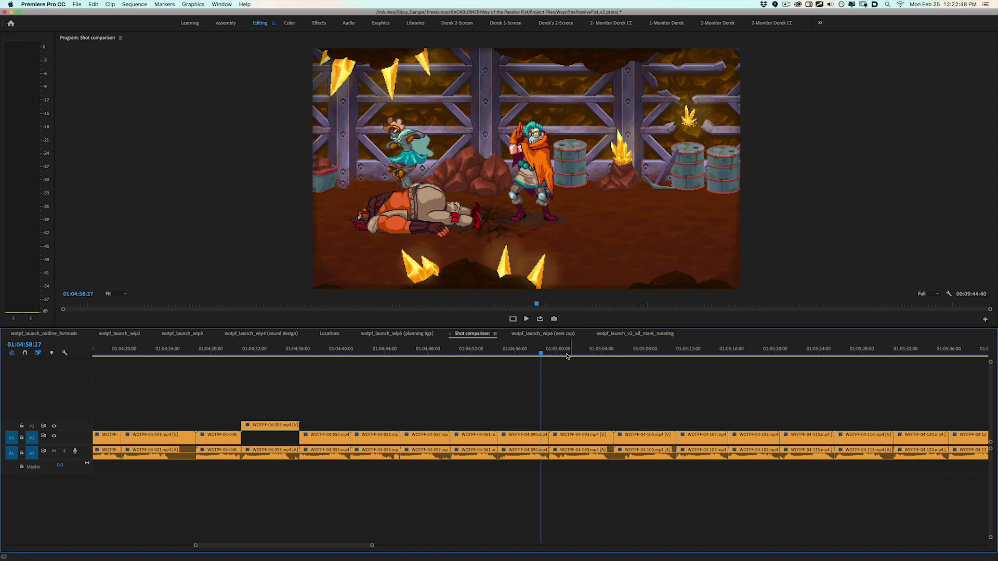
# Step: Return to the raised desert slam clip, draw arcs over the thrown enemies at 01:04:33:47, clear them, and replay the slam
pyautogui.moveTo(567, 356); pyautogui.dragTo(250, 353)
pyautogui.press('=')
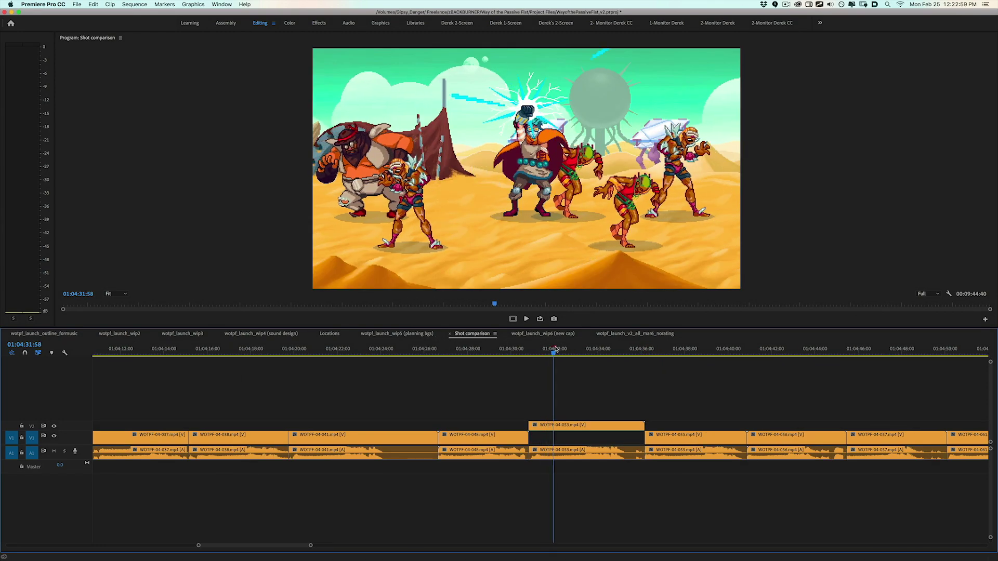
pyautogui.moveTo(583, 344); pyautogui.dragTo(595, 344)
pyautogui.hotkey('alt', 'Tab')
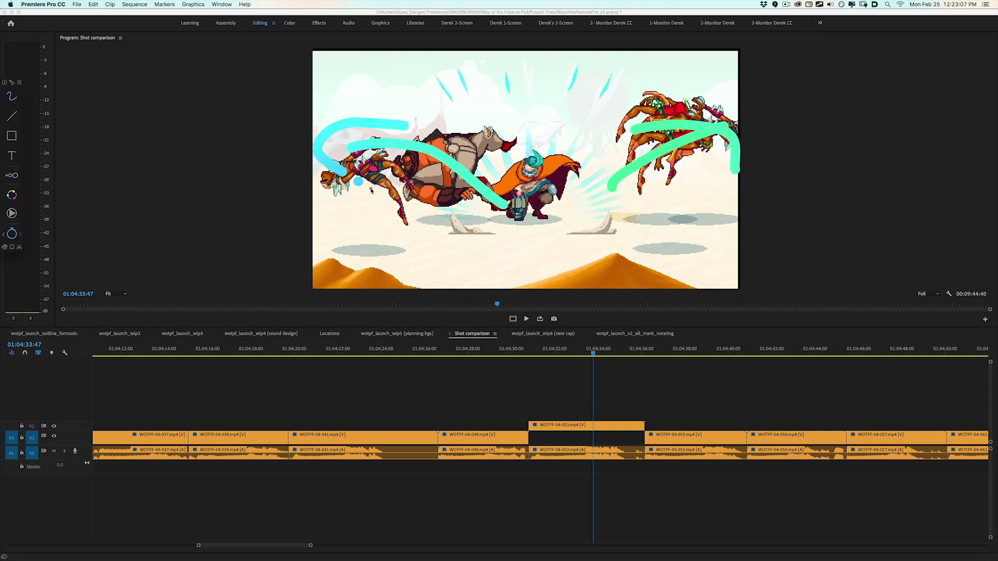
pyautogui.press('Escape')
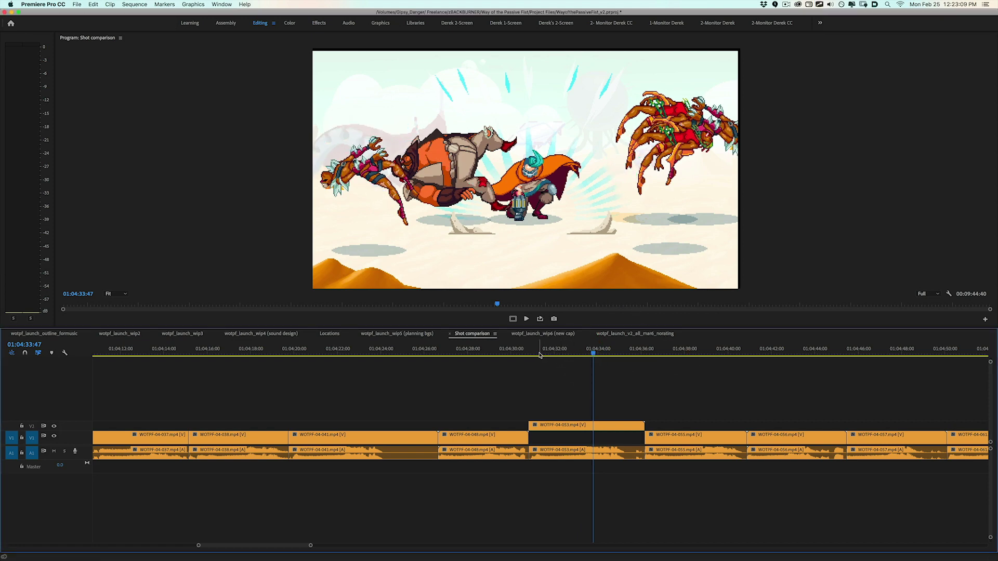
pyautogui.moveTo(540, 355); pyautogui.dragTo(574, 354)
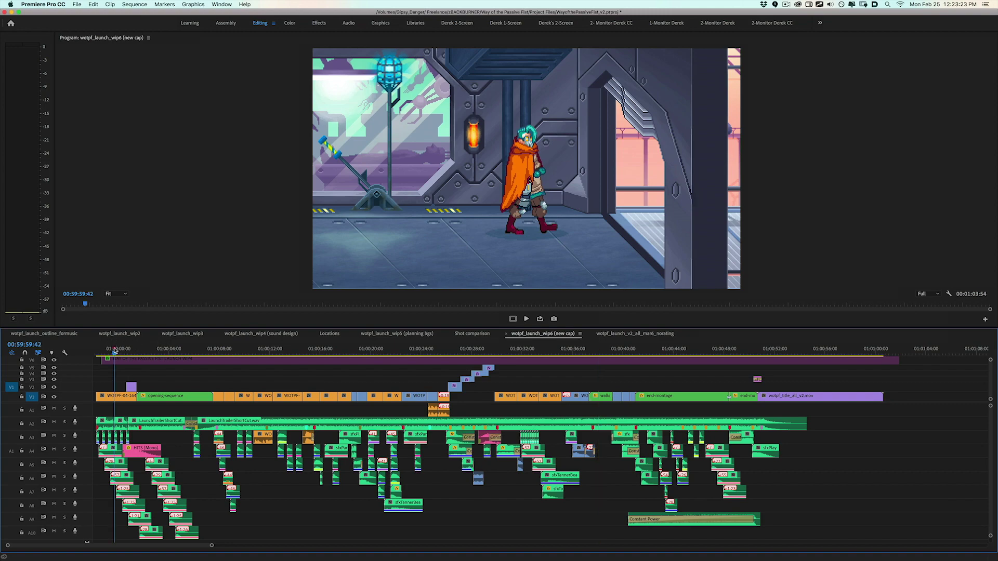
# Step: In the wotpf_launch_wip6 (new cap) sequence, scrub from the opening past 01:00:06:39 into the later fight clips
pyautogui.moveTo(115, 352); pyautogui.dragTo(203, 349)
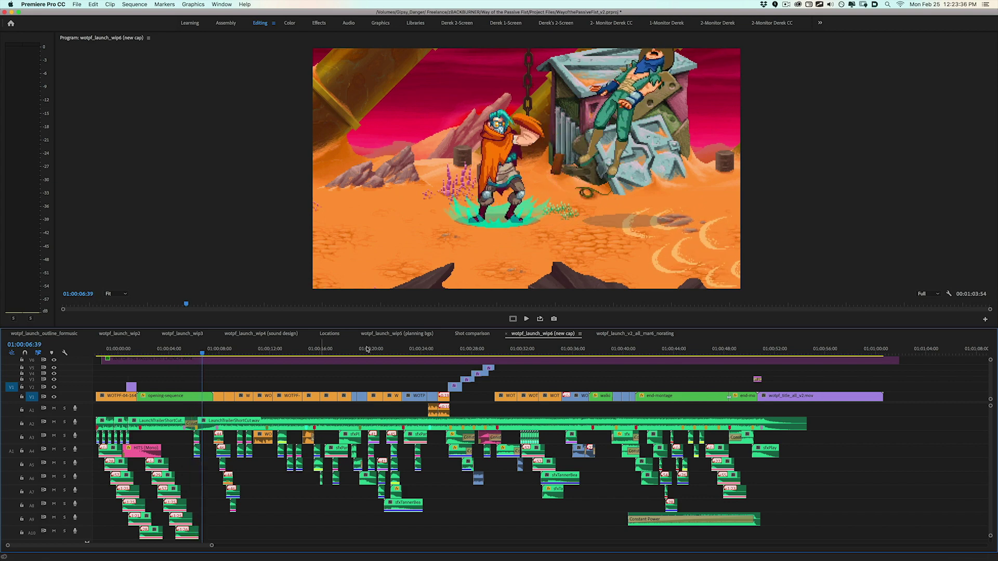
pyautogui.moveTo(363, 349); pyautogui.dragTo(410, 356)
# Step: Try a default transition on the cut after the WOTPF-01-012 clip near 01:00:19:37
pyautogui.press('=')
pyautogui.press('=')
pyautogui.press('=')
pyautogui.press('super+d')
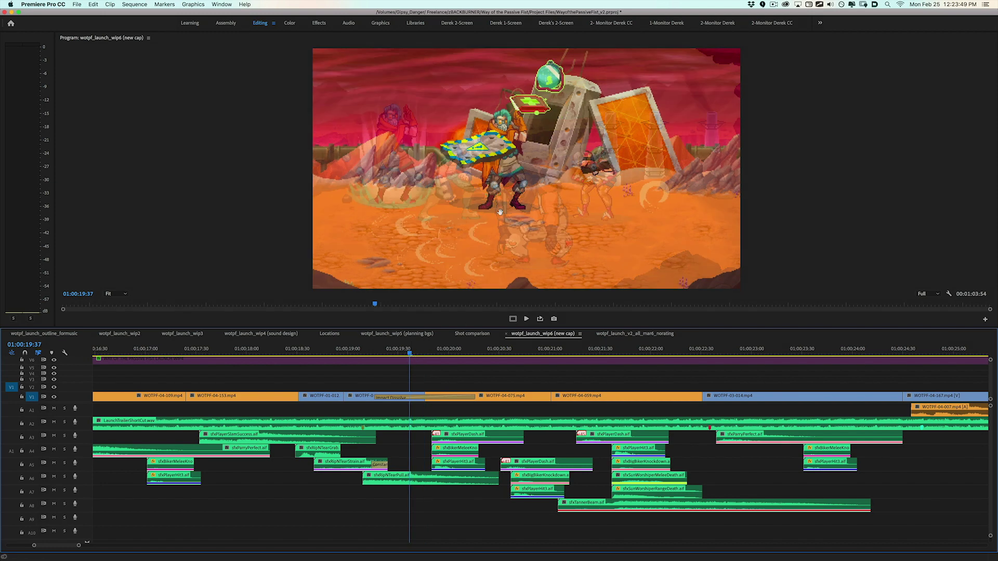
pyautogui.hotkey('ctrl', 'Tab')
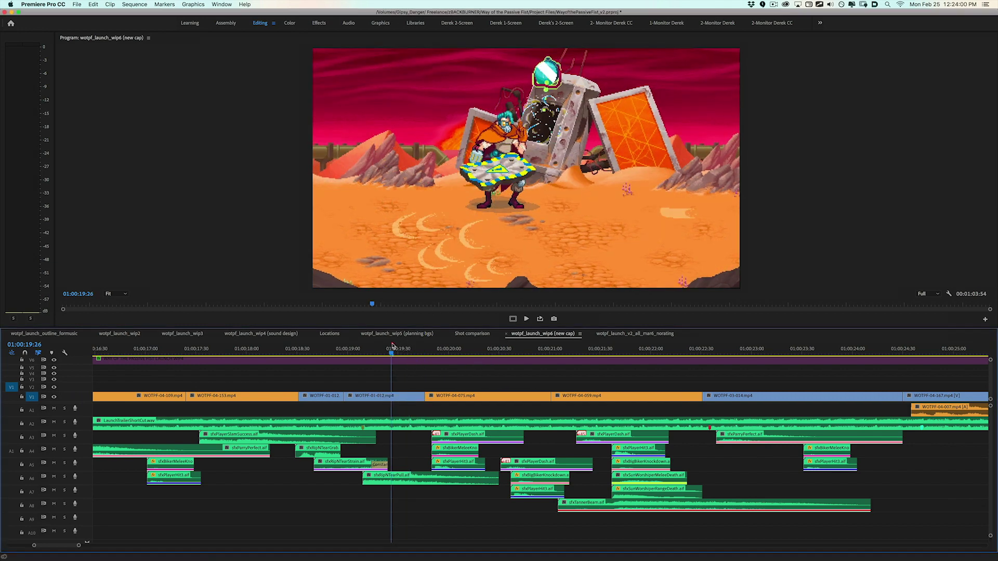
# Step: Play the edit, draw across the enemies around the hero at 01:00:21:21, clear the annotations, and move to 01:00:22:27
pyautogui.press('space')
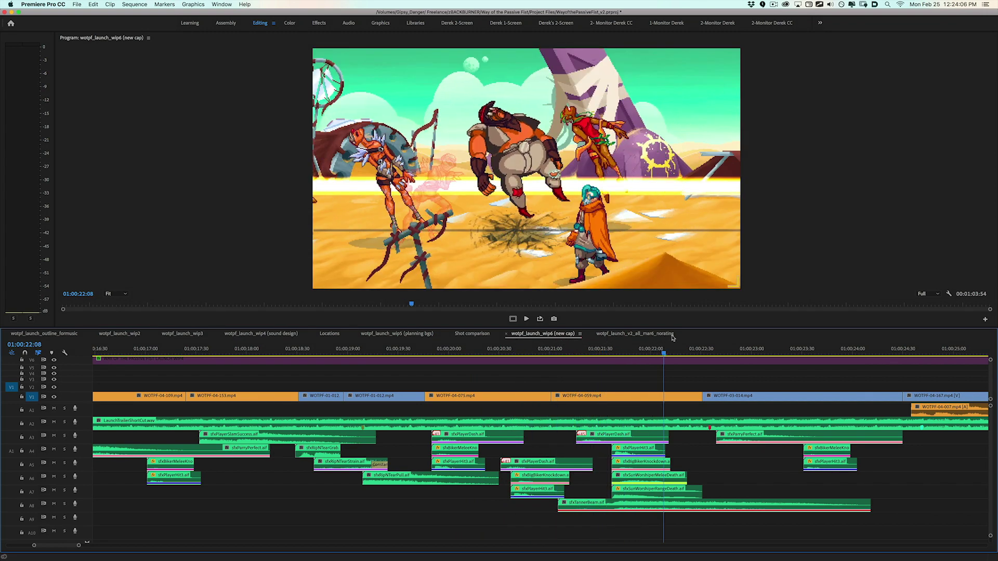
pyautogui.click(583, 348)
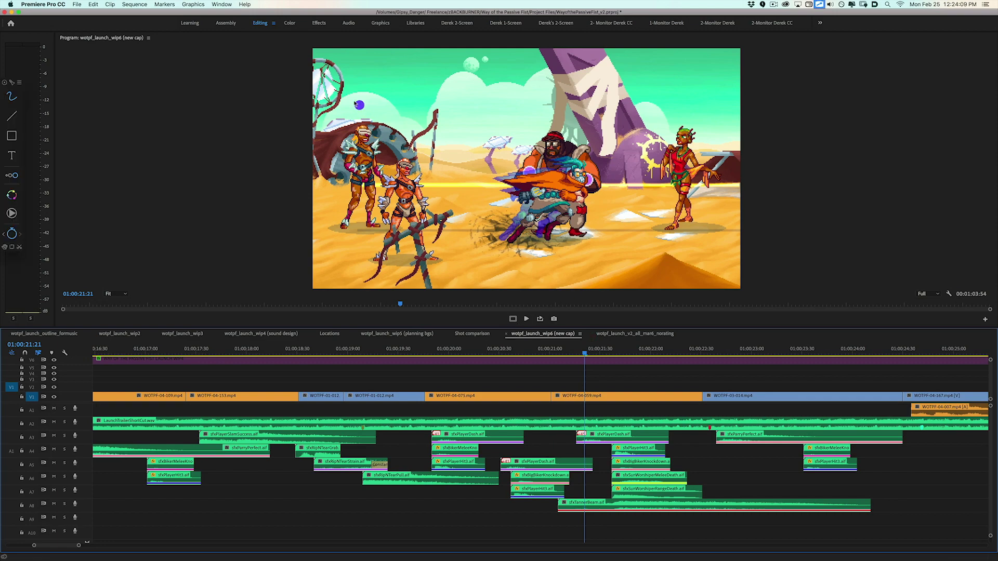
pyautogui.moveTo(357, 119)
pyautogui.mouseDown()
pyautogui.moveTo(602, 255)
pyautogui.moveTo(752, 174)
pyautogui.mouseUp()
pyautogui.press('Escape')
pyautogui.click(696, 348)
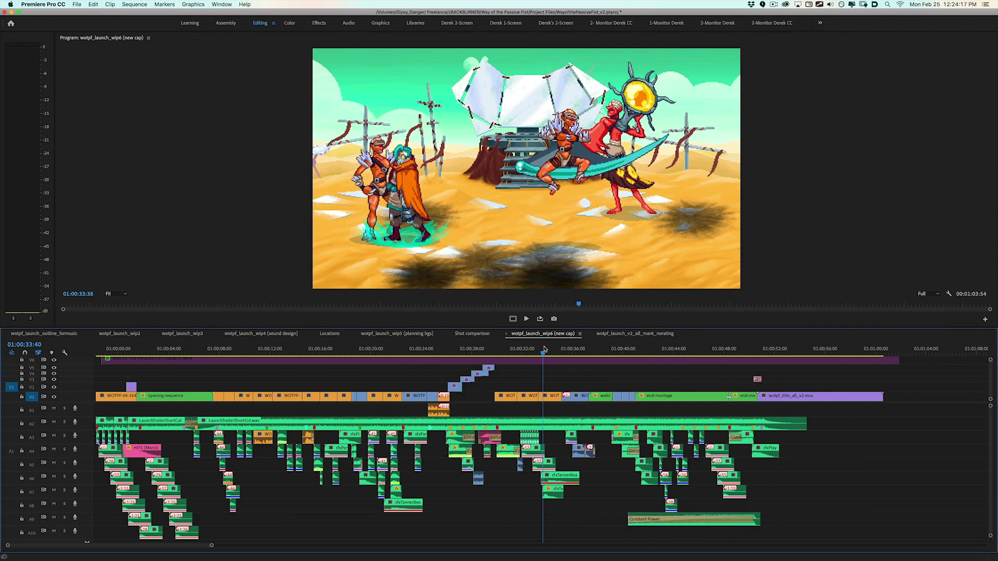
# Step: Move to the jungle clip at 01:00:36:23, draw an arrow along the mechanical arm, clear it, and resume playback
pyautogui.moveTo(544, 348); pyautogui.dragTo(578, 348)
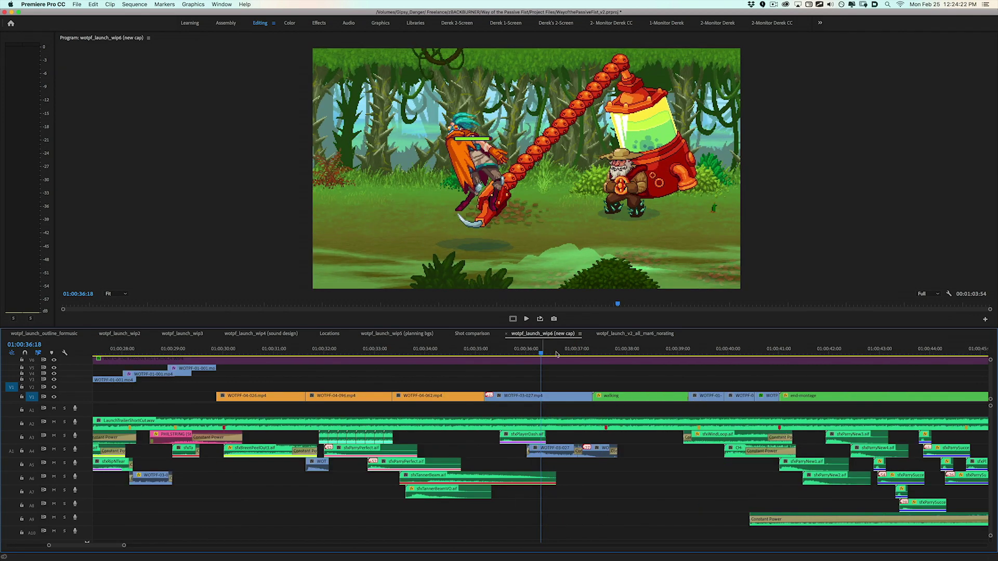
pyautogui.click(520, 330)
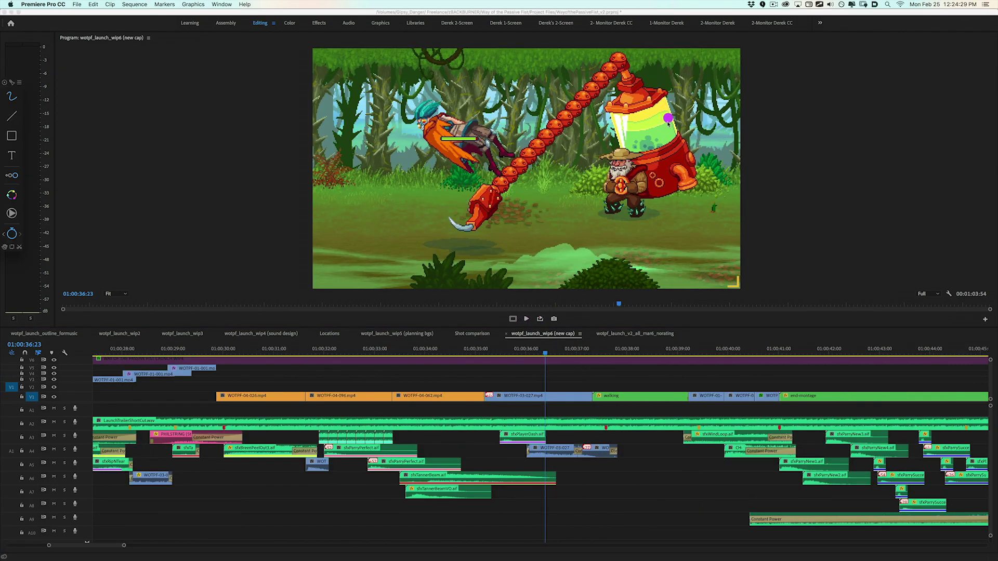
pyautogui.moveTo(630, 57)
pyautogui.mouseDown()
pyautogui.moveTo(445, 221)
pyautogui.moveTo(428, 183)
pyautogui.moveTo(421, 246)
pyautogui.moveTo(547, 212)
pyautogui.mouseUp()
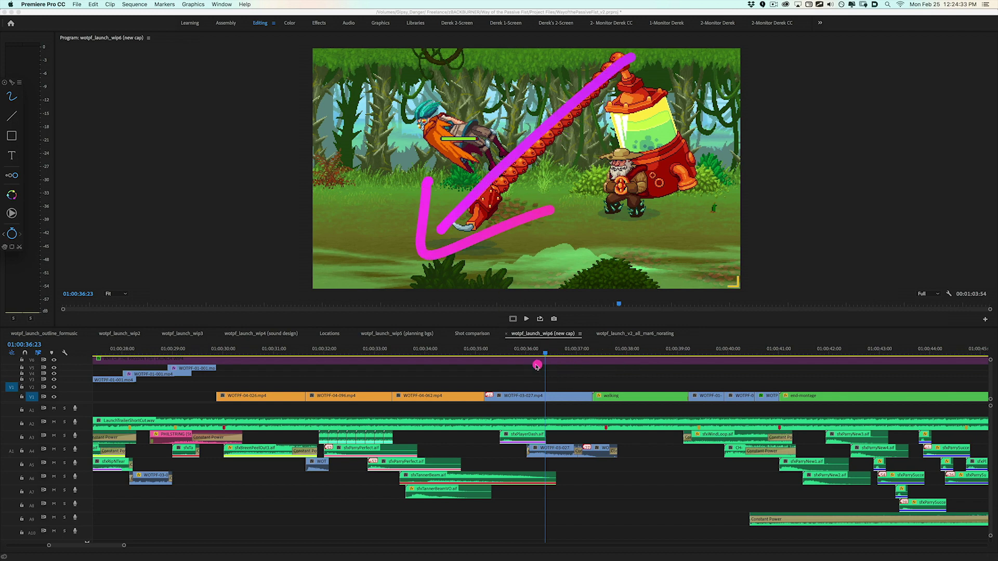
pyautogui.press('Escape')
pyautogui.press('space')
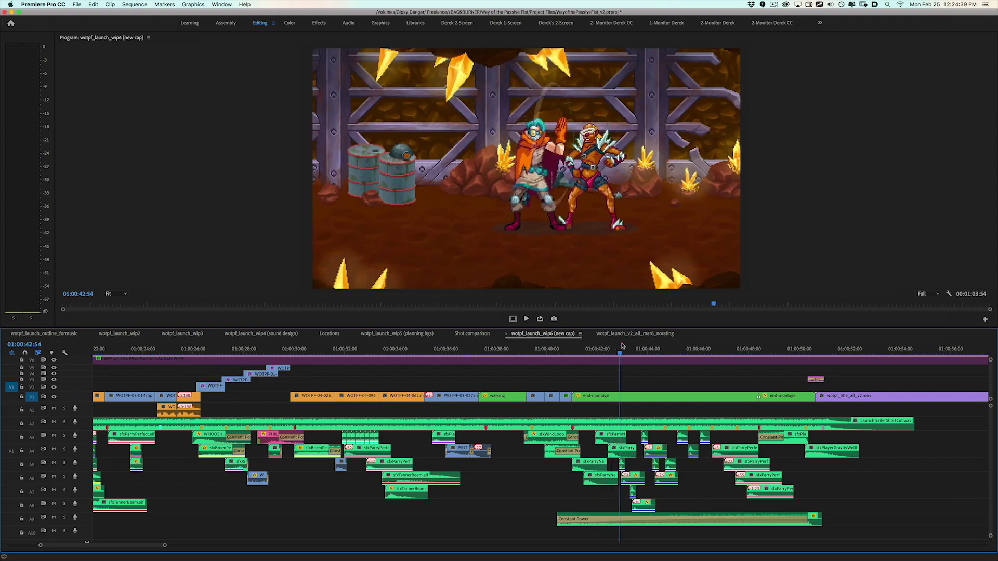
# Step: Scrub past 01:00:42:54 in the wip6 edit, then open wotpf_launch_v2_all_mank_norating and scrub to 01:00:18:24
pyautogui.moveTo(641, 344); pyautogui.dragTo(821, 346)
pyautogui.click(635, 333)
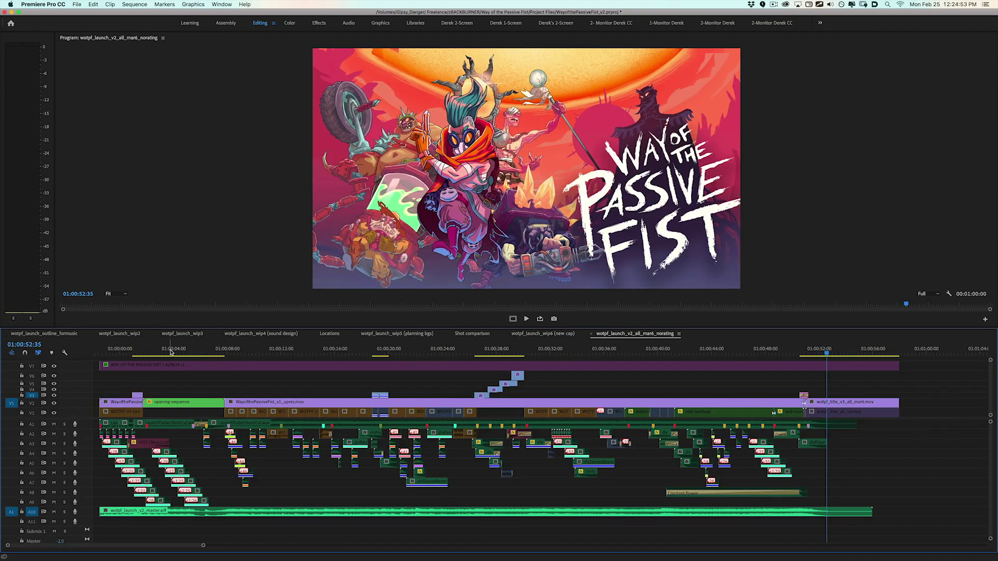
pyautogui.press('\\')
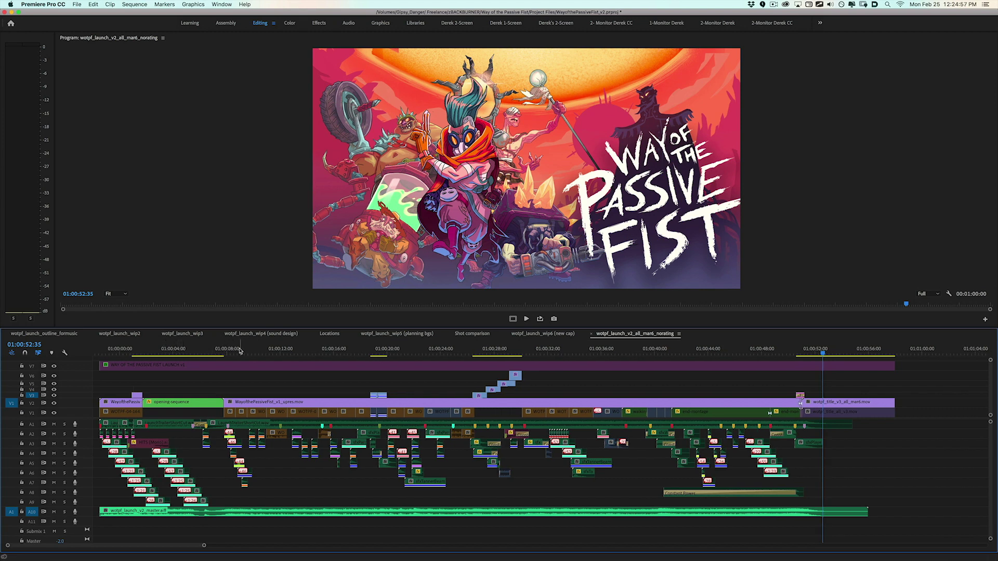
pyautogui.moveTo(240, 351); pyautogui.dragTo(352, 343)
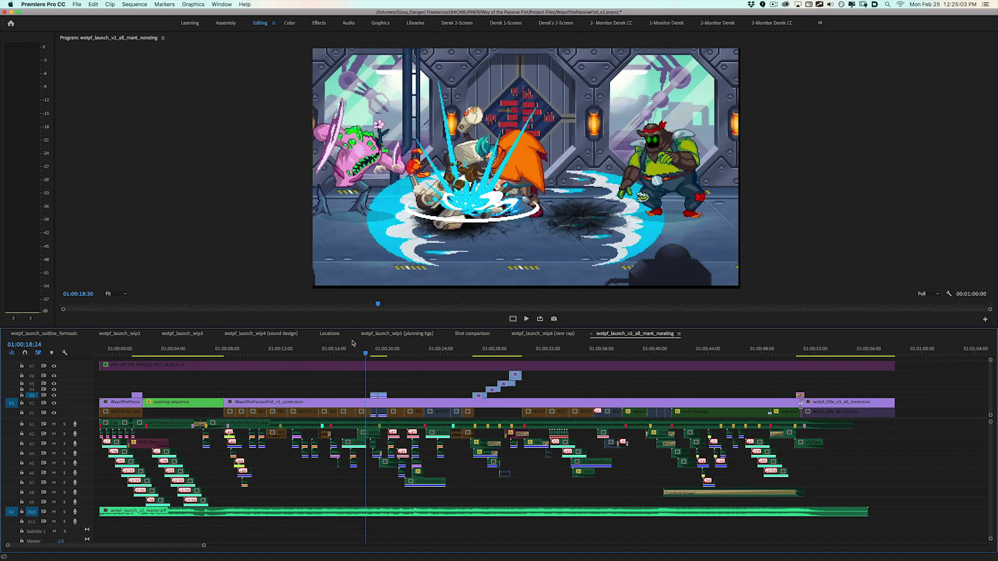
# Step: Toggle the enabled state of the long WayofthePassiveFist_v1_upres clip and check the fight around 01:00:18:30
pyautogui.click(307, 405)
pyautogui.press('shift+super+e')
pyautogui.press('shift+super+e')
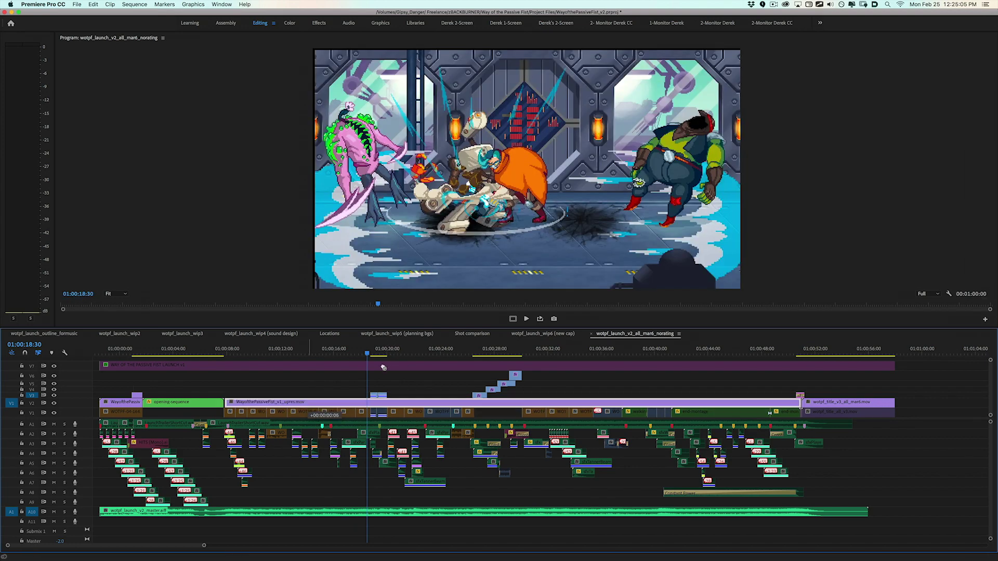
pyautogui.click(377, 373)
pyautogui.click(436, 354)
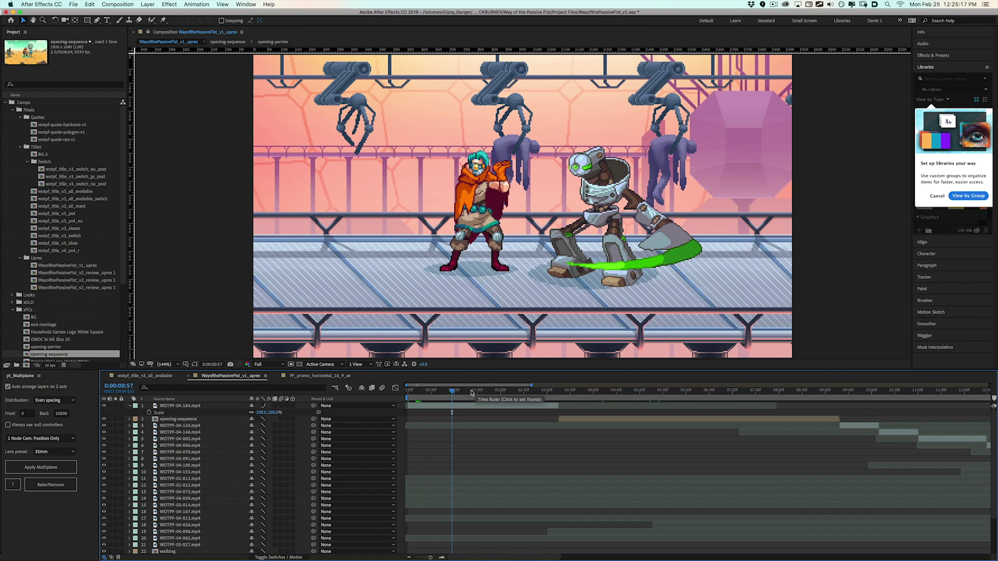
# Step: In After Effects, scrub the WayofthePassiveFist_v1_upres composition to 0:00:10:33, then return to the opening shot at 0:00:01:10
pyautogui.press('-')
pyautogui.press('-')
pyautogui.press('-')
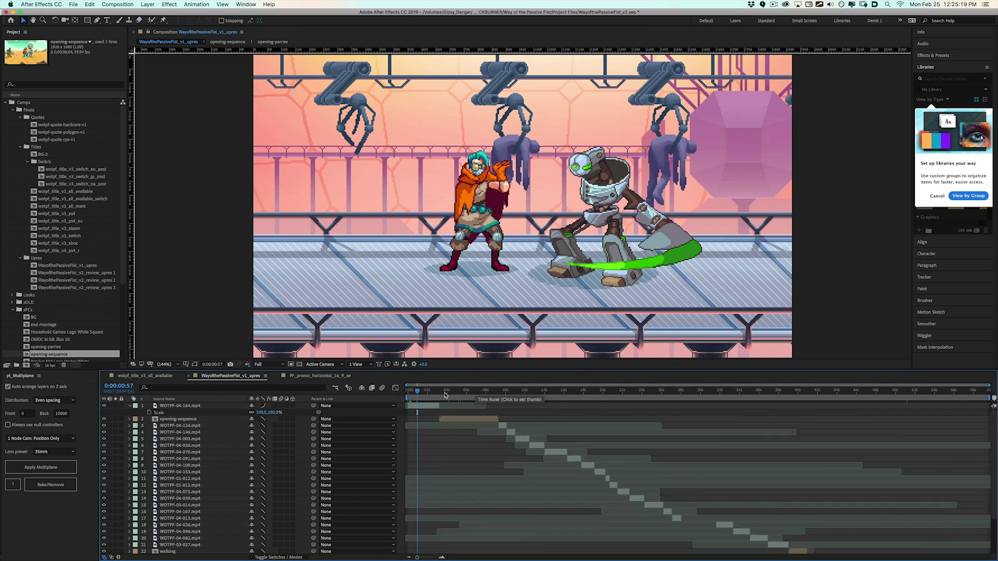
pyautogui.moveTo(445, 395); pyautogui.dragTo(515, 390)
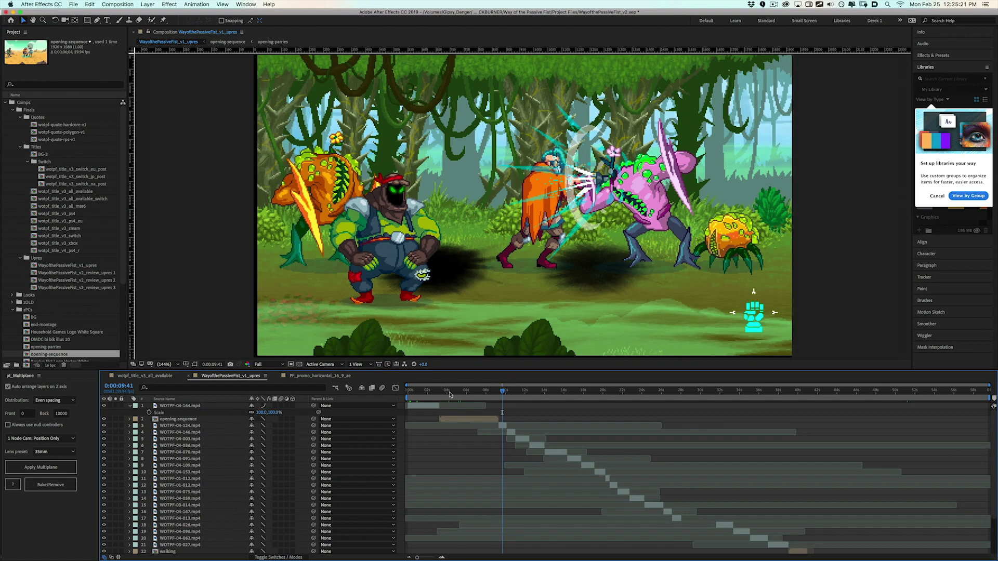
pyautogui.click(513, 391)
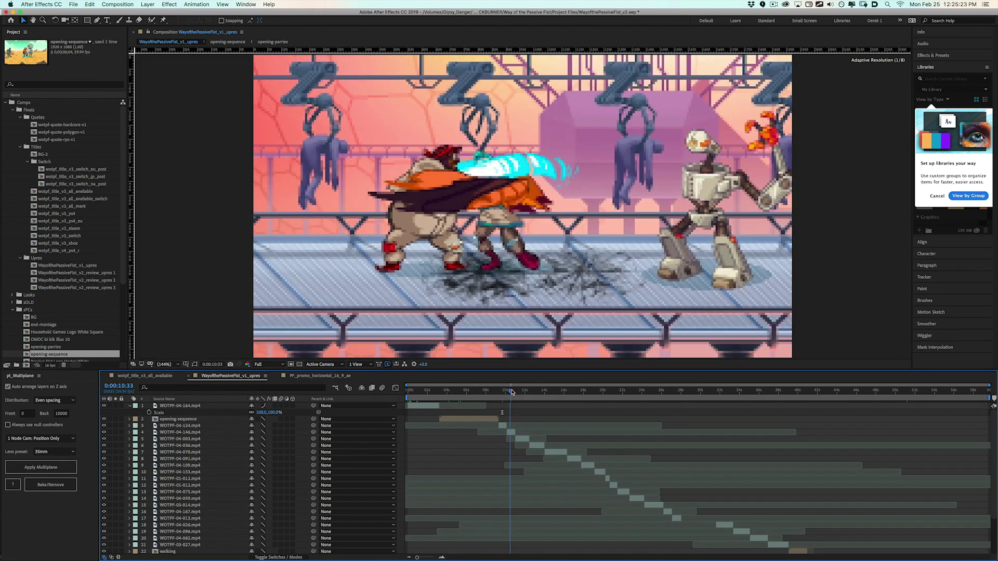
pyautogui.click(420, 394)
pyautogui.press(';')
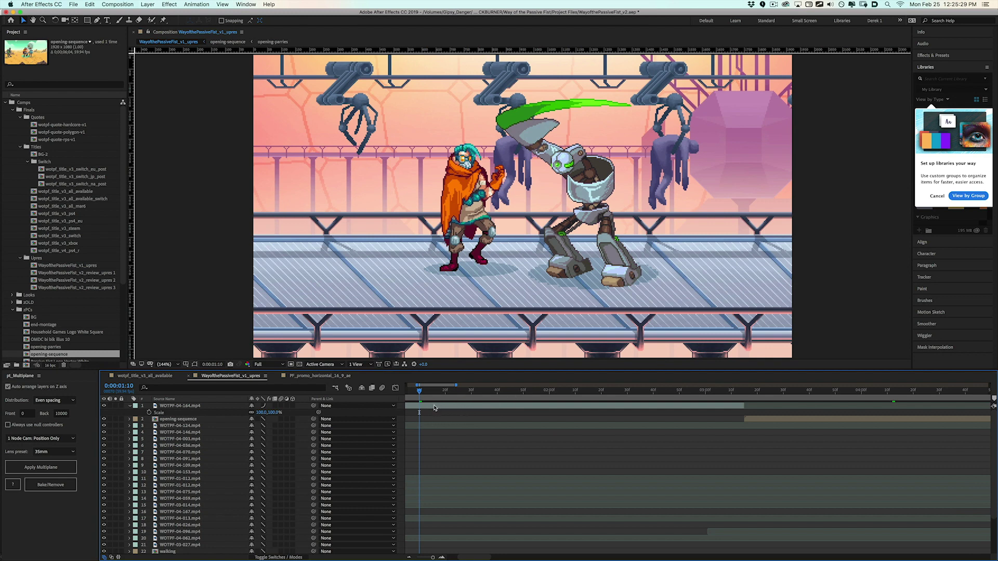
# Step: Scale the WOTPF-04-164.mp4 layer up to 737% to enlarge its pixels
pyautogui.click(434, 408)
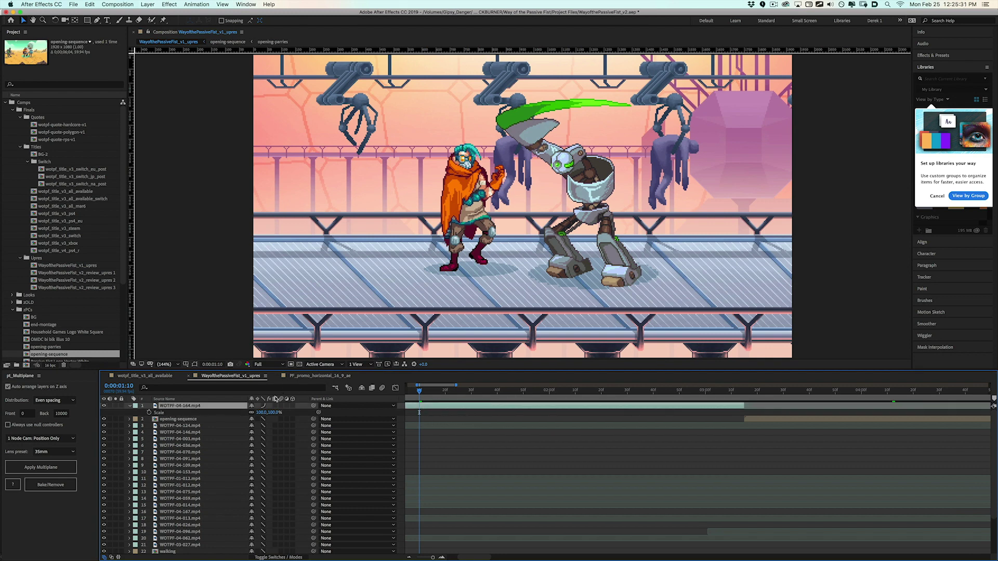
pyautogui.moveTo(265, 411); pyautogui.dragTo(452, 259)
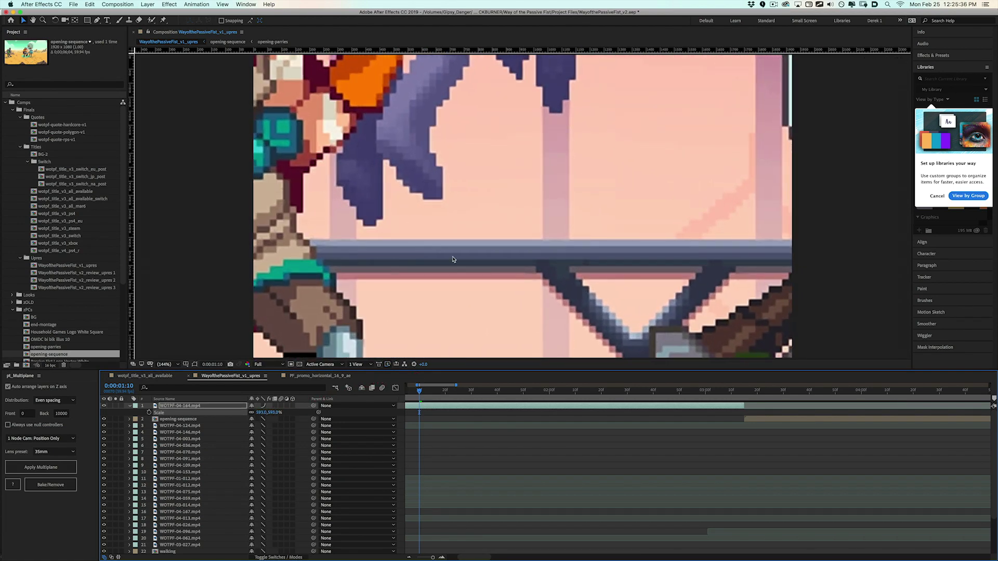
pyautogui.moveTo(260, 414); pyautogui.dragTo(389, 213)
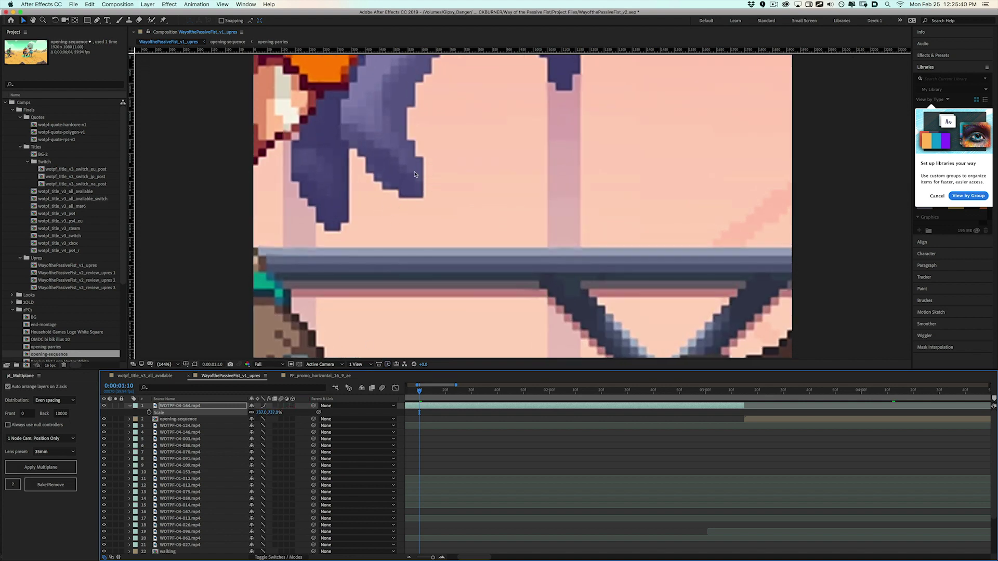
# Step: Mark the pixel edges of the purple figure, circle the WOTPF-04-164.mp4 layer's quality switch, and clear the annotations
pyautogui.moveTo(425, 156)
pyautogui.mouseDown()
pyautogui.moveTo(435, 205)
pyautogui.moveTo(347, 189)
pyautogui.moveTo(347, 168)
pyautogui.moveTo(350, 222)
pyautogui.moveTo(357, 177)
pyautogui.mouseUp()
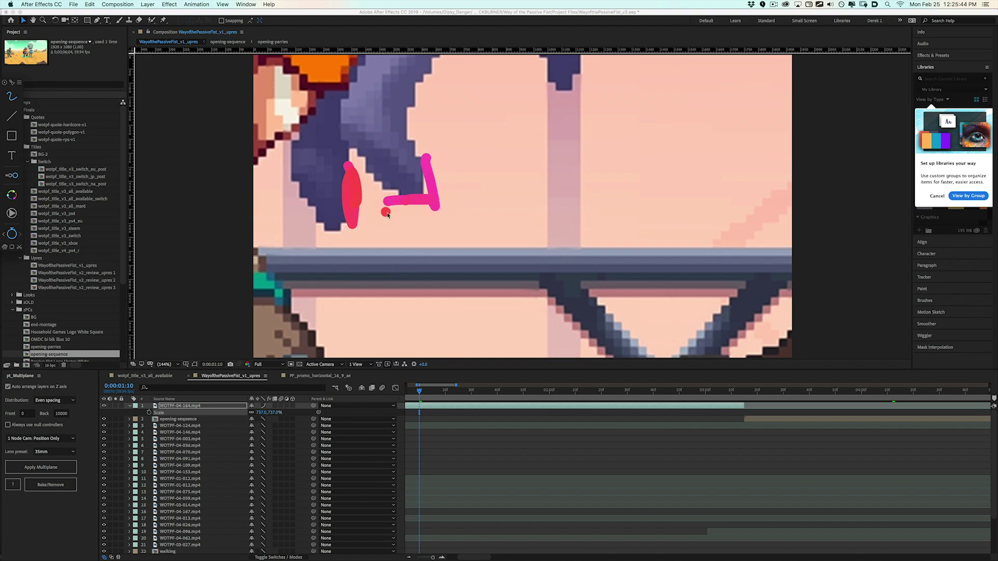
pyautogui.press('super+z')
pyautogui.press('Escape')
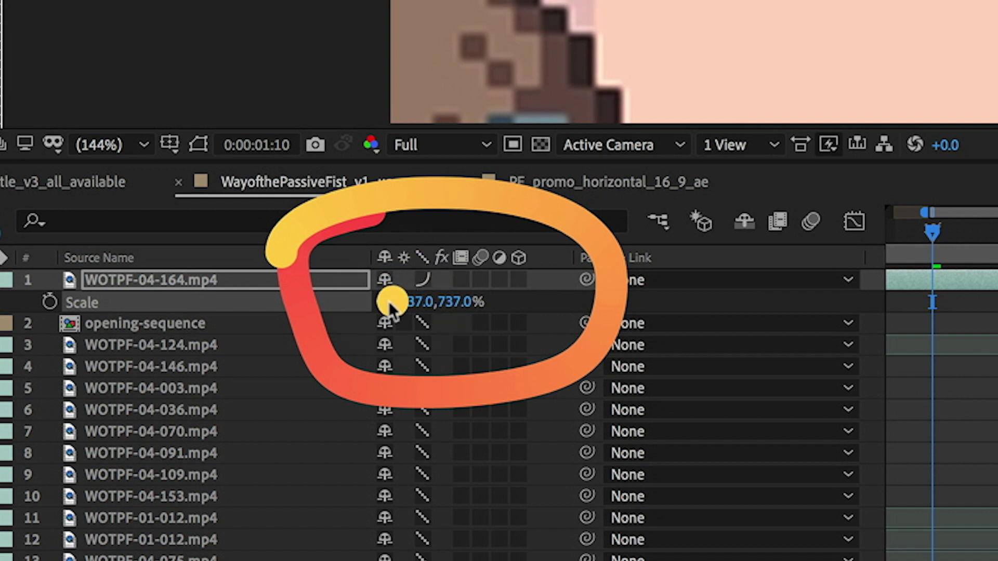
pyautogui.moveTo(379, 304); pyautogui.dragTo(470, 307)
pyautogui.moveTo(424, 237)
pyautogui.mouseDown()
pyautogui.moveTo(371, 262)
pyautogui.moveTo(496, 250)
pyautogui.mouseUp()
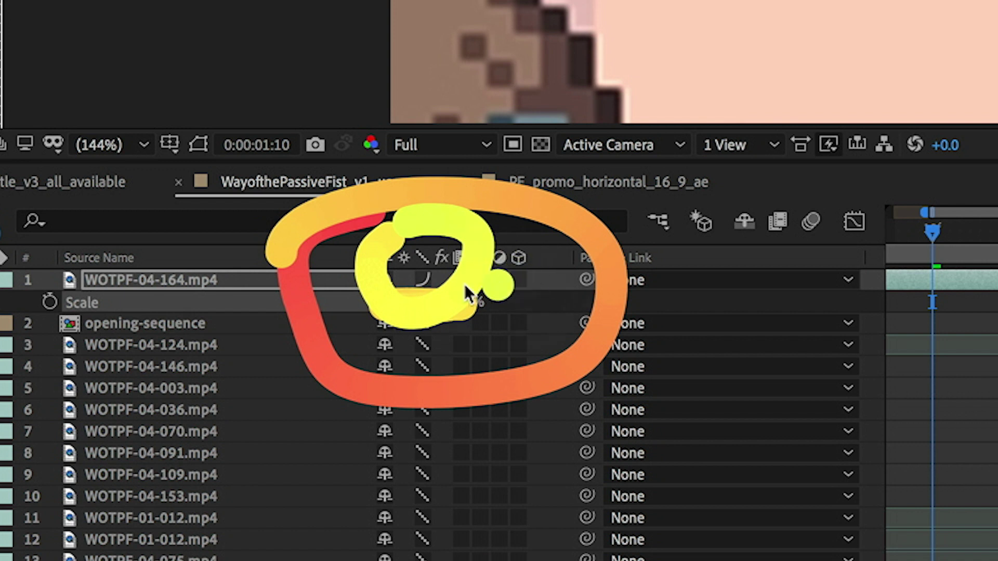
pyautogui.press('Escape')
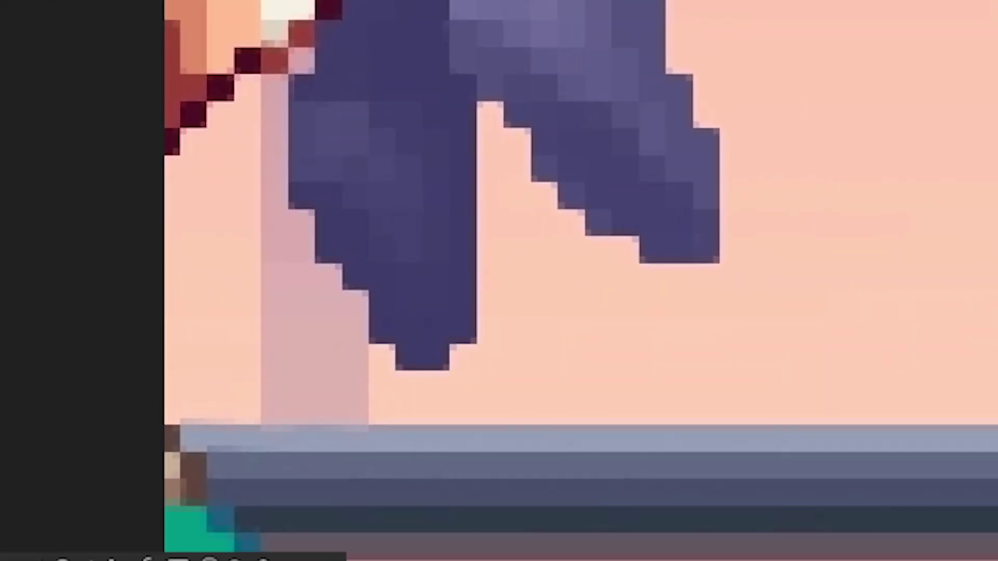
# Step: Compare the WOTPF-04-164.mp4 layer's bilinear, bicubic and draft sampling, leave it on draft, and reduce the layer's scale
pyautogui.click(102, 391)
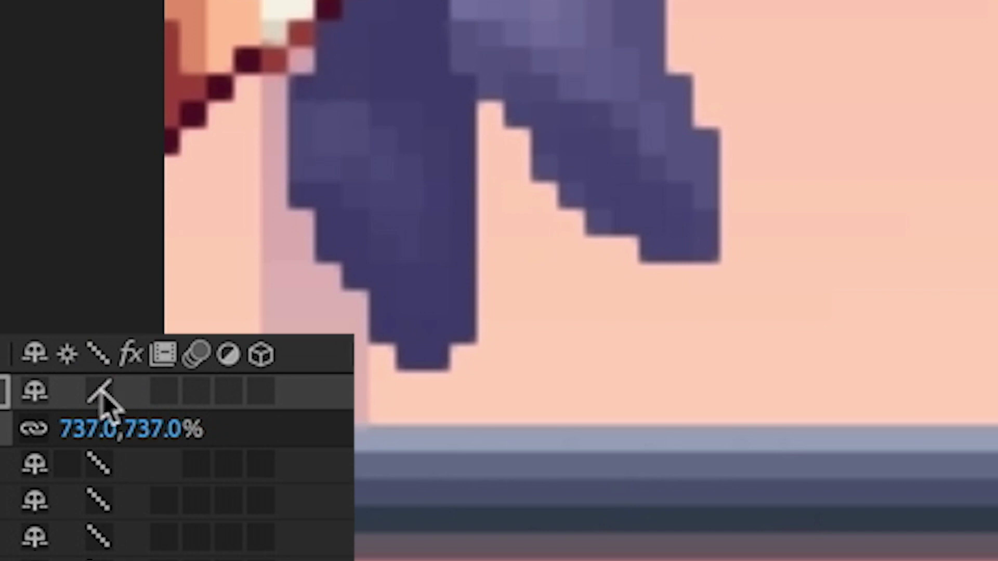
pyautogui.click(99, 394)
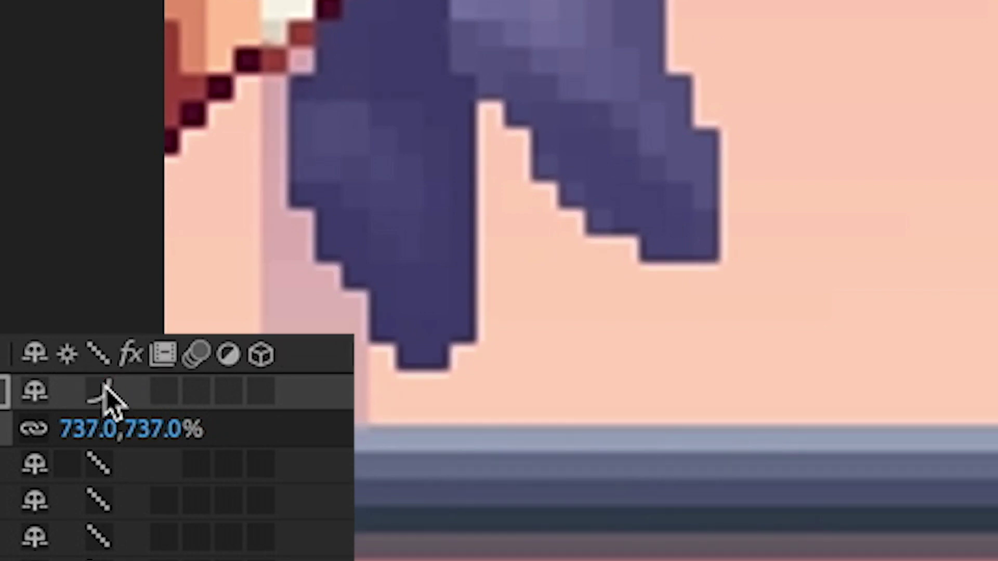
pyautogui.click(97, 395)
pyautogui.click(96, 393)
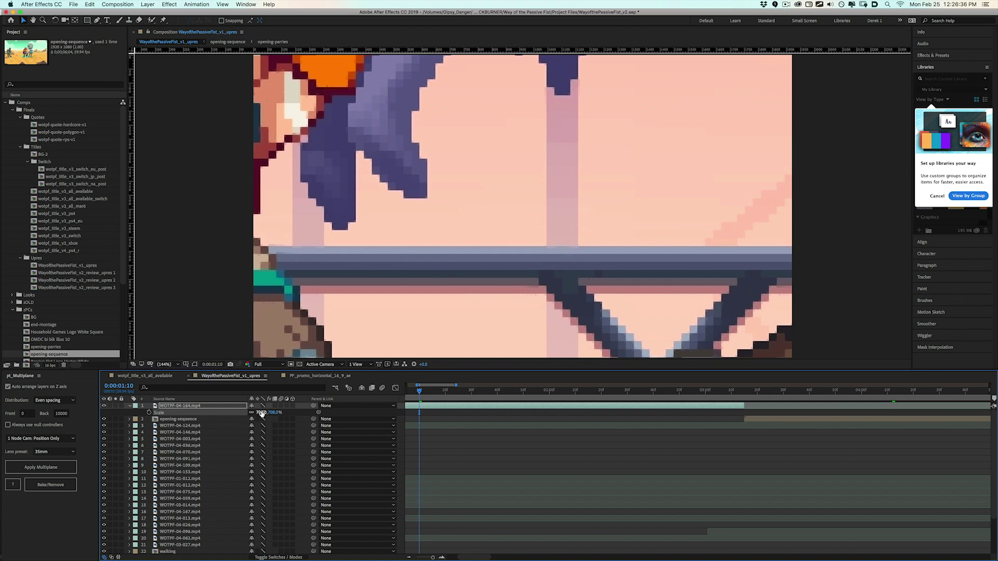
pyautogui.moveTo(257, 412); pyautogui.dragTo(208, 413)
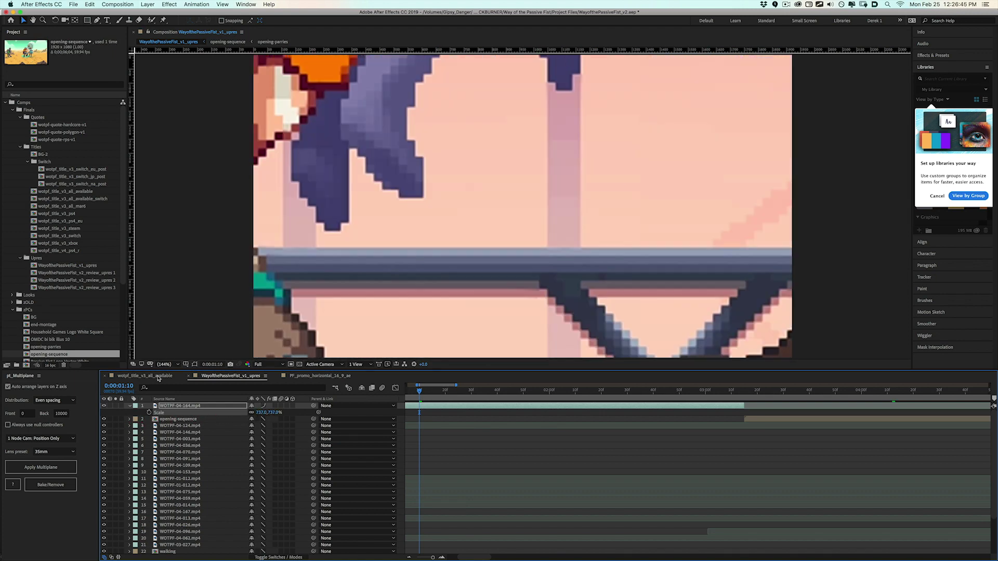
# Step: Scrub the wotpf_title_v3_all_available composition back to 0:00:00:02, then open PF_promo_horizontal_16_9_ae and move to 0:00:00:08
pyautogui.click(158, 376)
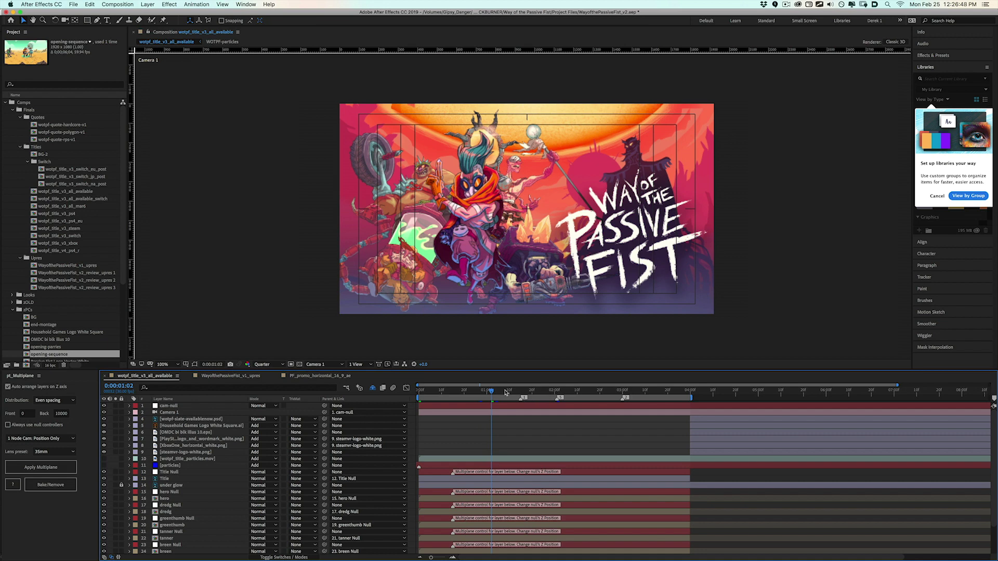
pyautogui.moveTo(497, 393); pyautogui.dragTo(427, 394)
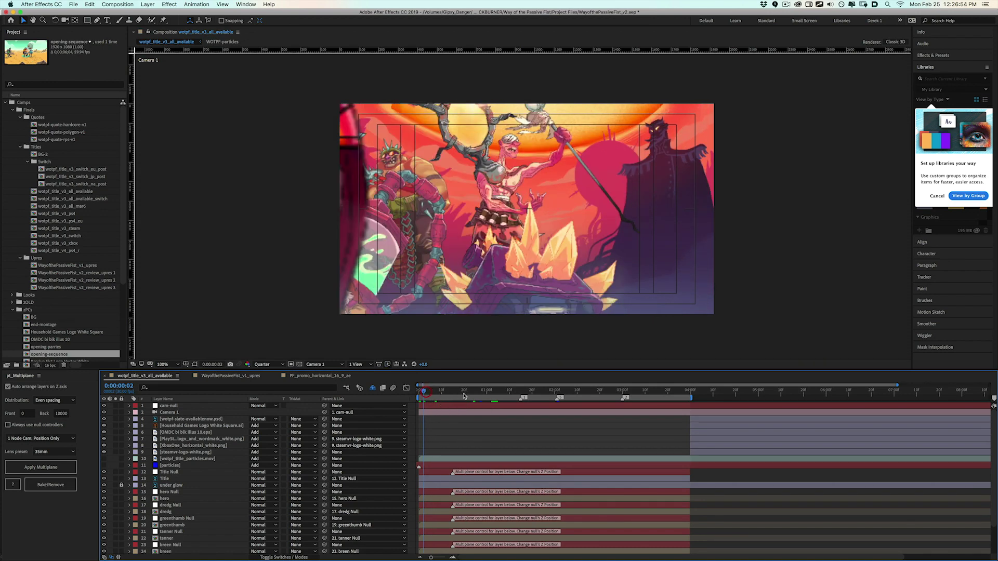
pyautogui.click(320, 376)
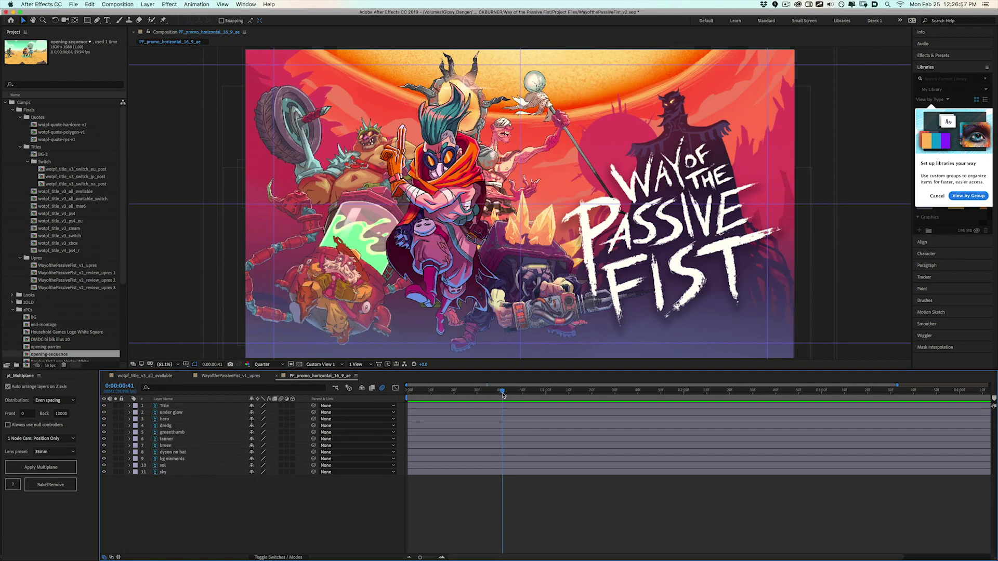
pyautogui.moveTo(509, 392); pyautogui.dragTo(426, 392)
# Step: Hide and reshow the Title, hero and dredg layers one at a time to inspect the separated artwork
pyautogui.click(104, 406)
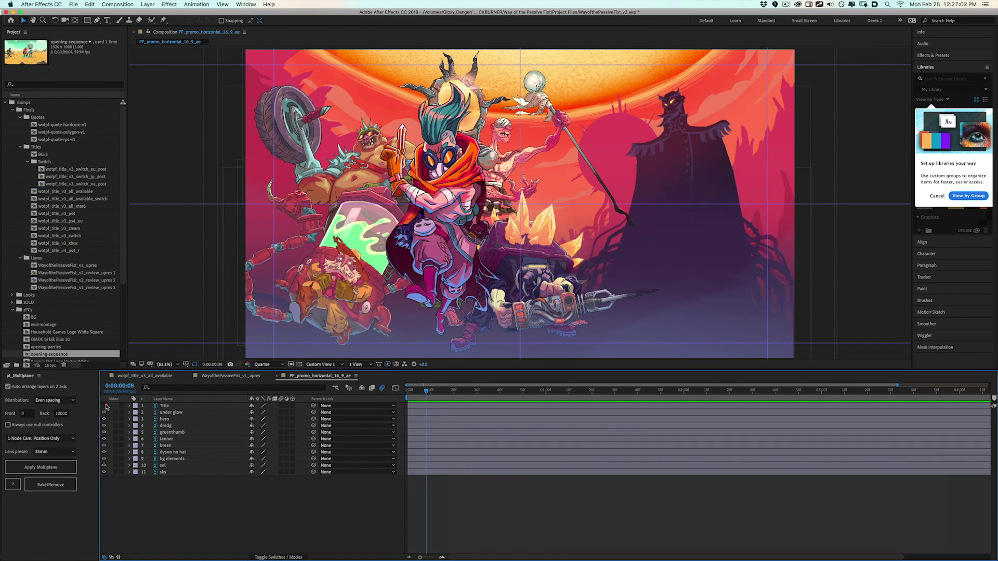
pyautogui.click(105, 406)
pyautogui.click(105, 419)
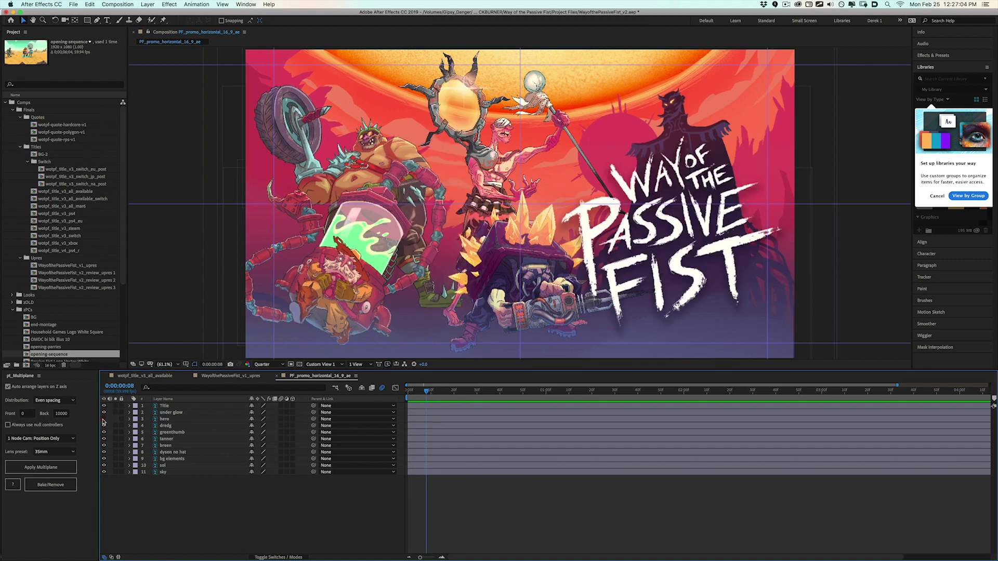
pyautogui.click(104, 419)
pyautogui.click(105, 426)
pyautogui.click(105, 426)
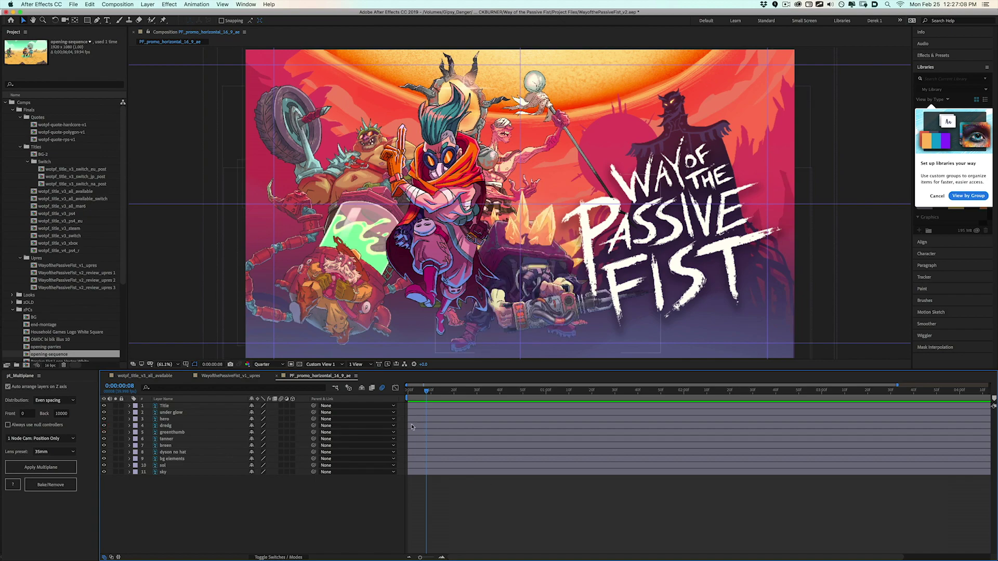
# Step: Apply Multiplane to all eleven artwork layers with even spacing from 0 to 10000, a position-only 1 Node Cam and the 35mm lens
pyautogui.press('super+a')
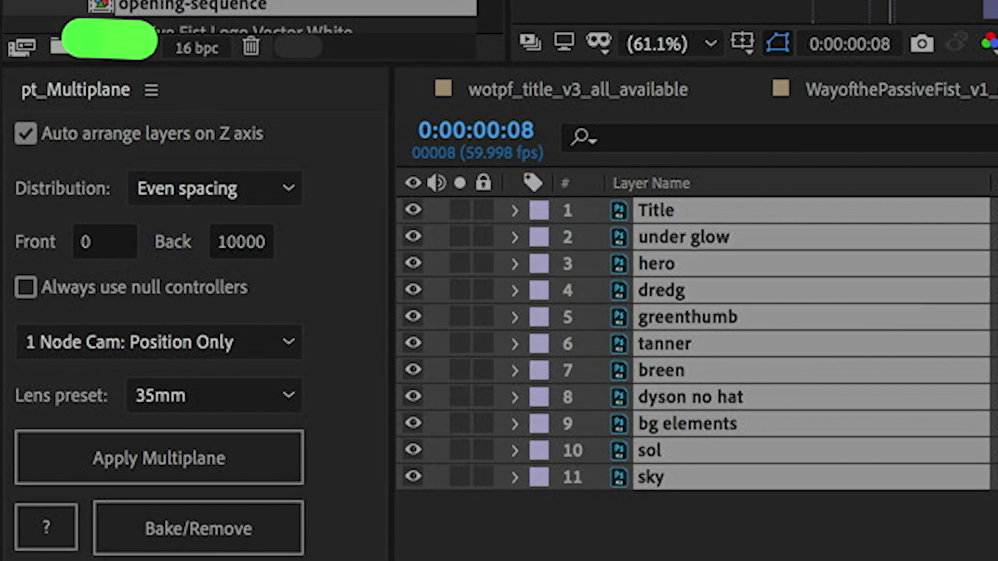
pyautogui.moveTo(81, 39); pyautogui.dragTo(23, 70)
pyautogui.press('Escape')
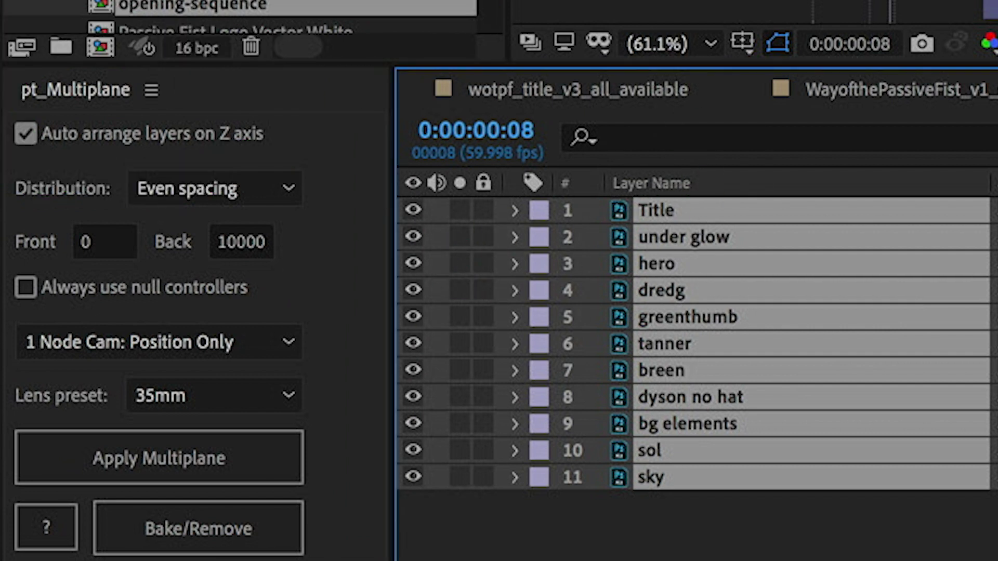
pyautogui.press('super+shift+a')
pyautogui.press('super+a')
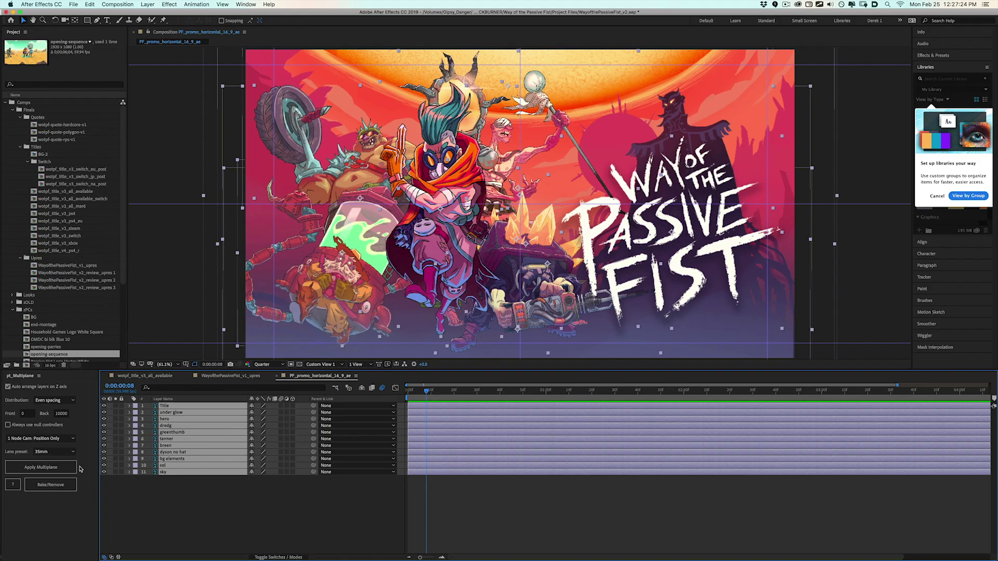
pyautogui.click(226, 476)
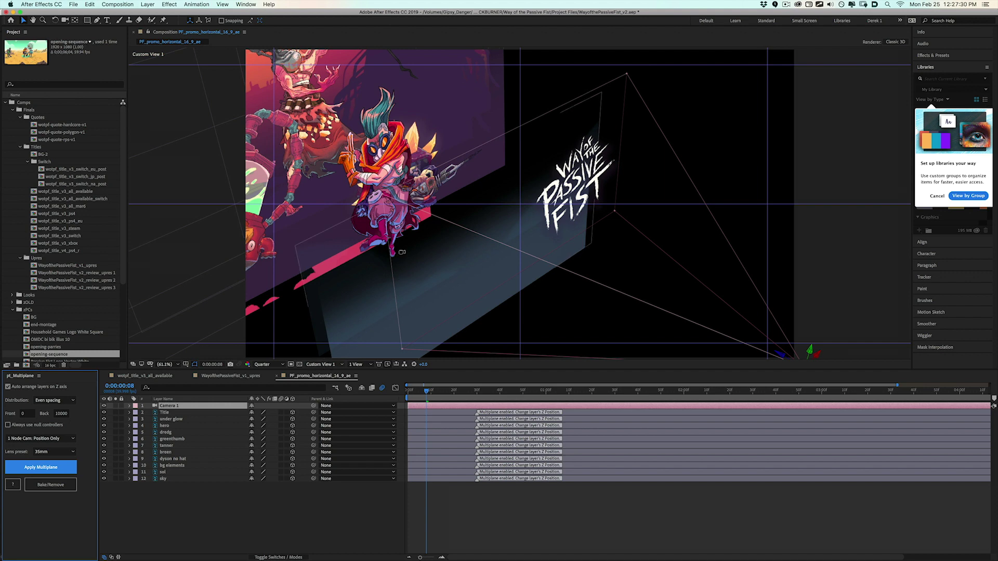
# Step: Orbit the custom 3D view around the spaced layers, then switch the view to Active Camera
pyautogui.press('c')
pyautogui.moveTo(366, 220); pyautogui.dragTo(348, 200)
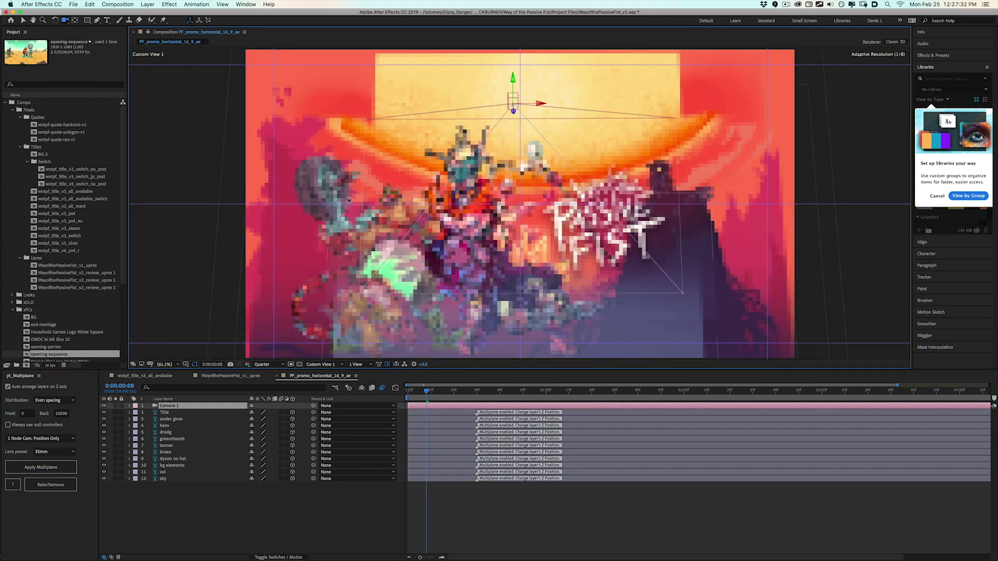
pyautogui.press('F12')
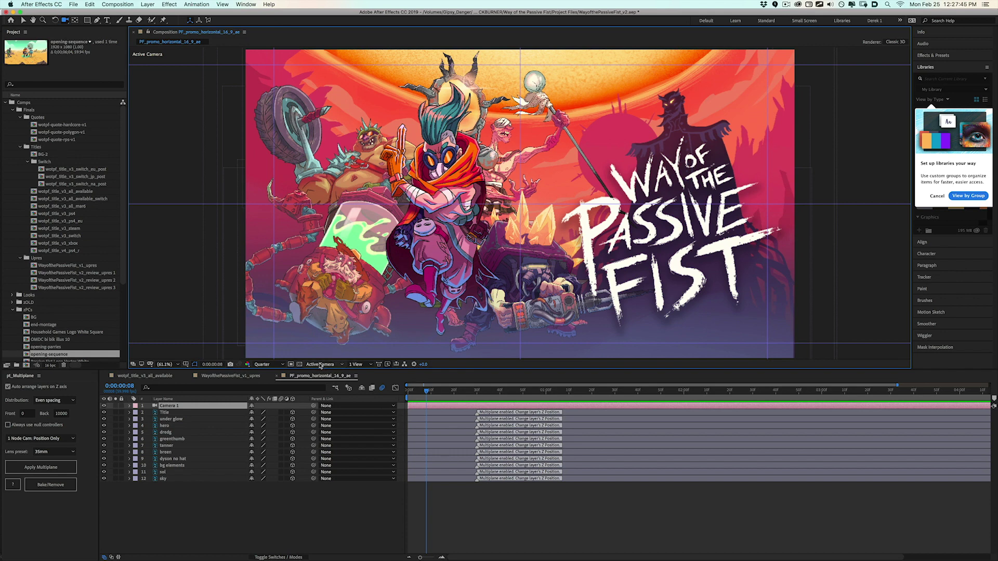
# Step: Reveal Camera 1's Position property and adjust its Z value to move the camera through the spaced artwork layers
pyautogui.click(320, 365)
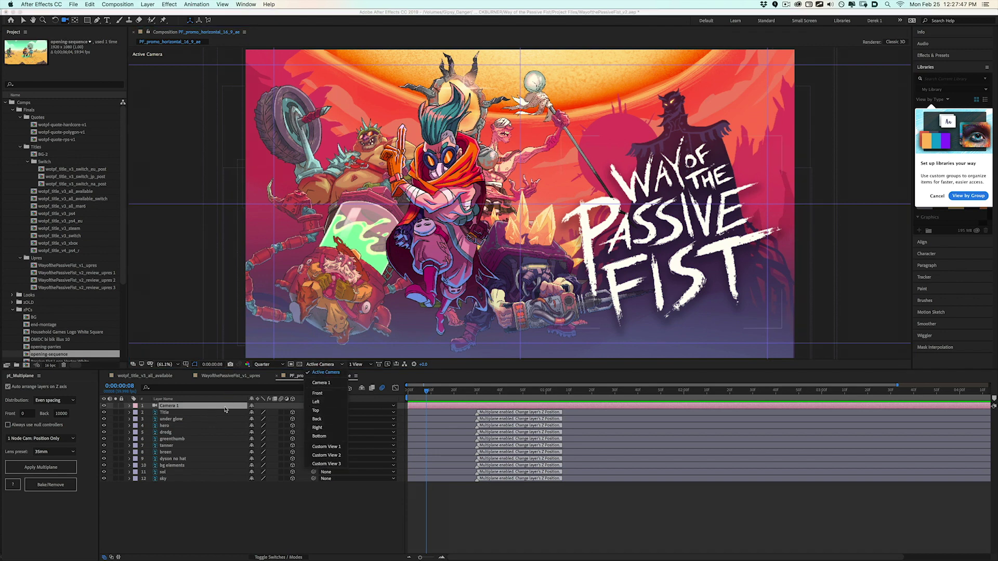
pyautogui.click(254, 487)
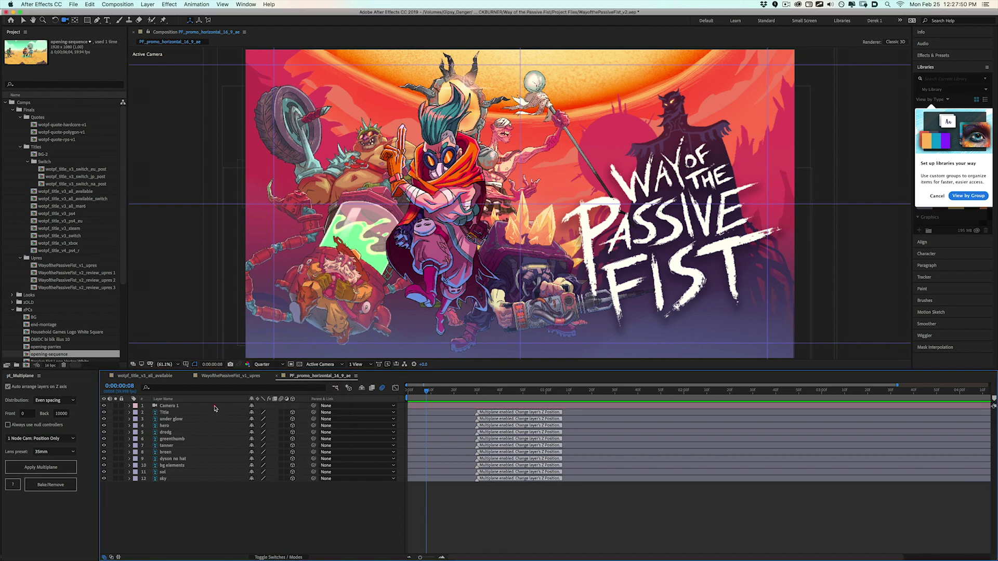
pyautogui.click(215, 406)
pyautogui.press('p')
pyautogui.moveTo(286, 412); pyautogui.dragTo(670, 406)
# Step: Scrub the wotpf_title_v3_all_available composition to 0:00:02:04 and open the hero layer's precomposition
pyautogui.click(163, 376)
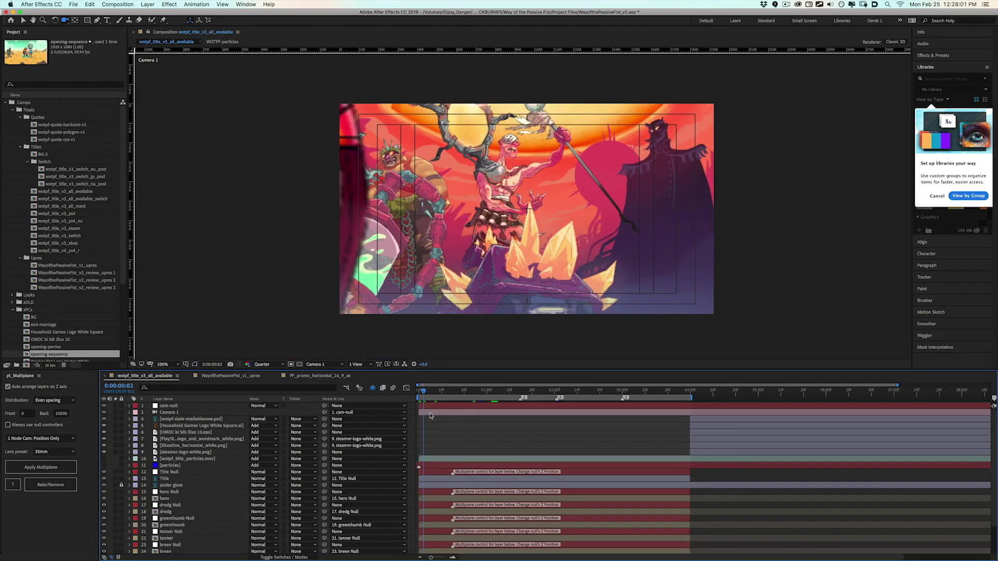
pyautogui.moveTo(458, 395); pyautogui.dragTo(563, 393)
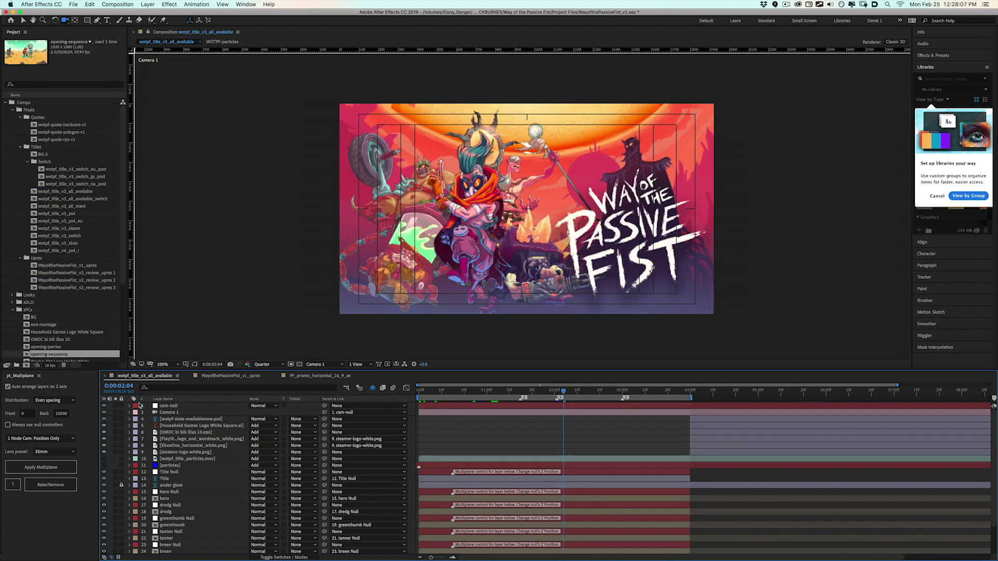
pyautogui.doubleClick(166, 501)
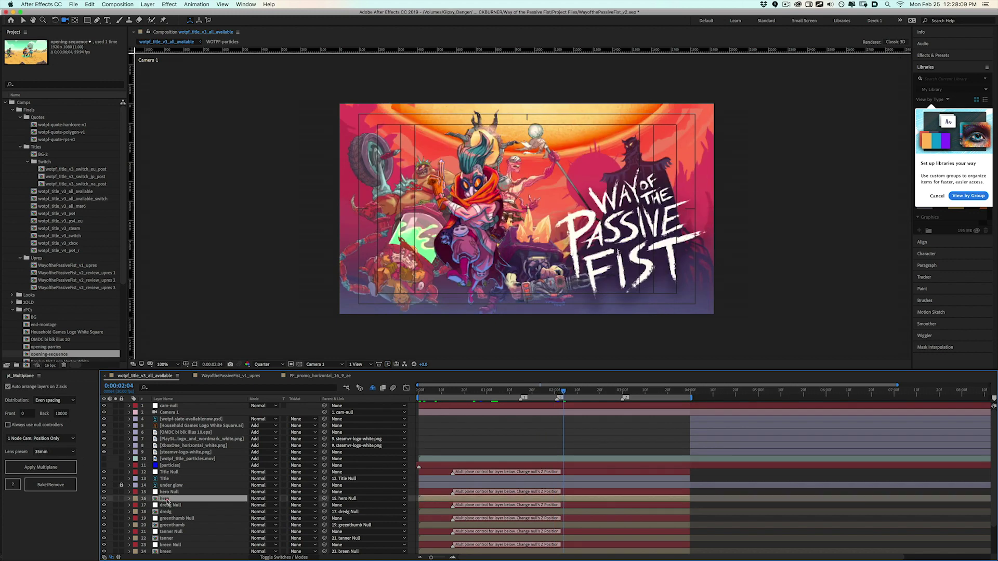
# Step: Reveal the hero artwork's puppet pin keyframes, preview the deformation, and scrub the composition to 0:00:00:20
pyautogui.press('u')
pyautogui.click(429, 391)
pyautogui.press('space')
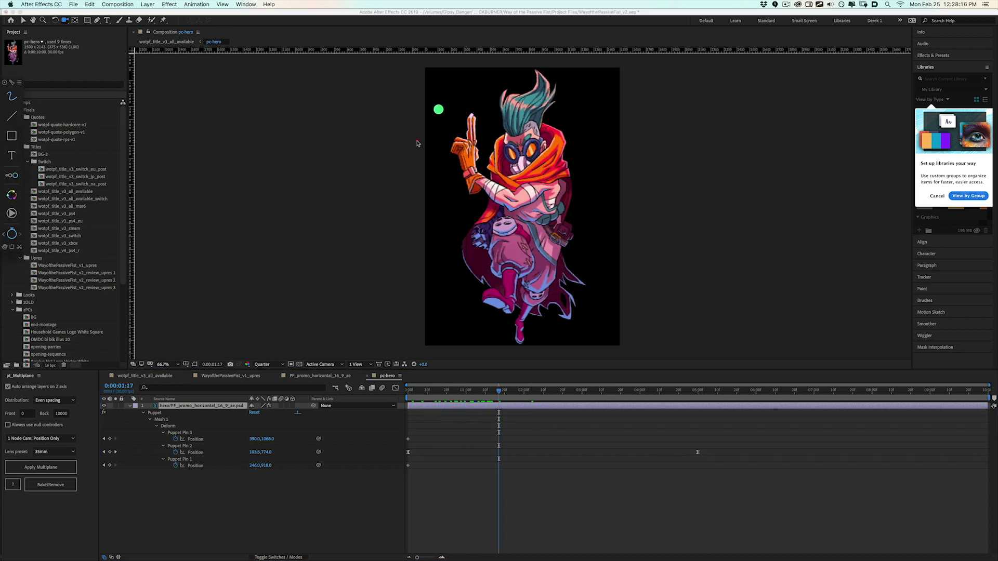
pyautogui.moveTo(439, 110)
pyautogui.mouseDown()
pyautogui.moveTo(442, 96)
pyautogui.moveTo(429, 105)
pyautogui.mouseUp()
pyautogui.press('Escape')
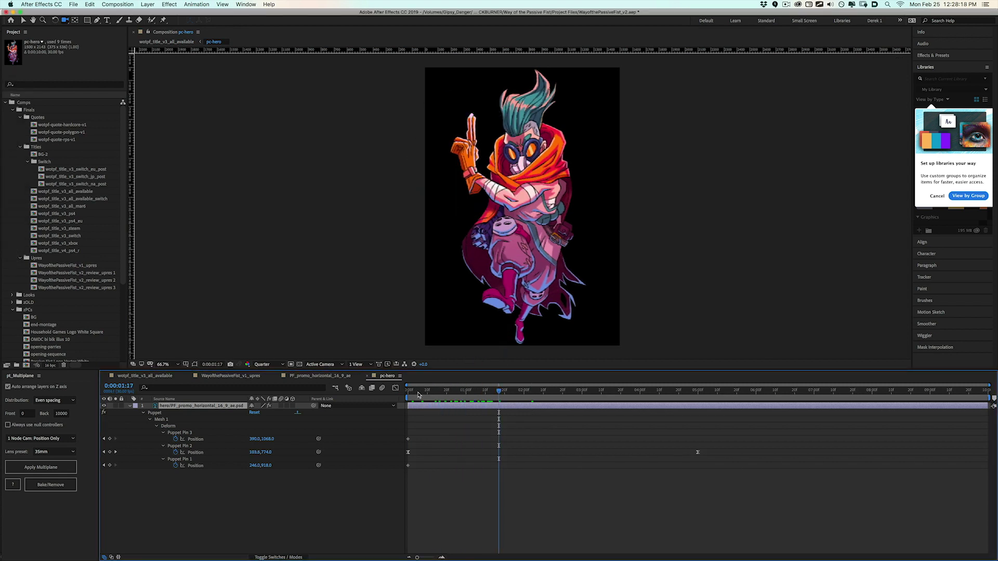
pyautogui.moveTo(416, 392)
pyautogui.mouseDown()
pyautogui.moveTo(702, 394)
pyautogui.moveTo(447, 399)
pyautogui.moveTo(668, 401)
pyautogui.moveTo(445, 416)
pyautogui.mouseUp()
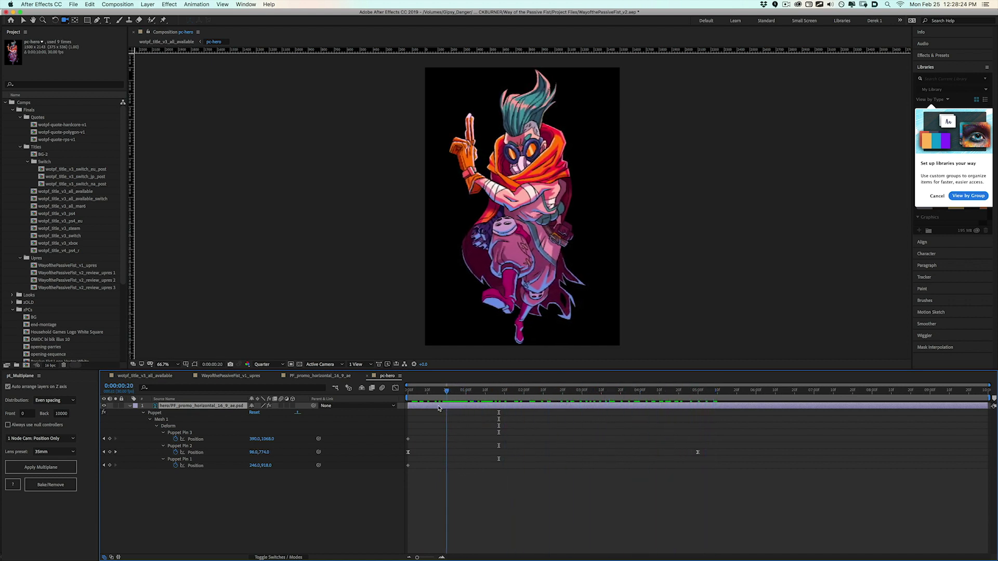
# Step: Switch to Premiere Pro, scrub through the wotpf_launch_v2 trailer sequence, and return to its start at 00:59:58:00 for playback
pyautogui.click(347, 519)
pyautogui.press('super+w')
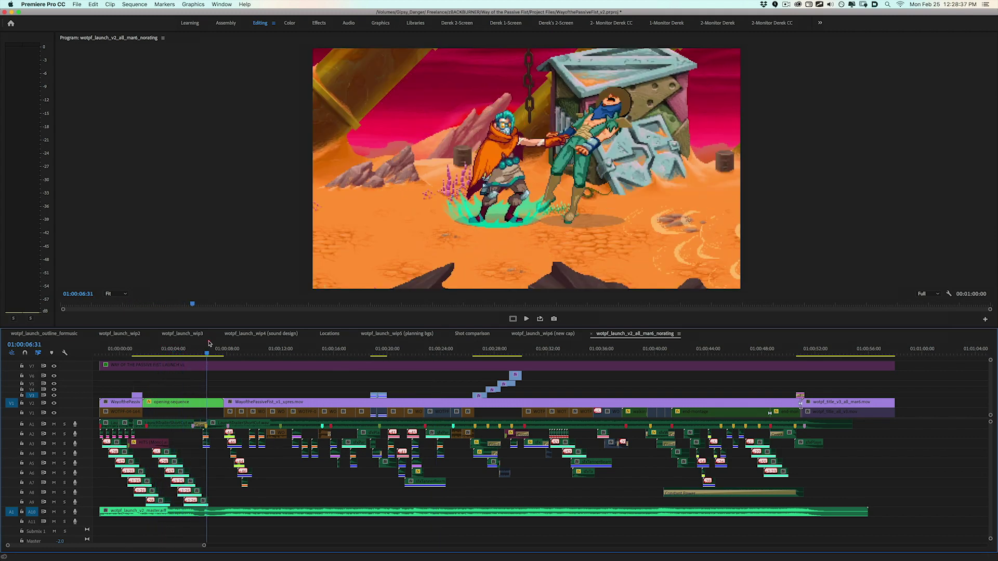
pyautogui.moveTo(228, 342); pyautogui.dragTo(468, 351)
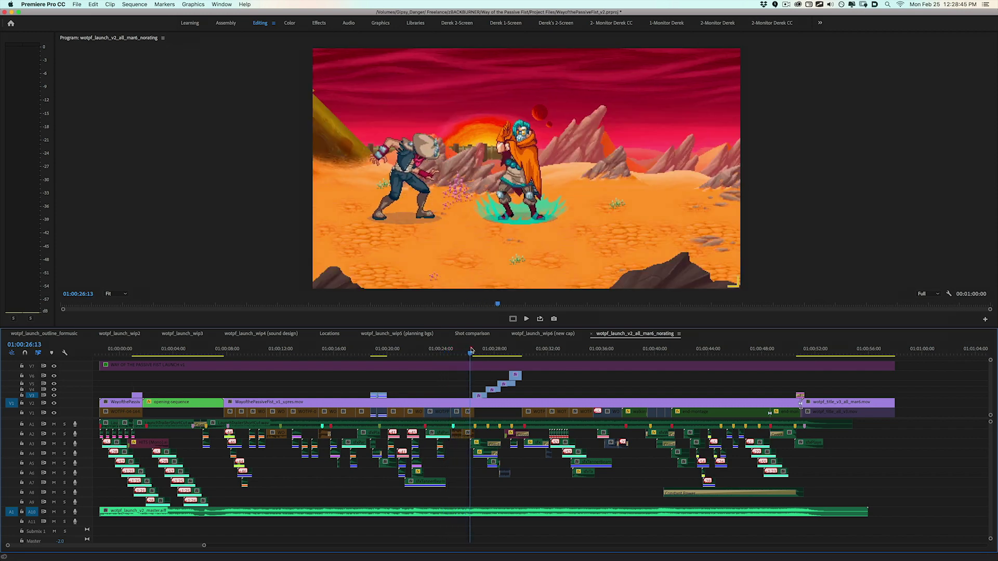
pyautogui.moveTo(476, 348); pyautogui.dragTo(755, 359)
pyautogui.click(119, 351)
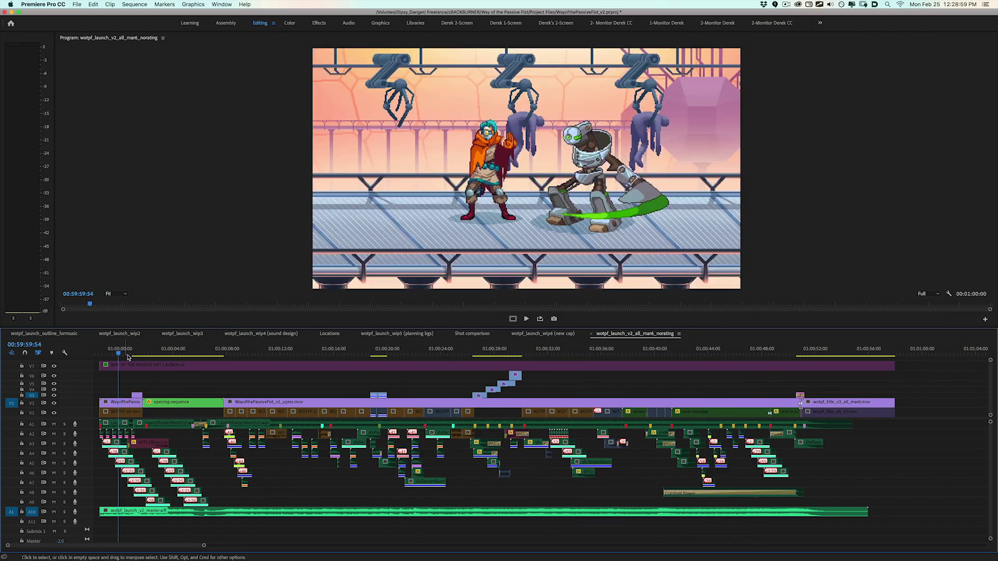
pyautogui.press('space')
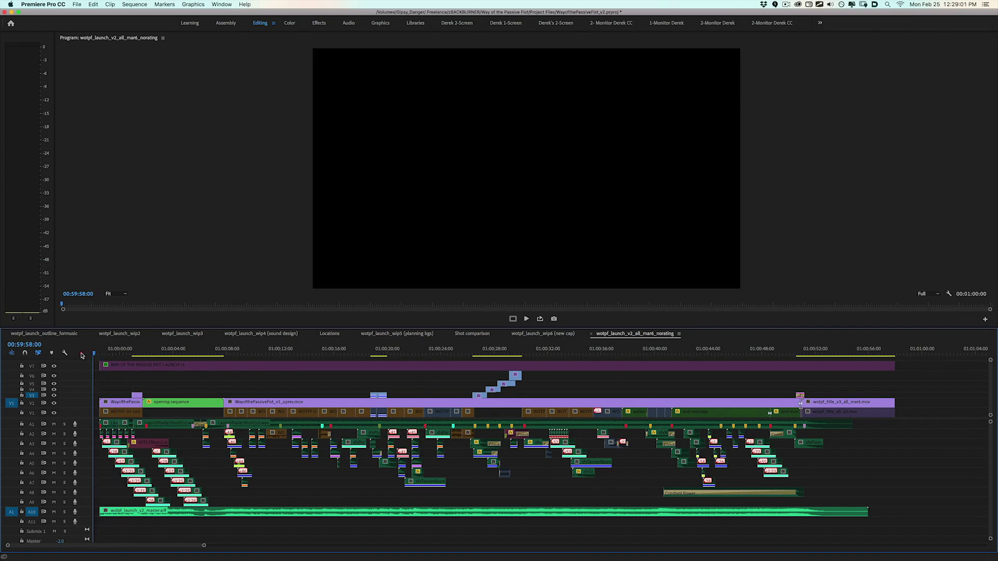